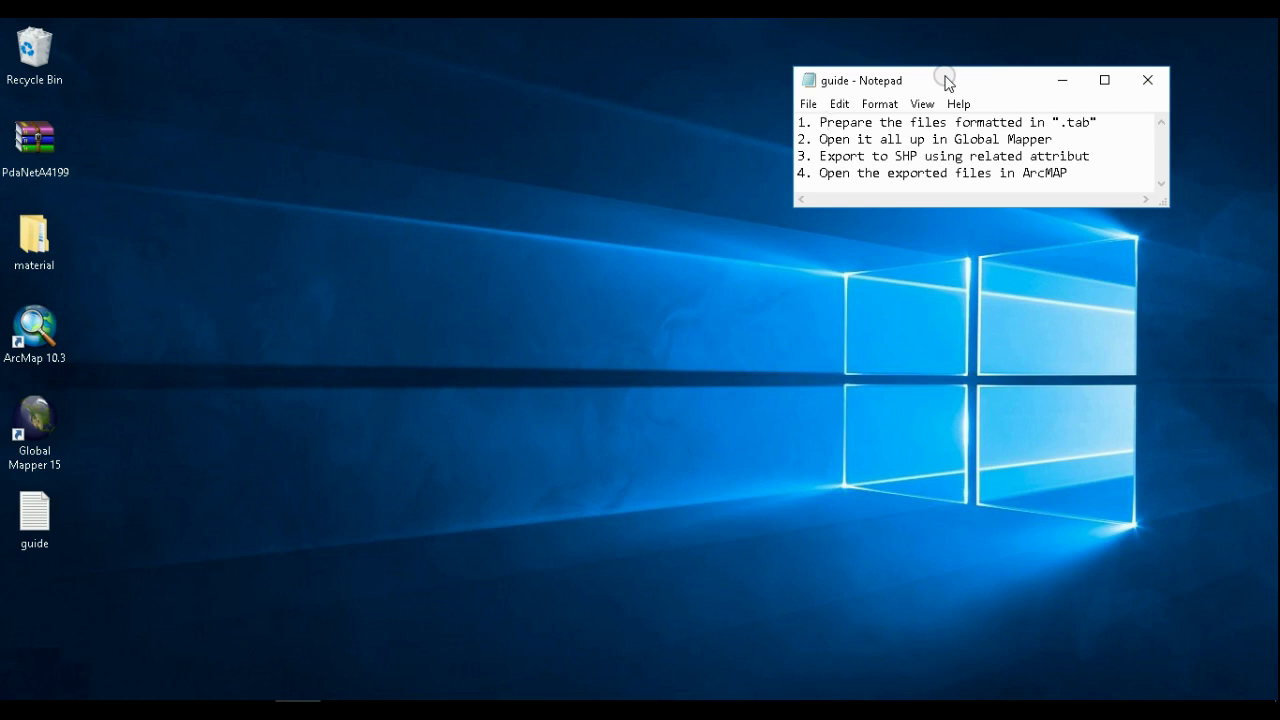
# Move the guide note into the upper-right area of the desktop, clear of the icons
pyautogui.moveTo(946, 80); pyautogui.dragTo(990, 63)
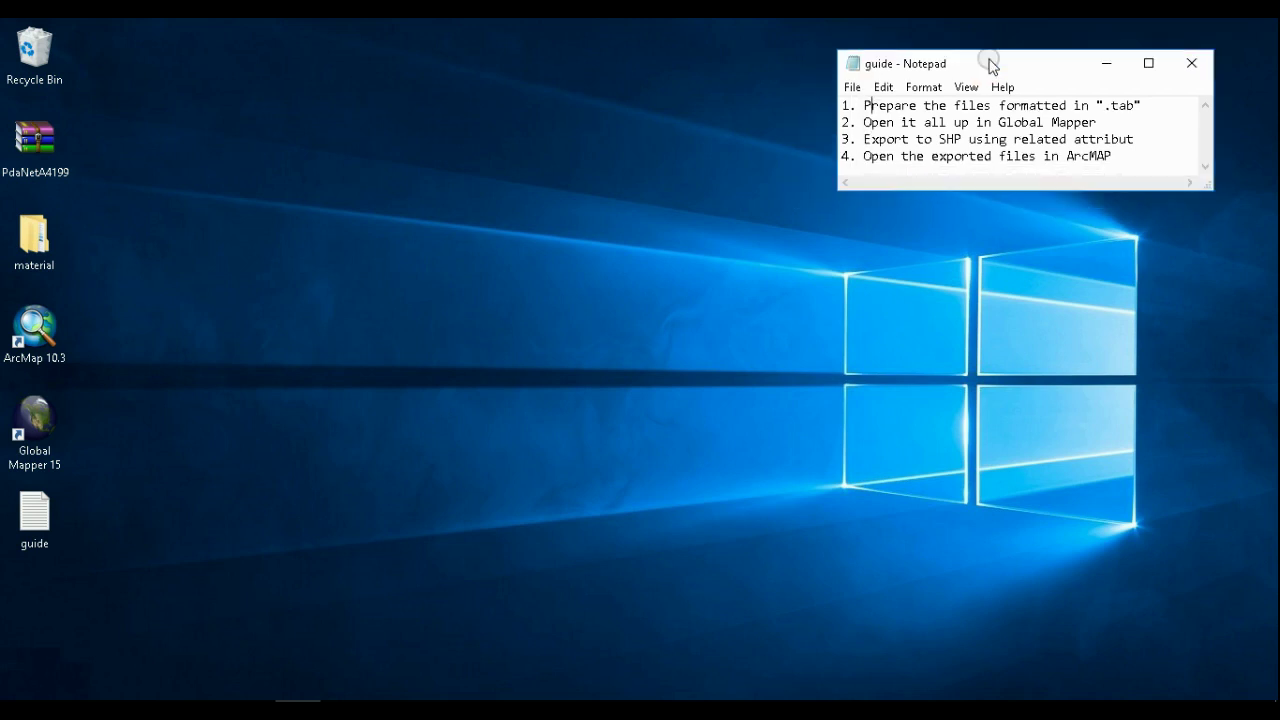
pyautogui.moveTo(992, 66); pyautogui.dragTo(1002, 67)
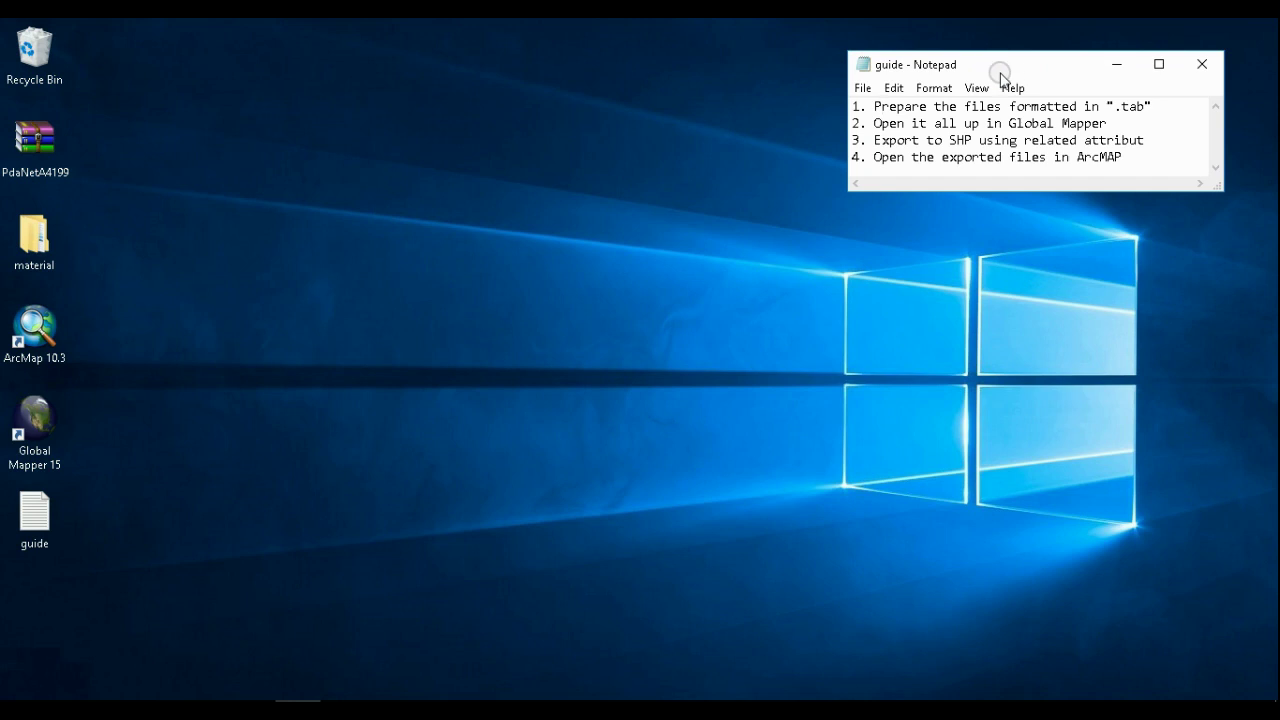
pyautogui.moveTo(1014, 64); pyautogui.dragTo(1018, 68)
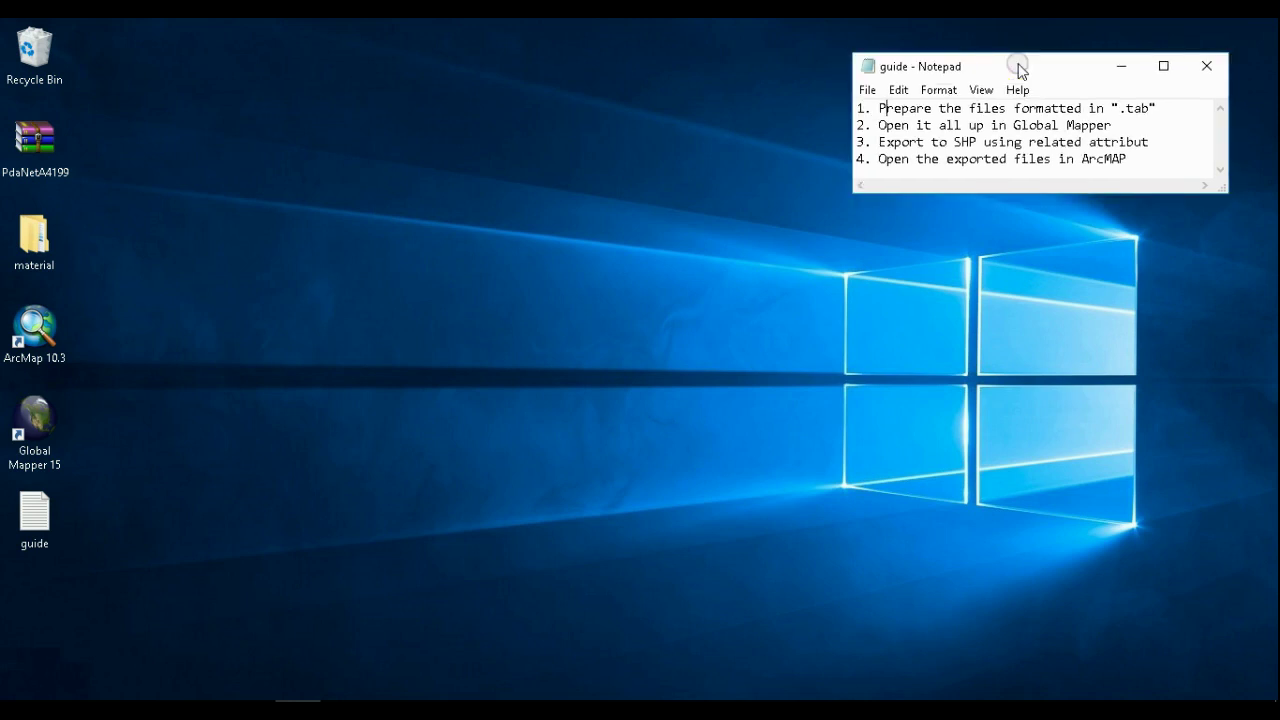
pyautogui.click(1128, 160)
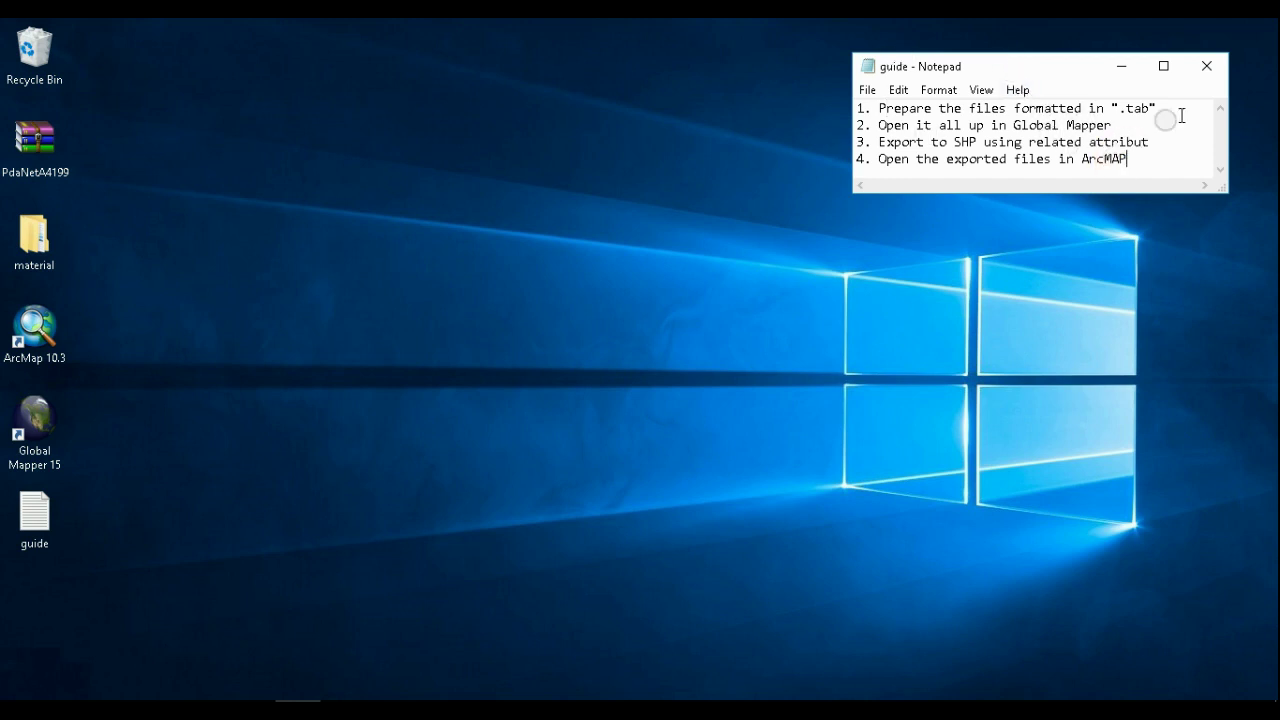
# Open the mapinfo tab folder inside the material folder on the desktop
pyautogui.click(134, 200)
pyautogui.click(36, 245)
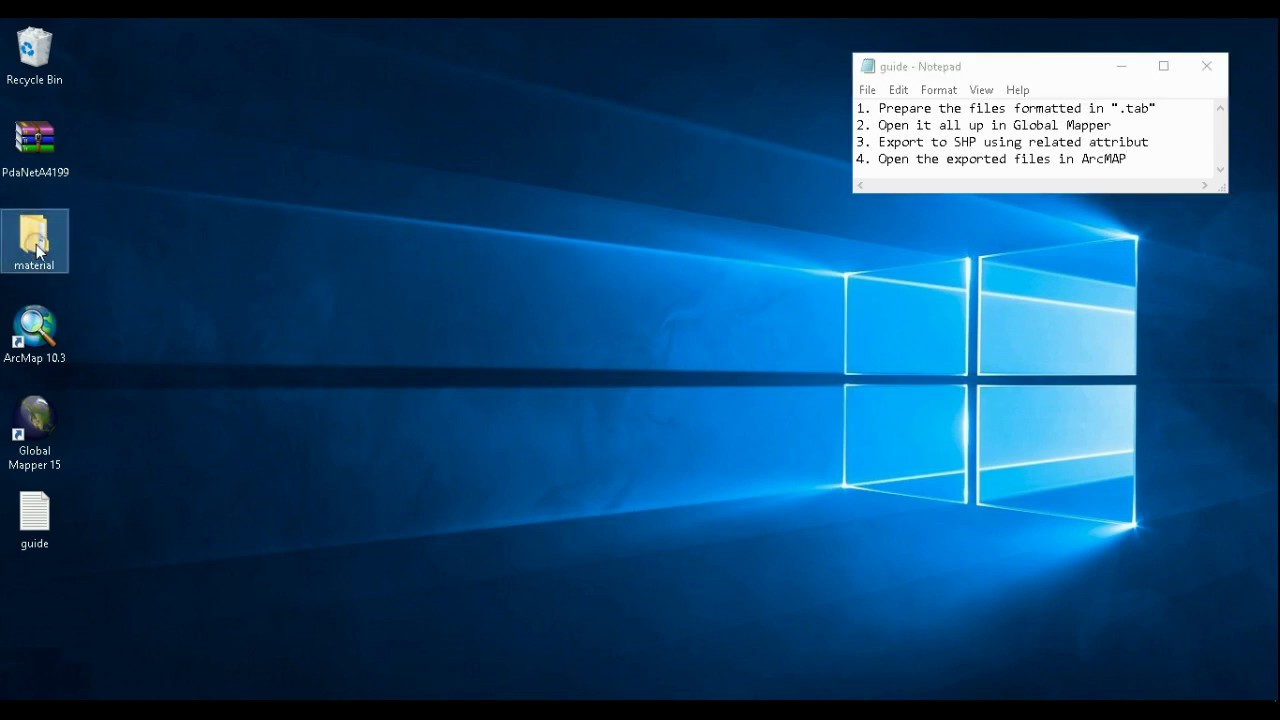
pyautogui.doubleClick(36, 244)
pyautogui.doubleClick(511, 226)
# Look through the MapInfo files in the mapinfo tab folder, checking the .tab file of each layer
pyautogui.scroll(-4, 655, 286)
pyautogui.scroll(4, 655, 286)
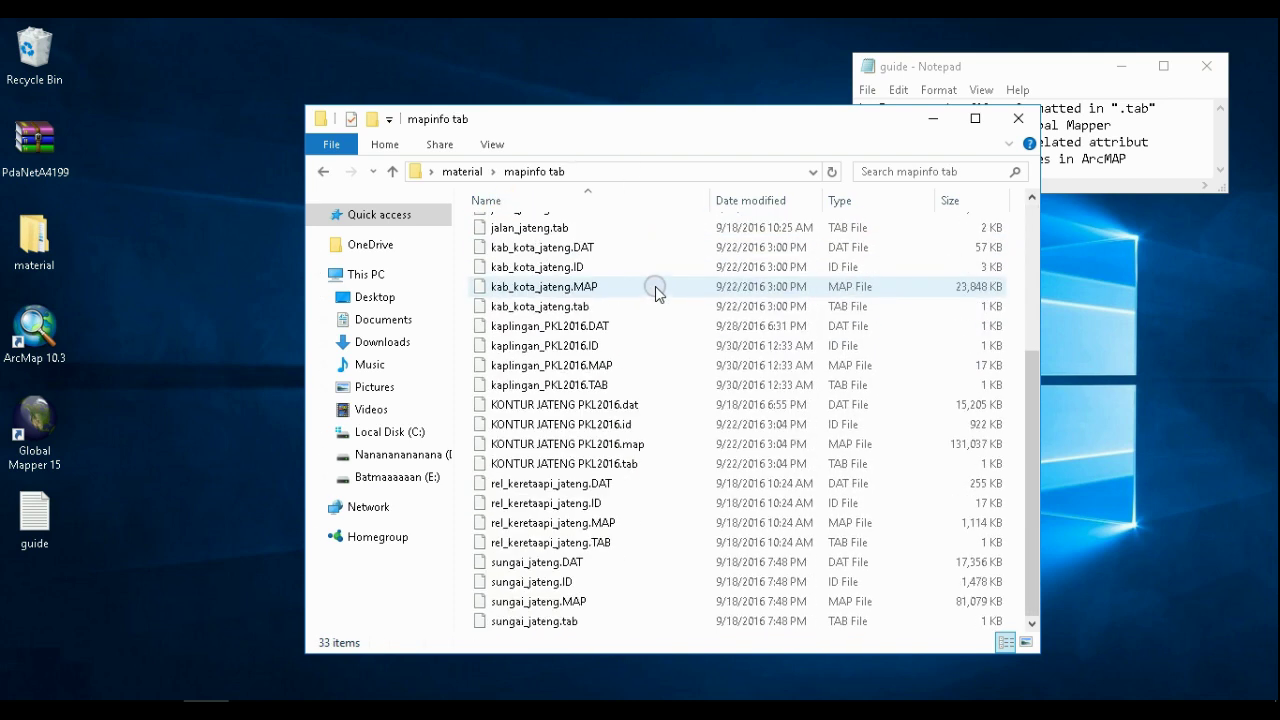
pyautogui.scroll(-4, 655, 286)
pyautogui.scroll(4, 655, 286)
pyautogui.scroll(-4, 655, 286)
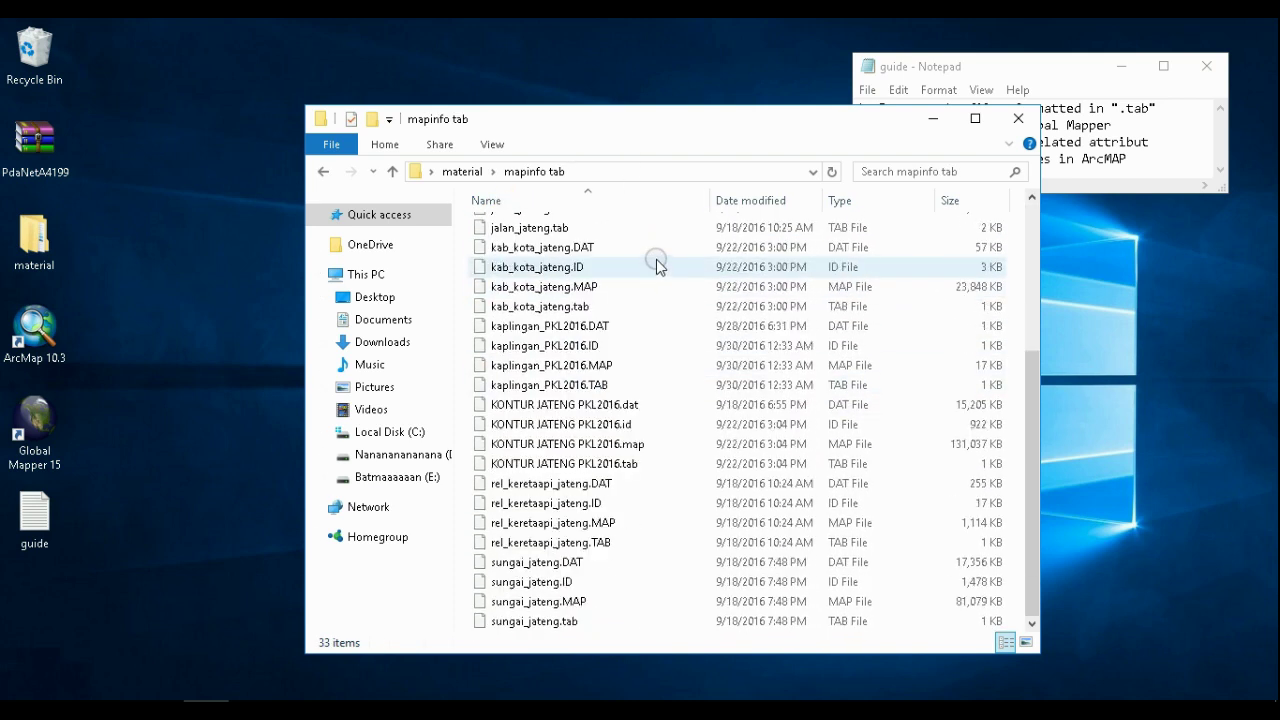
pyautogui.scroll(4, 625, 328)
pyautogui.scroll(-4, 620, 329)
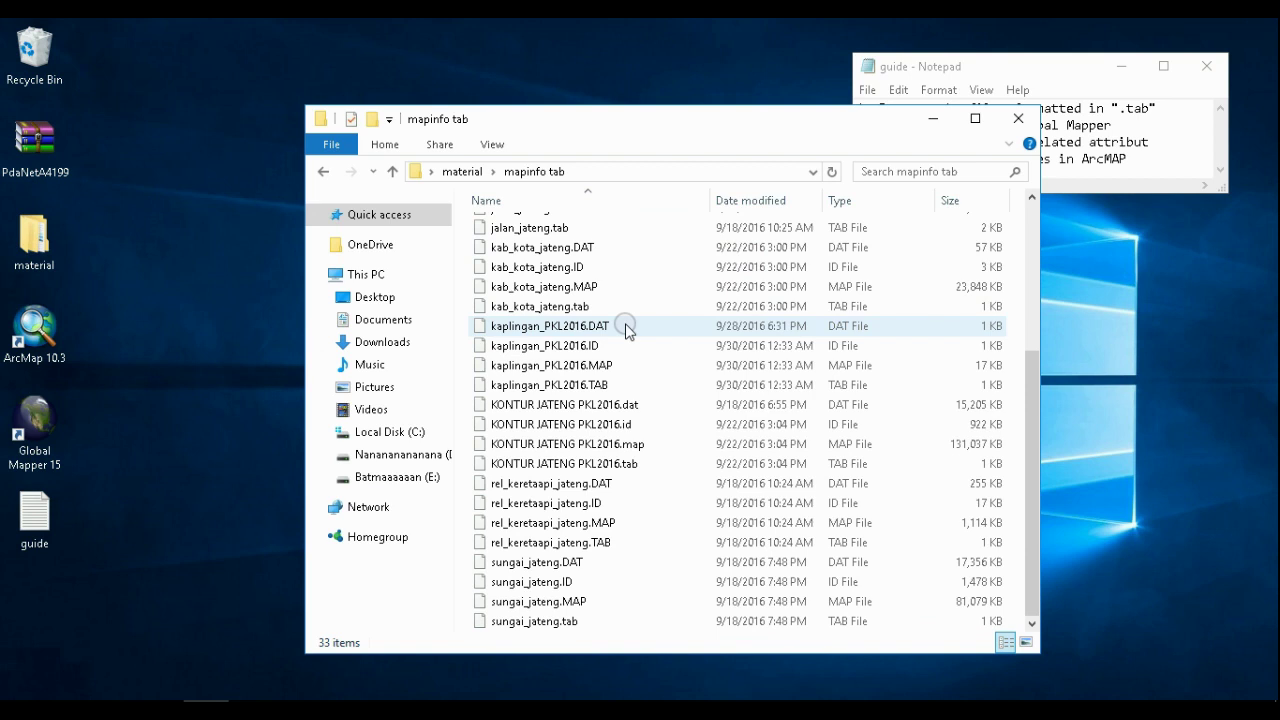
pyautogui.scroll(4, 625, 330)
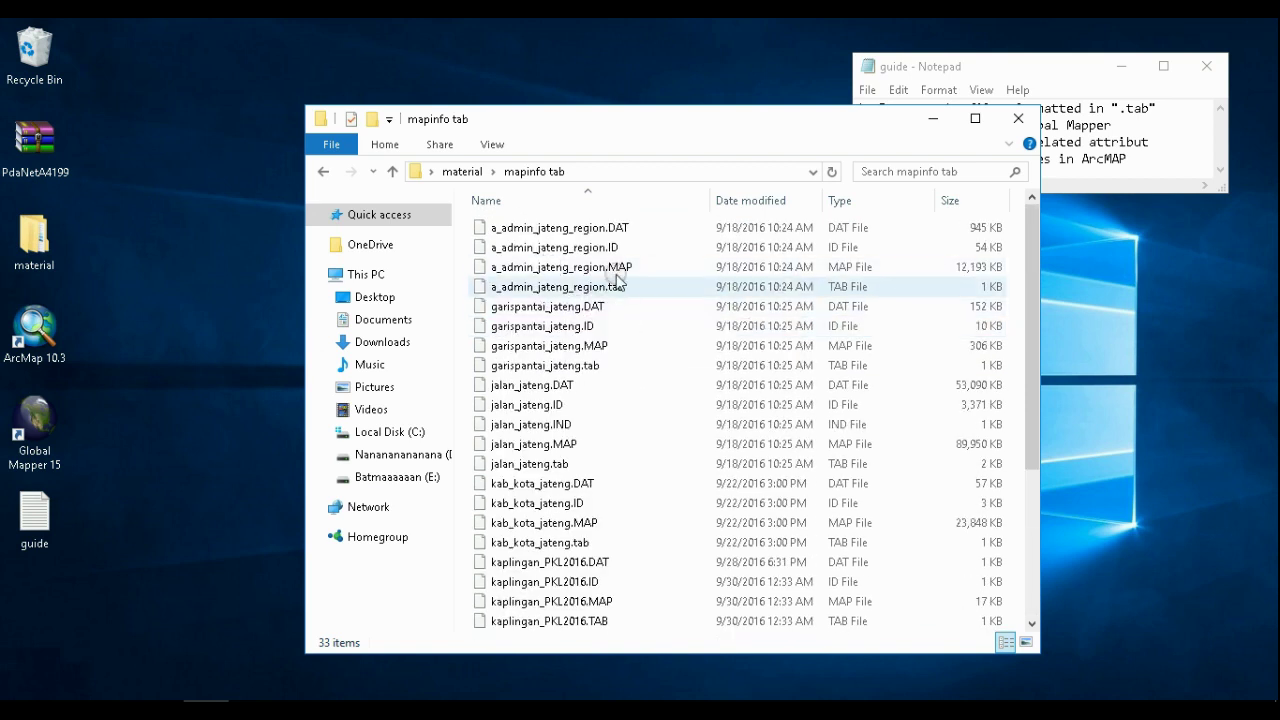
pyautogui.scroll(-3, 580, 300)
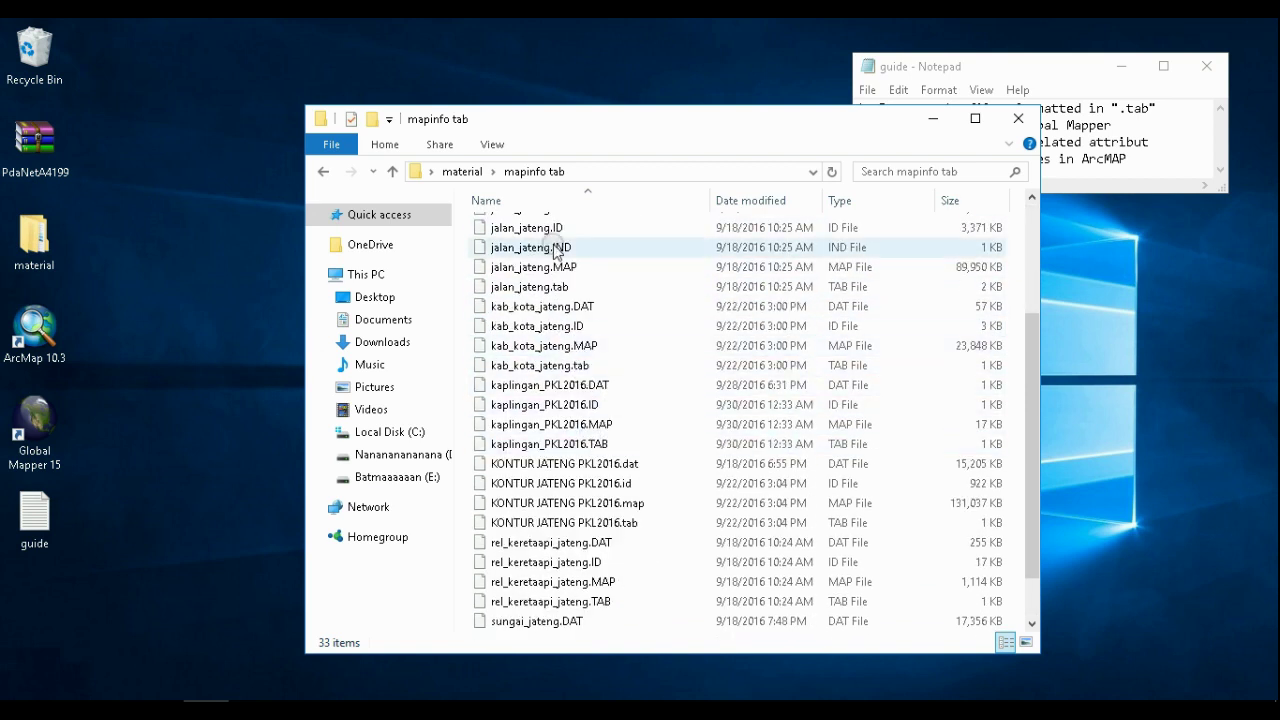
pyautogui.scroll(-1, 640, 430)
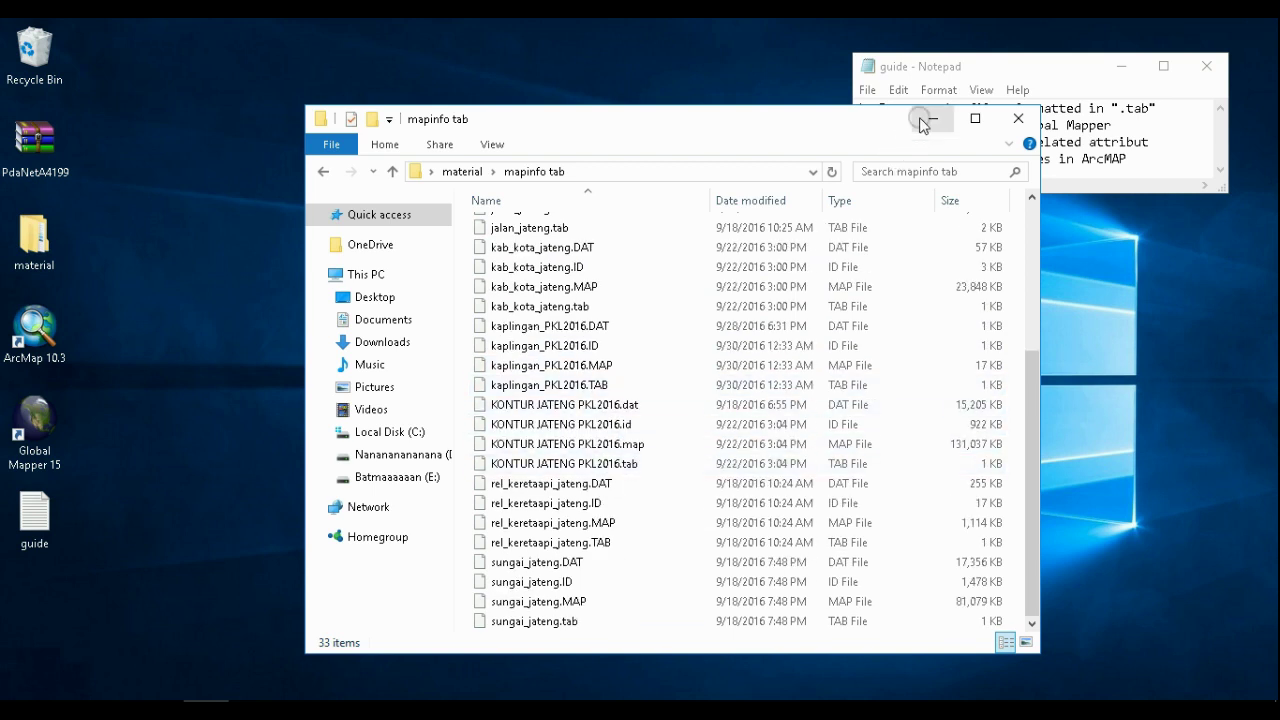
# Move the folder window clear of the guide note and launch Global Mapper 15
pyautogui.moveTo(800, 131); pyautogui.dragTo(595, 63)
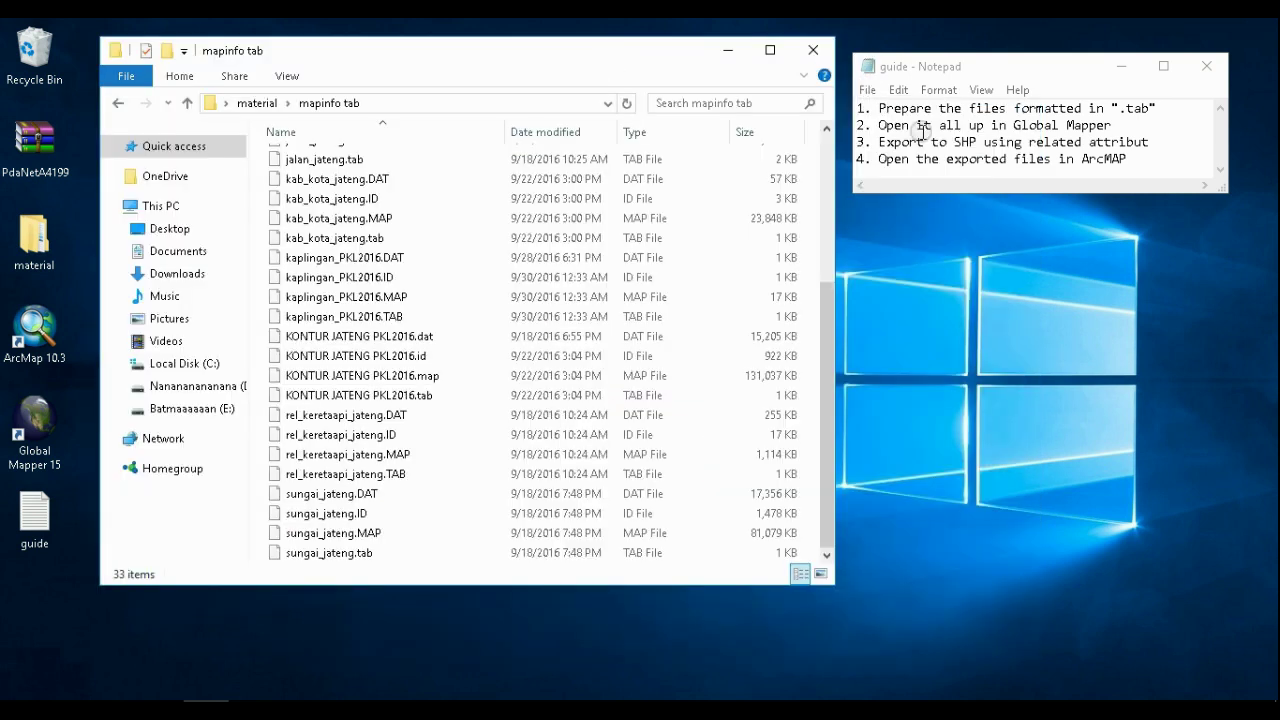
pyautogui.click(32, 422)
pyautogui.doubleClick(32, 422)
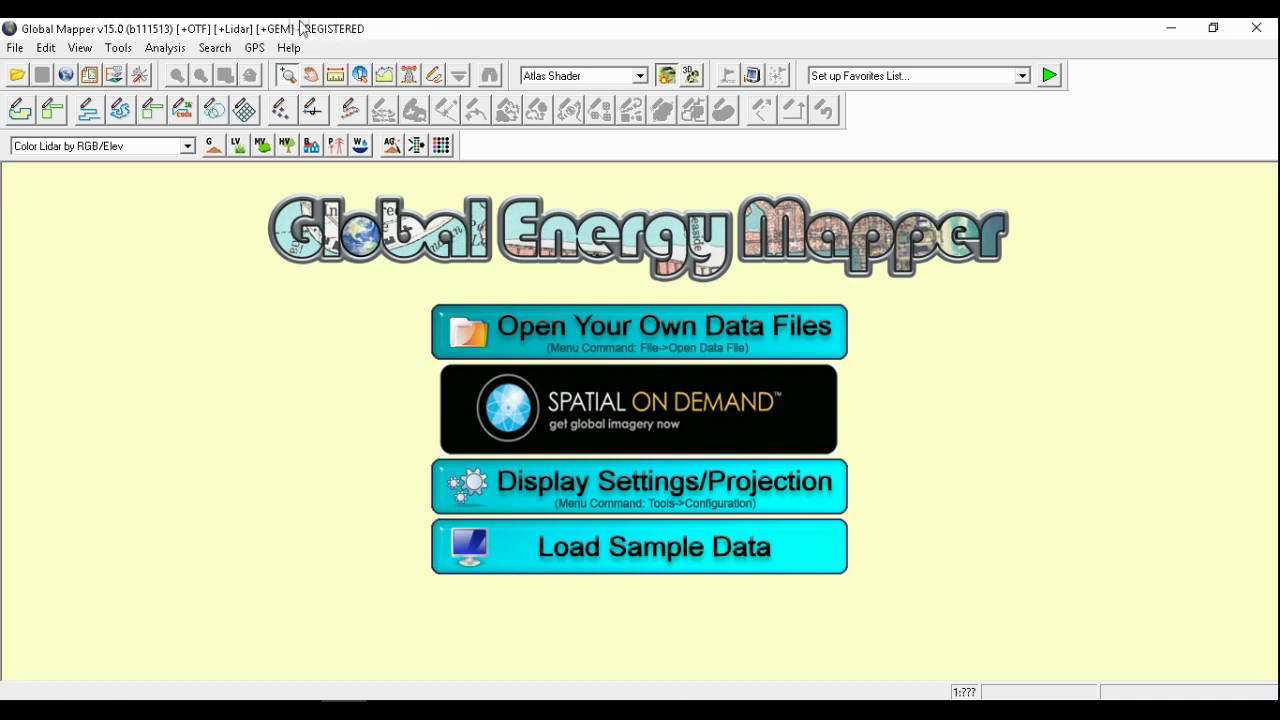
# Start opening own data files and browse to the mapinfo tab folder inside material on the Desktop
pyautogui.click(604, 326)
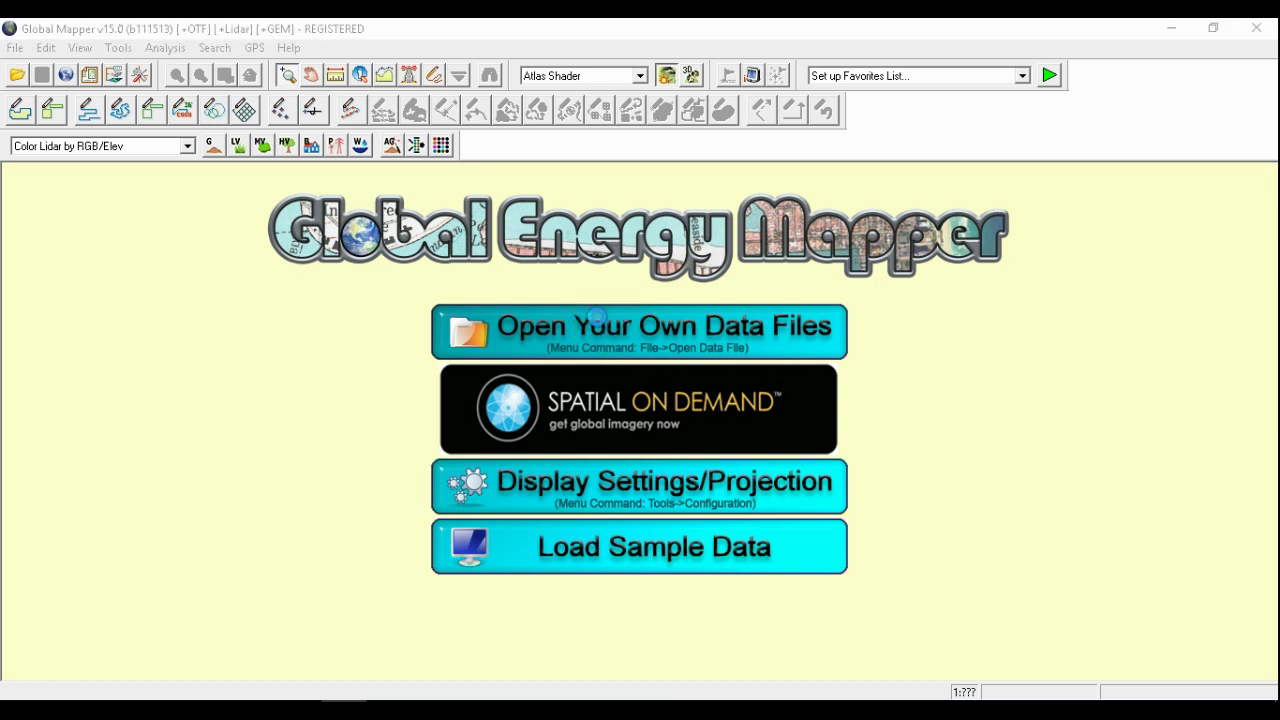
pyautogui.click(395, 319)
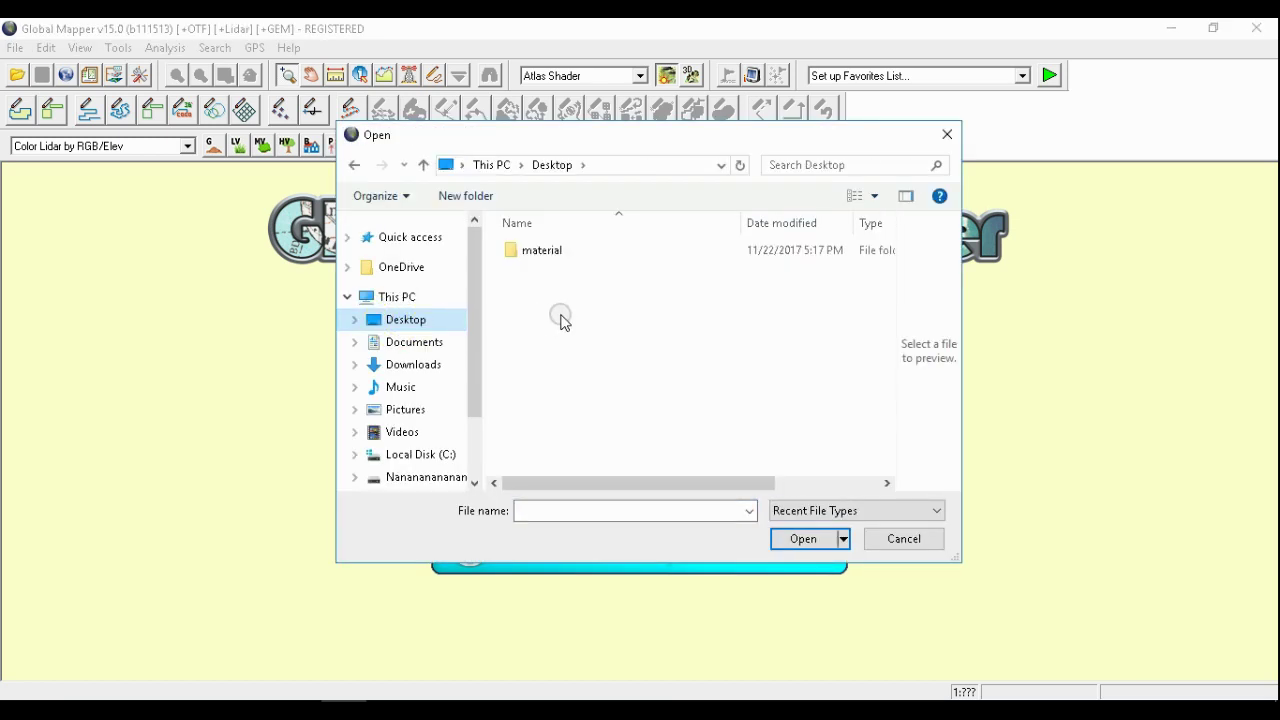
pyautogui.click(553, 253)
pyautogui.doubleClick(553, 253)
pyautogui.doubleClick(551, 250)
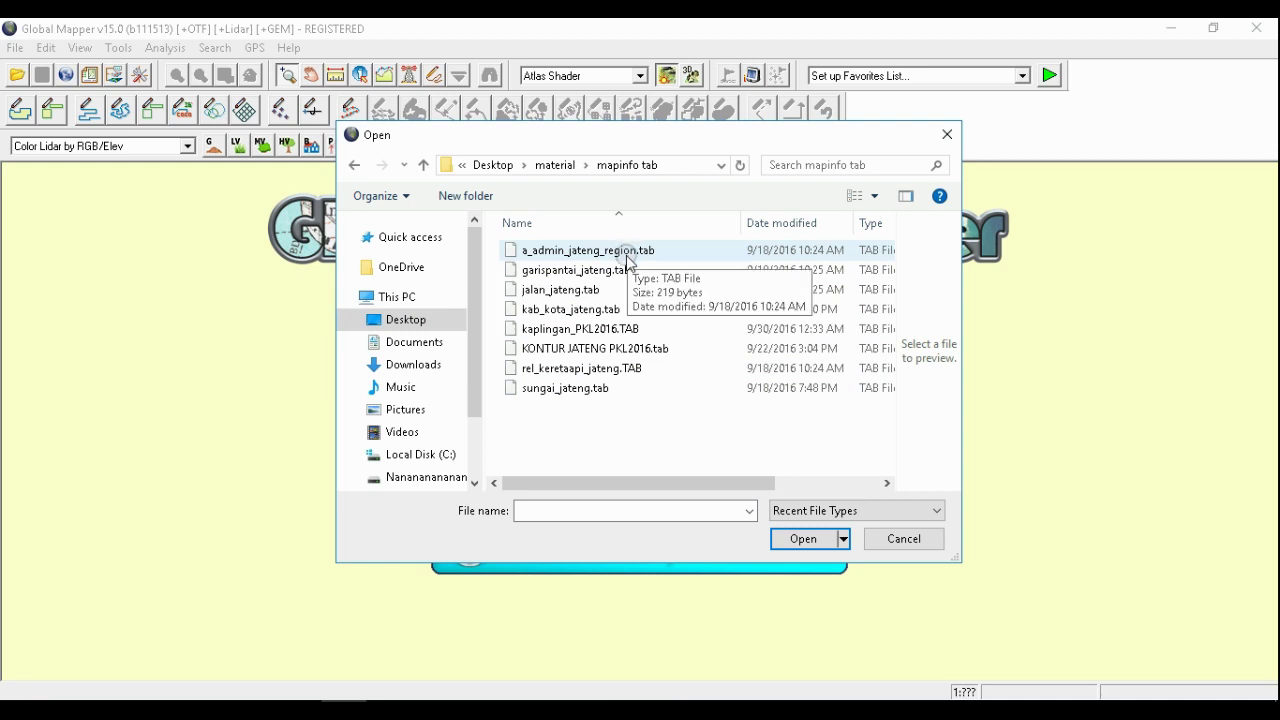
# Load all the .tab files in the folder, from a_admin_jateng_region.tab through sungai_jateng.tab
pyautogui.click(628, 254)
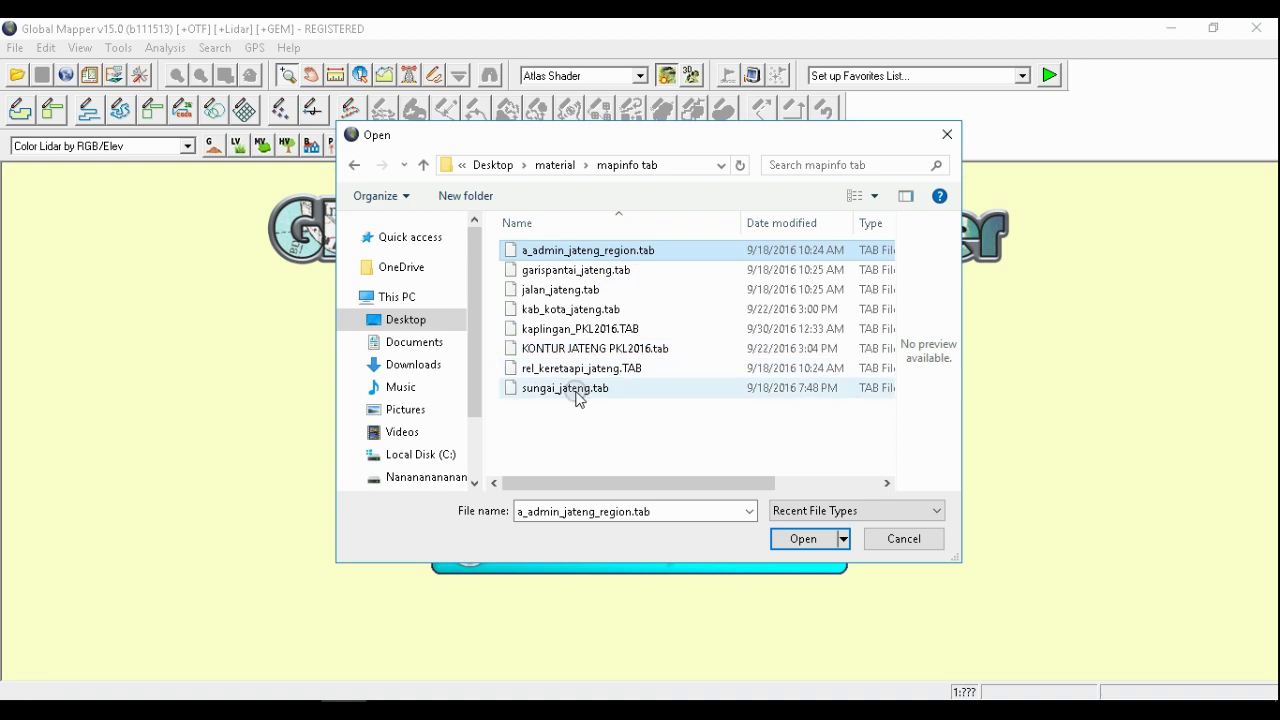
pyautogui.keyDown('shift'); pyautogui.click(590, 395); pyautogui.keyUp('shift')
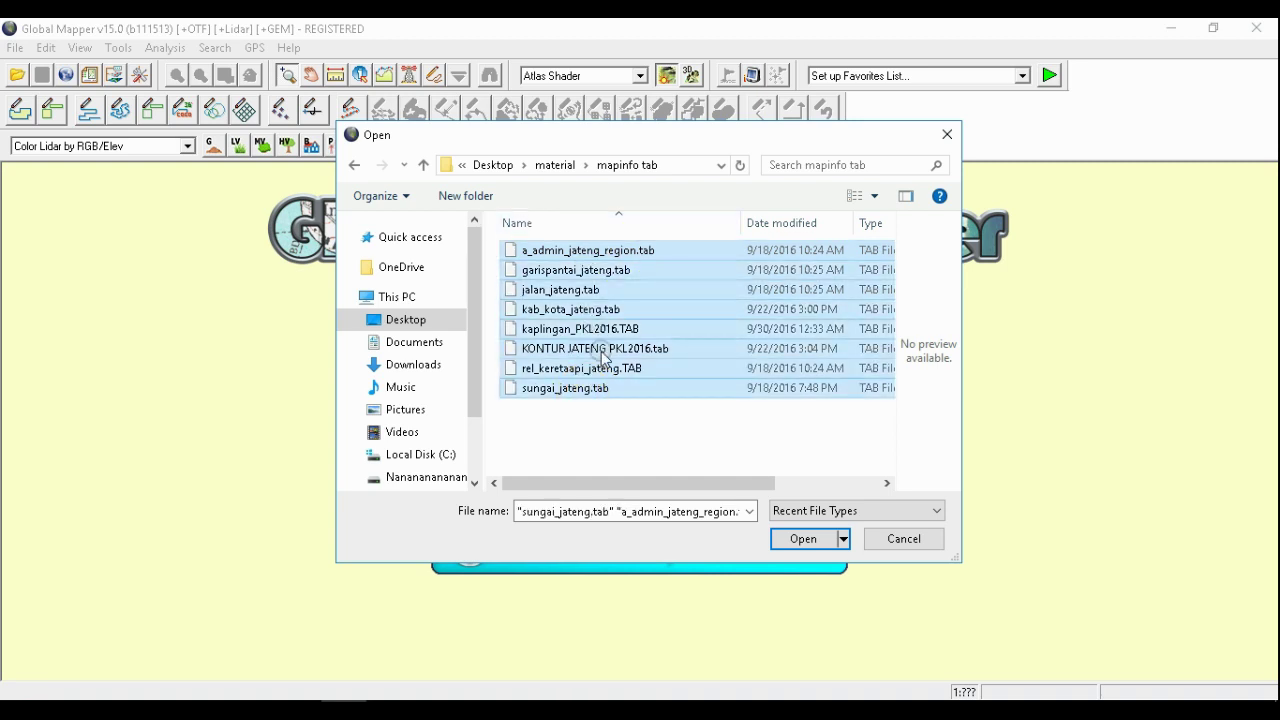
pyautogui.click(806, 546)
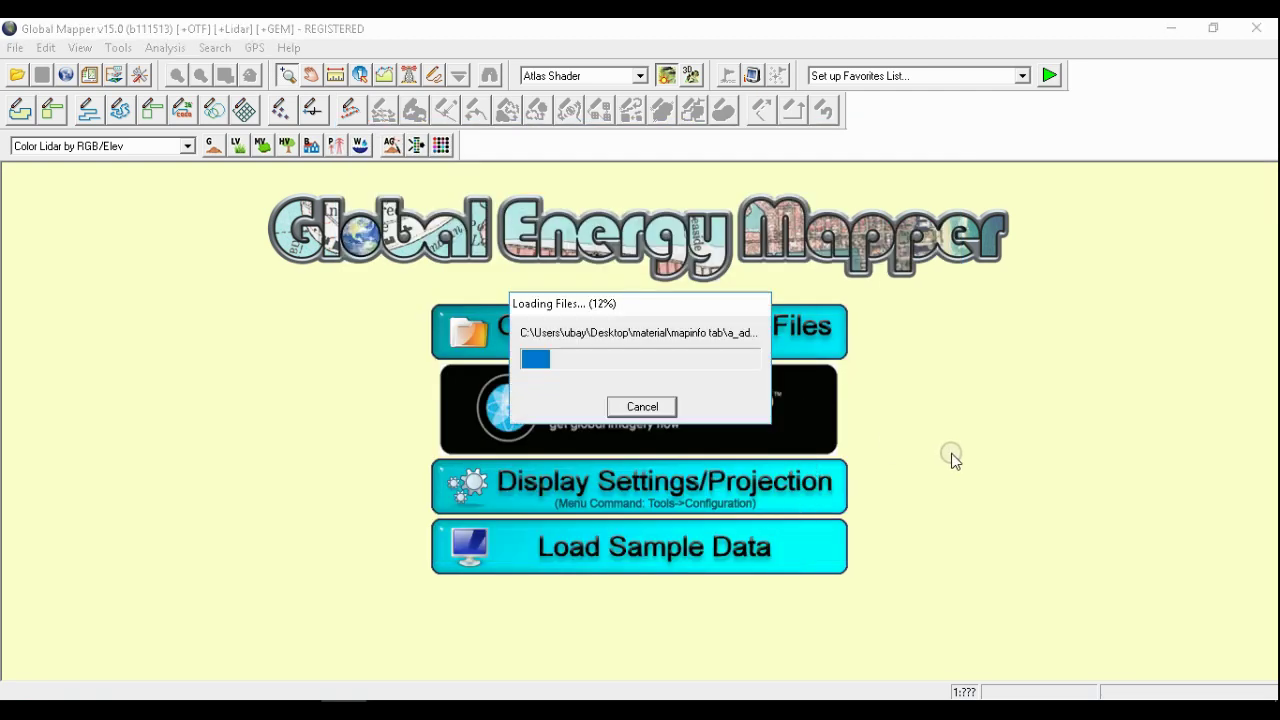
pyautogui.click(1058, 710)
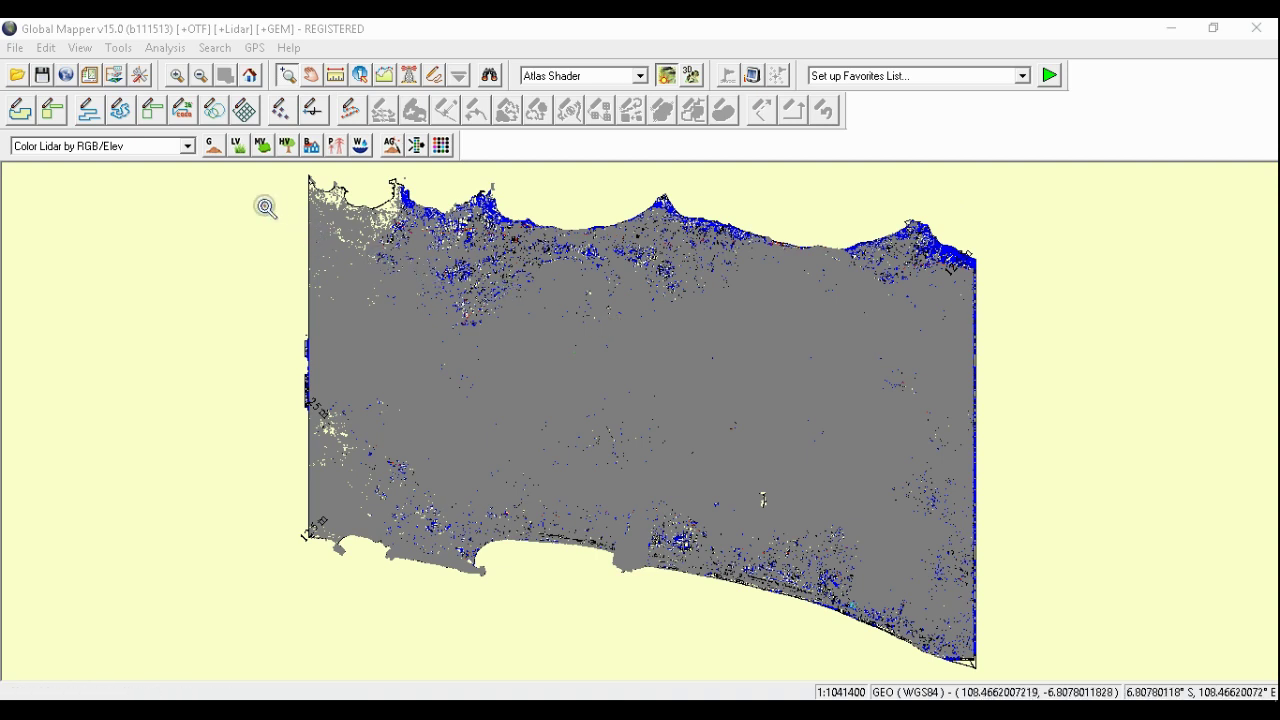
# Open the Overlay Control Center and move it off the map's data area
pyautogui.click(116, 79)
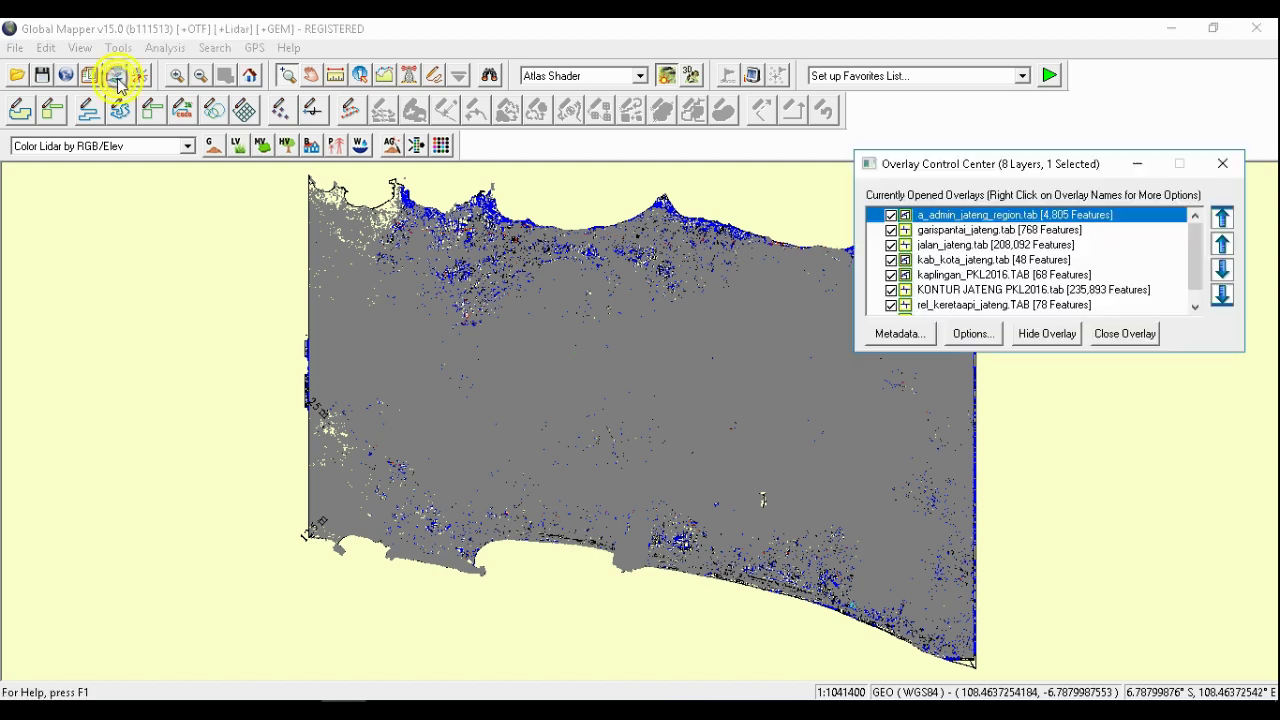
pyautogui.scroll(-1, 1203, 258)
pyautogui.scroll(1, 1194, 251)
pyautogui.moveTo(1065, 175); pyautogui.dragTo(221, 63)
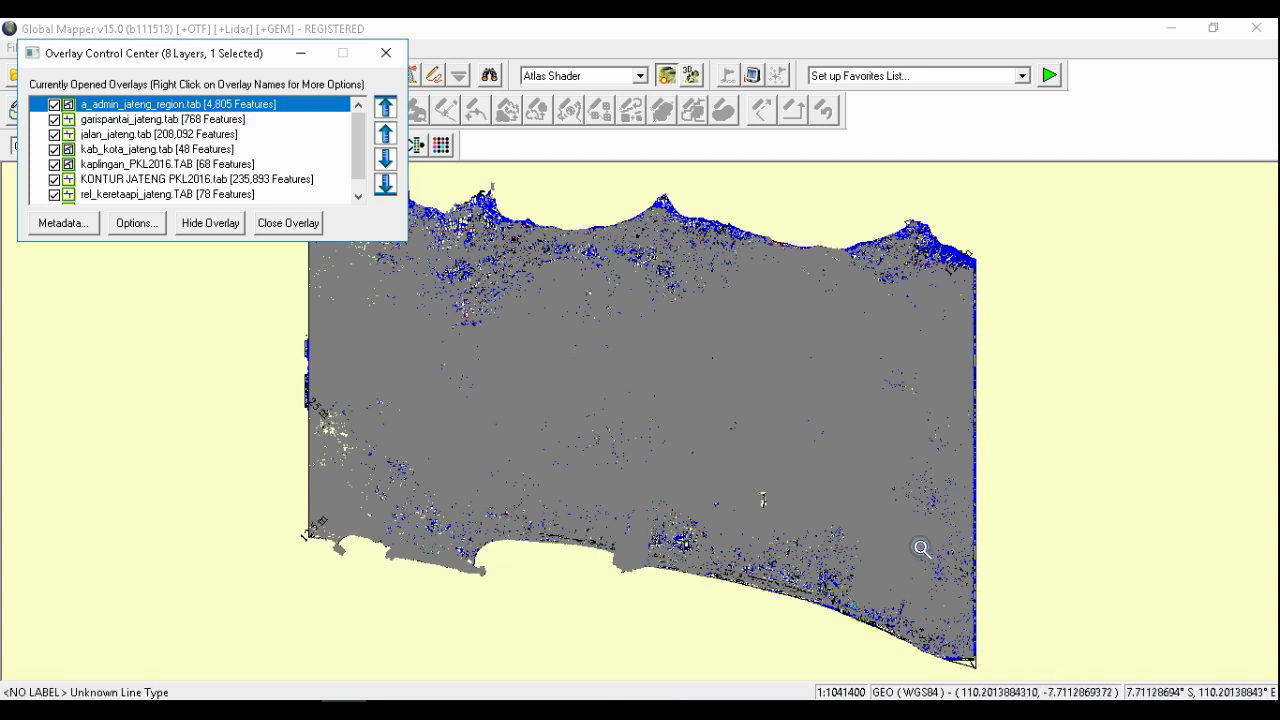
# Look through the list of loaded overlays in the Overlay Control Center
pyautogui.scroll(-1, 72, 150)
pyautogui.scroll(1, 72, 150)
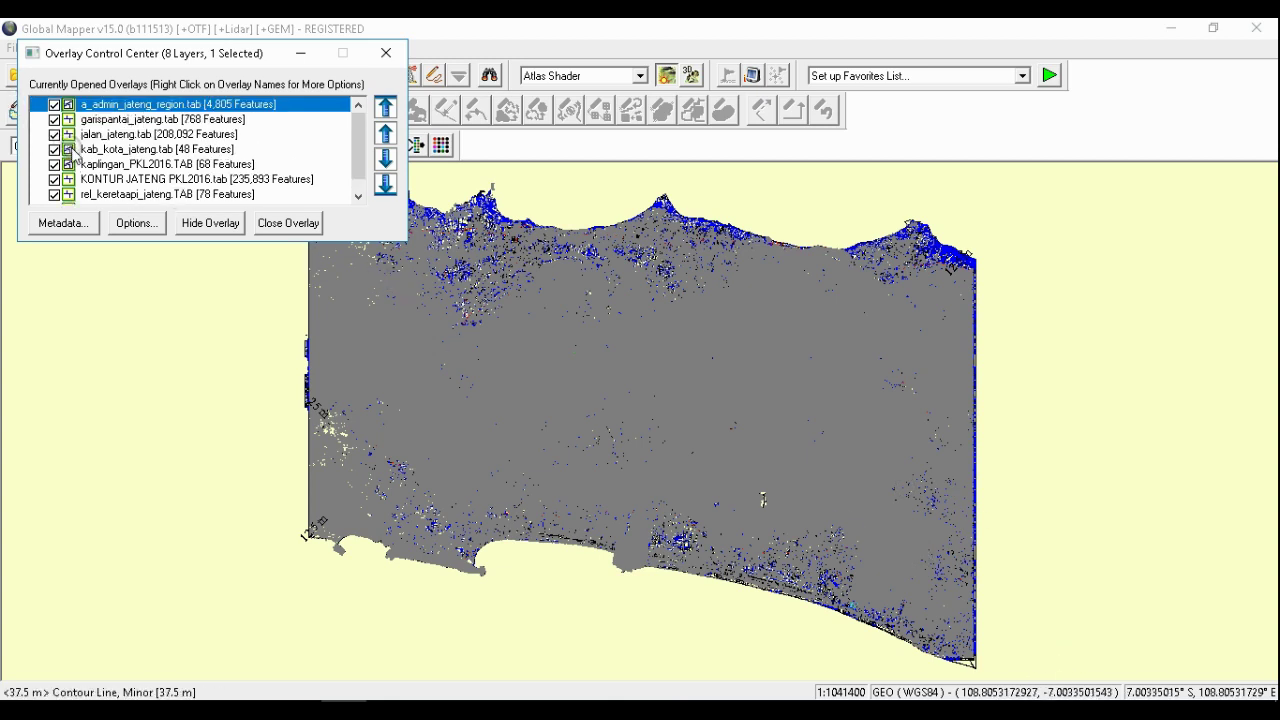
pyautogui.scroll(-1, 108, 112)
pyautogui.scroll(1, 118, 167)
pyautogui.scroll(-1, 116, 167)
pyautogui.scroll(1, 117, 168)
pyautogui.scroll(-1, 118, 170)
pyautogui.scroll(1, 117, 168)
pyautogui.scroll(-1, 103, 137)
pyautogui.scroll(1, 104, 137)
# Hide every overlay except a_admin_jateng_region.tab in the Overlay Control Center
pyautogui.moveTo(97, 50); pyautogui.dragTo(114, 100)
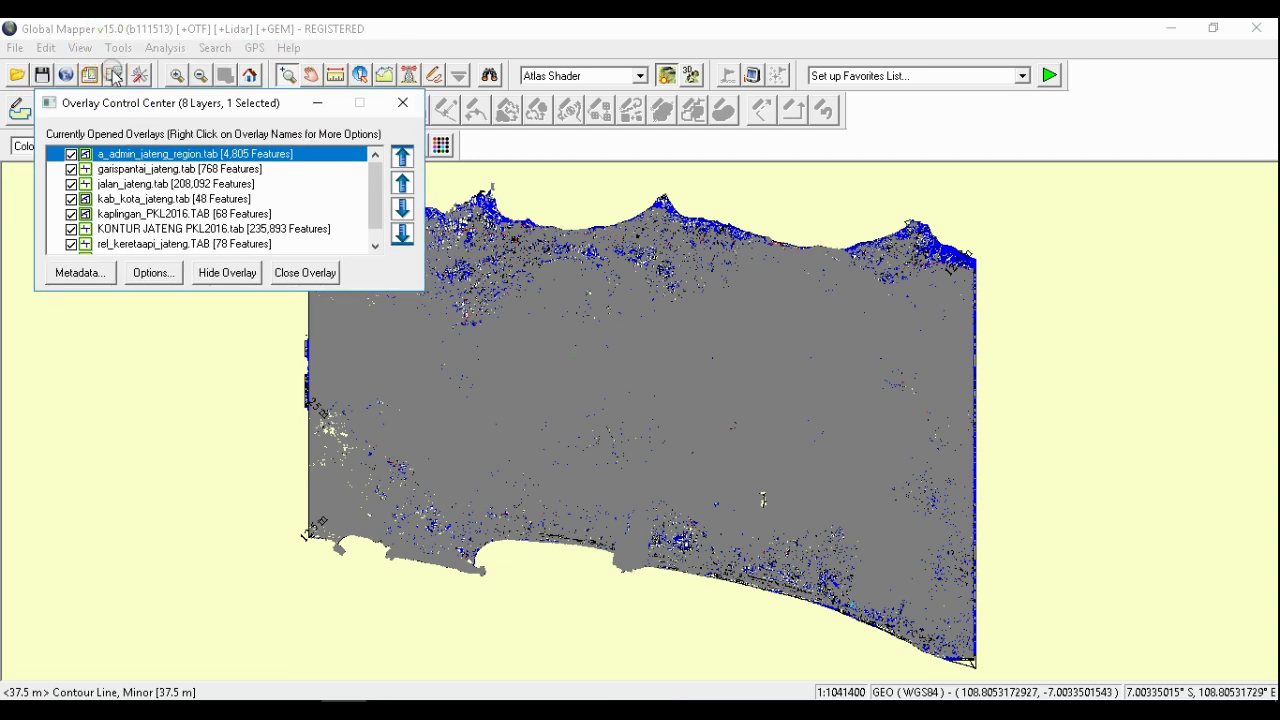
pyautogui.click(71, 170)
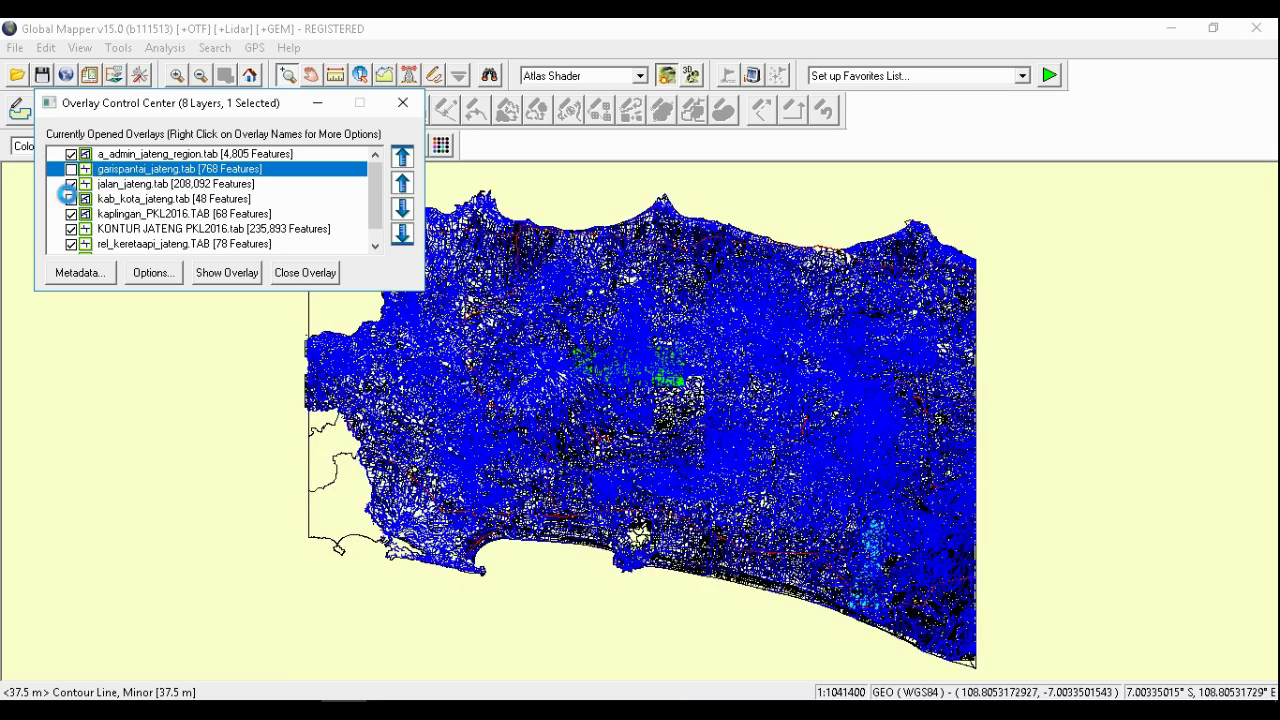
pyautogui.click(71, 184)
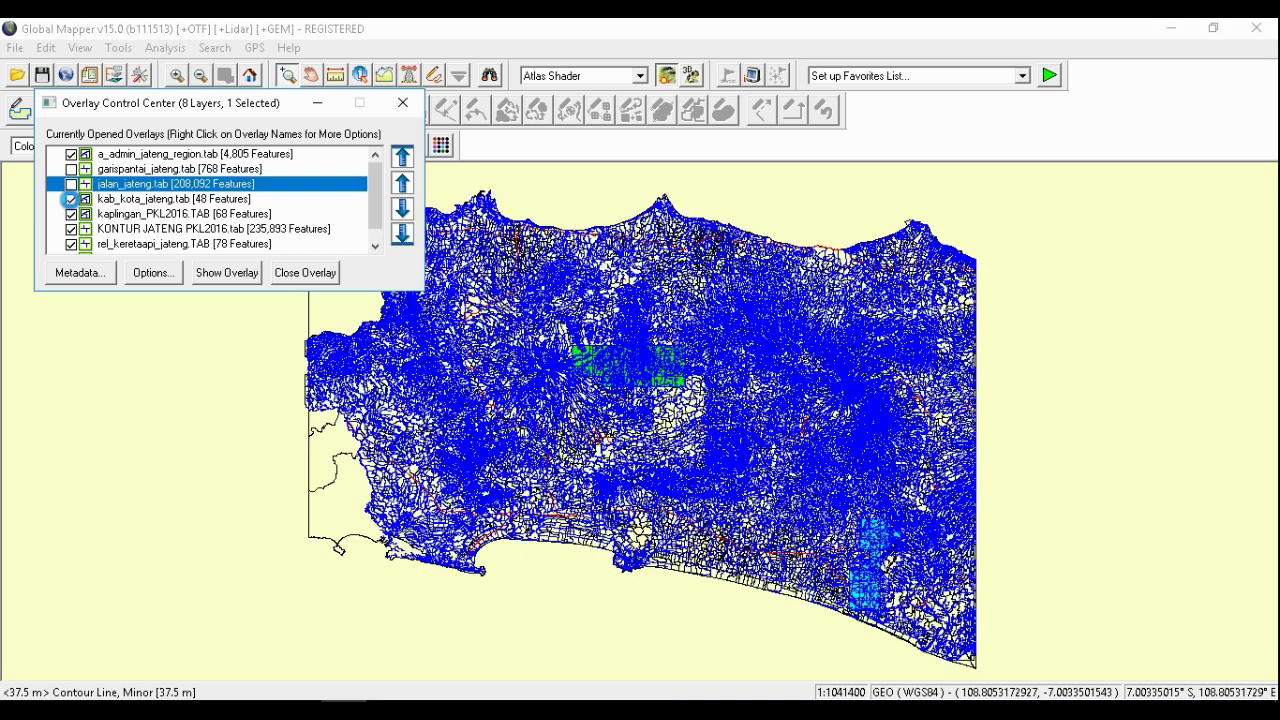
pyautogui.click(70, 199)
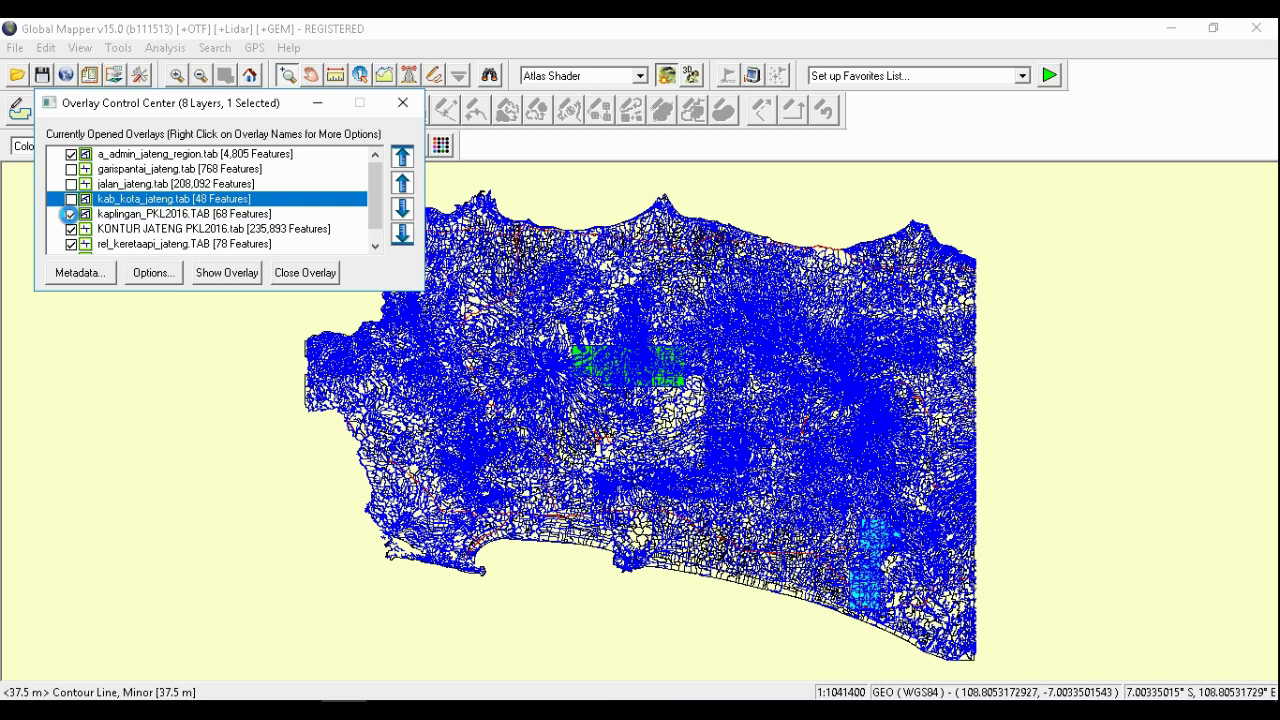
pyautogui.click(71, 231)
pyautogui.click(71, 214)
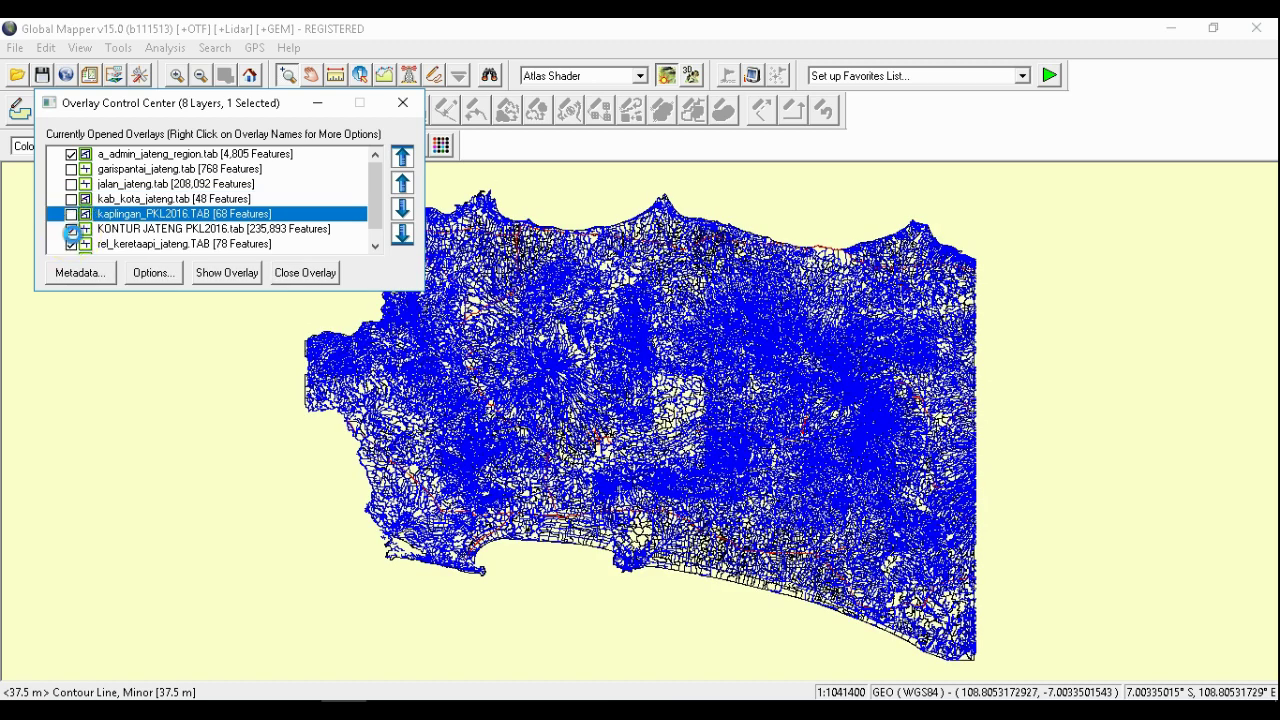
pyautogui.click(71, 229)
pyautogui.click(71, 244)
pyautogui.click(71, 244)
pyautogui.click(71, 244)
pyautogui.scroll(1, 80, 232)
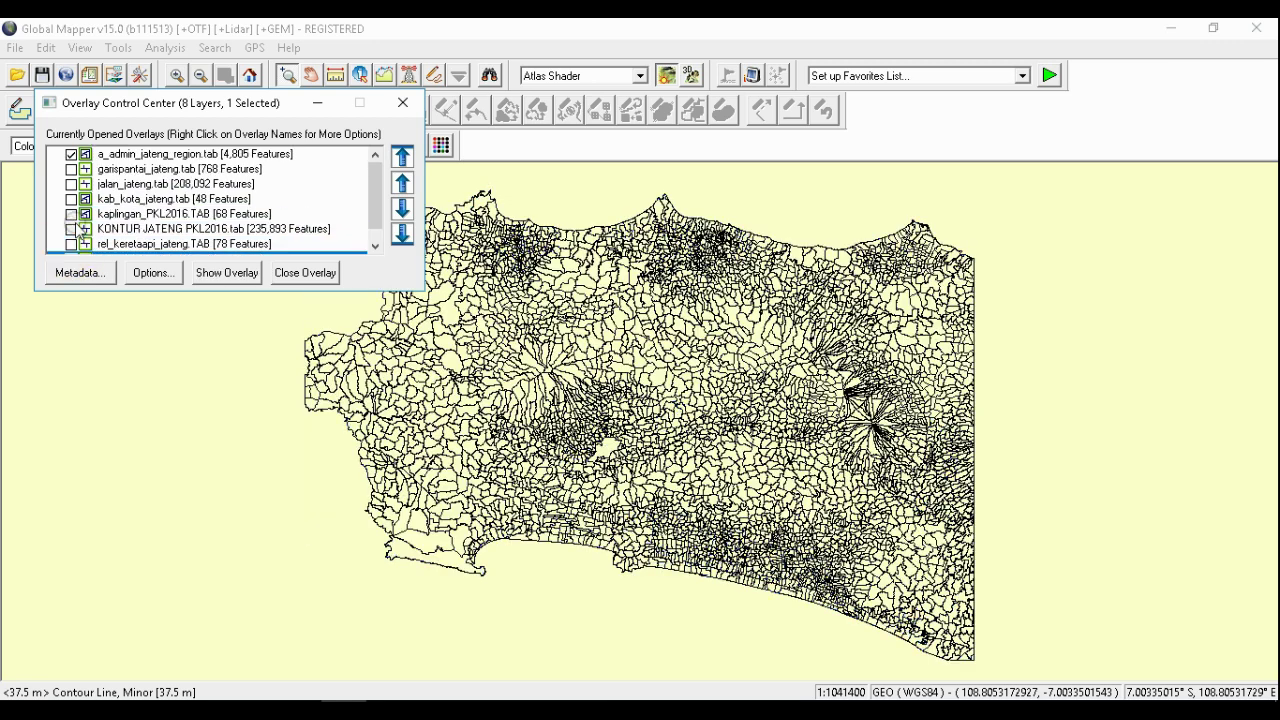
# Start a vector export of a_admin_jateng_region.tab in Shapefile format and dismiss the projection tip
pyautogui.click(125, 155)
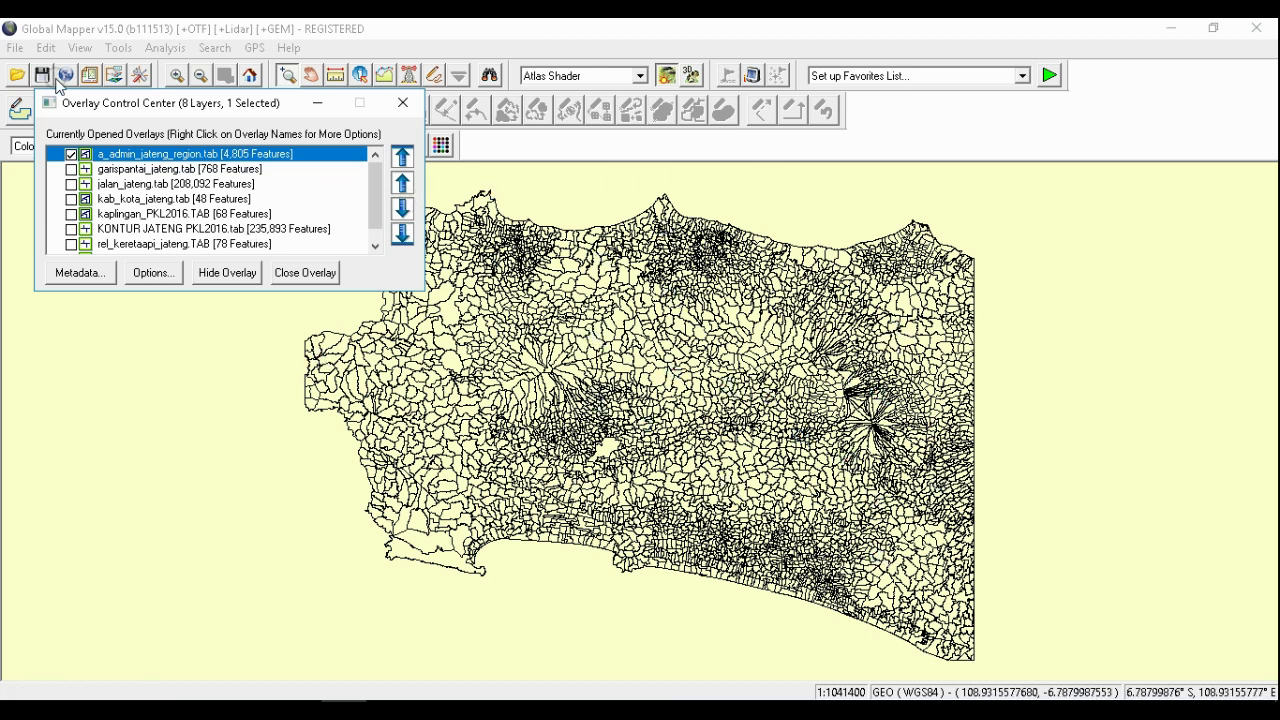
pyautogui.moveTo(125, 102); pyautogui.dragTo(236, 113)
pyautogui.click(15, 48)
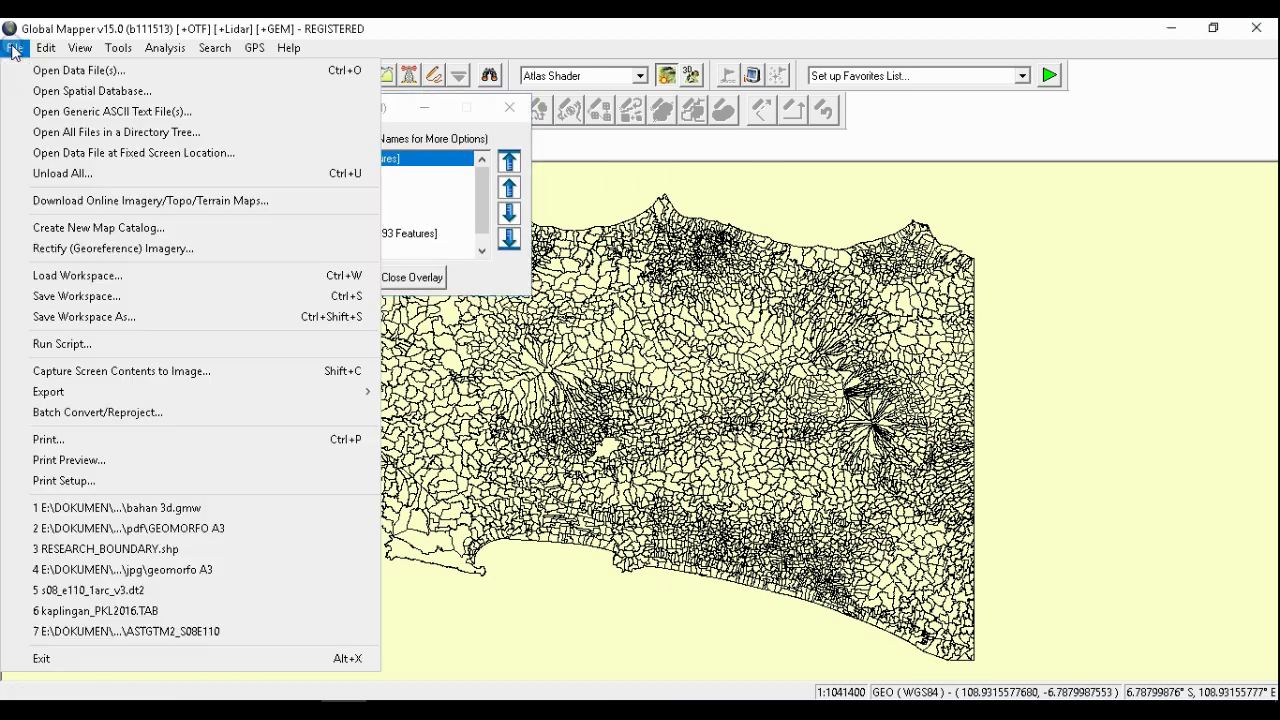
pyautogui.moveTo(166, 390)
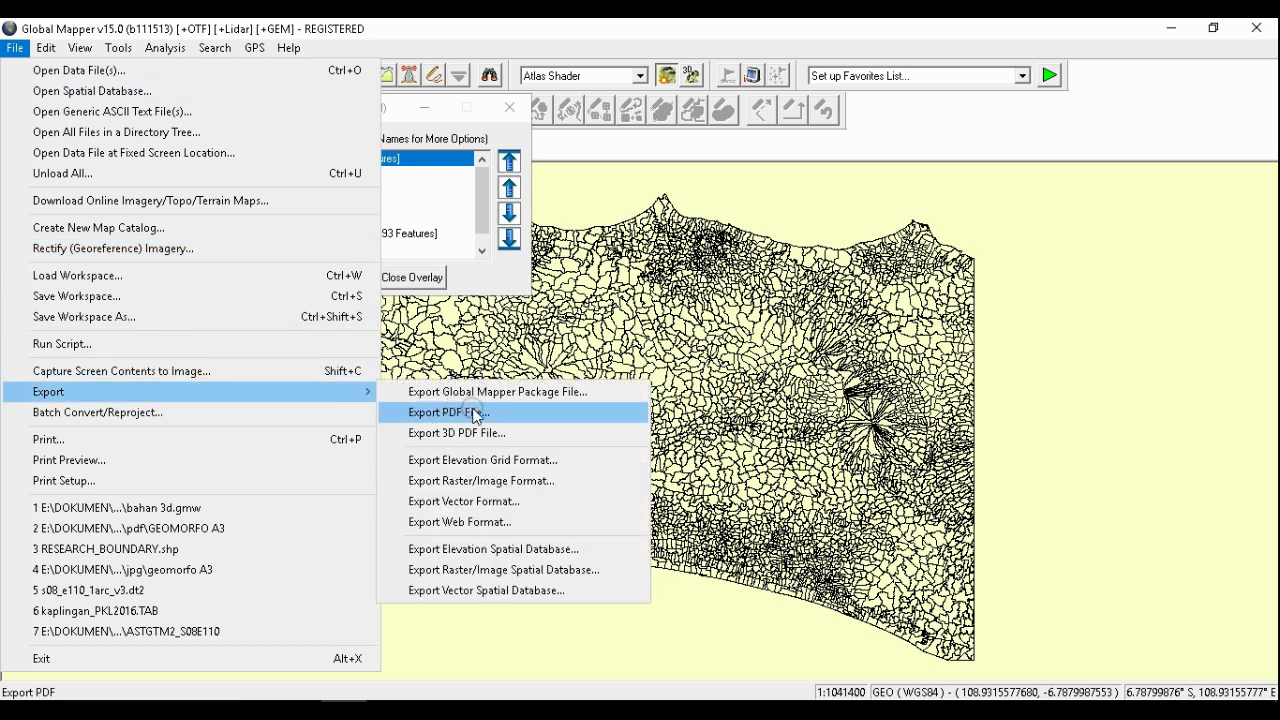
pyautogui.click(521, 503)
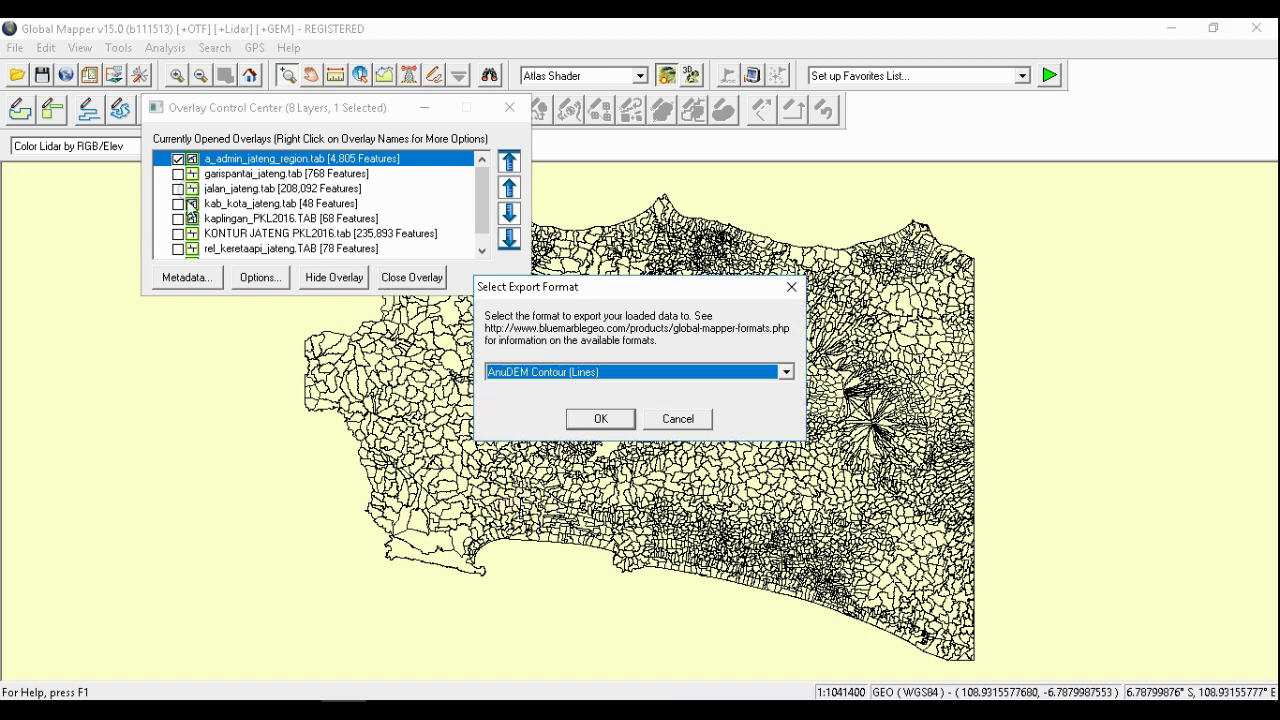
pyautogui.click(545, 373)
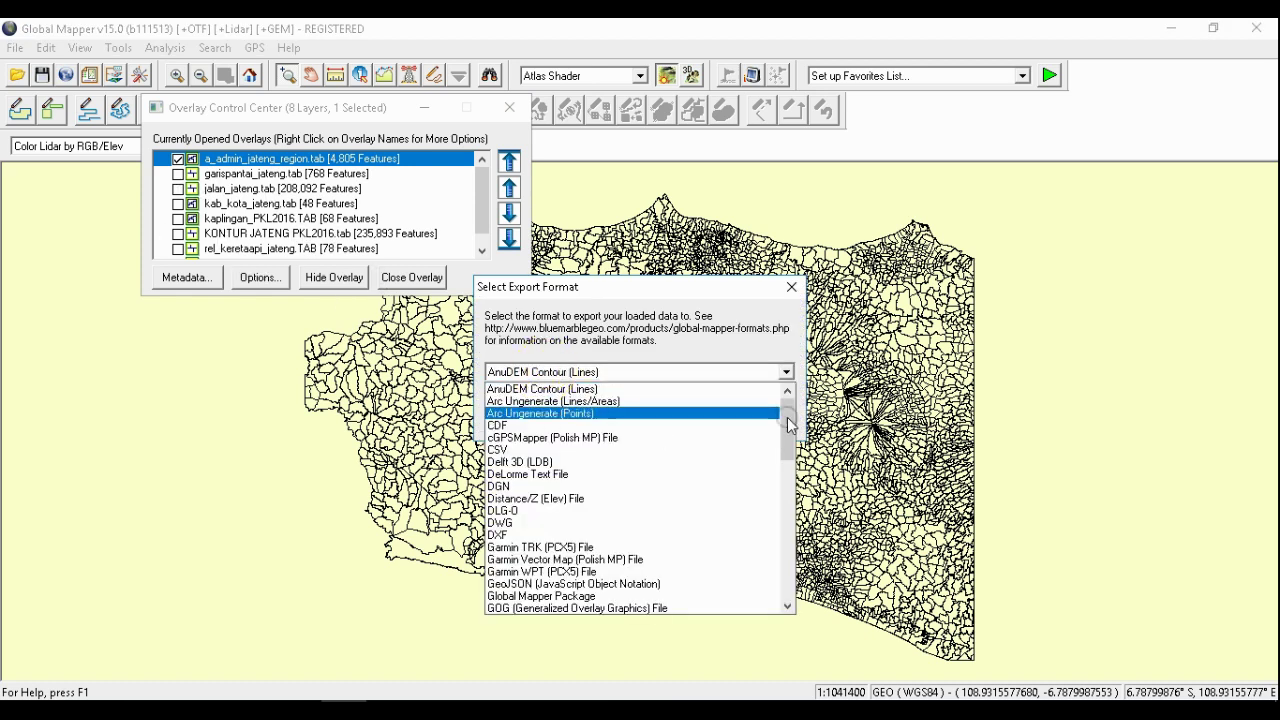
pyautogui.moveTo(789, 420); pyautogui.dragTo(790, 562)
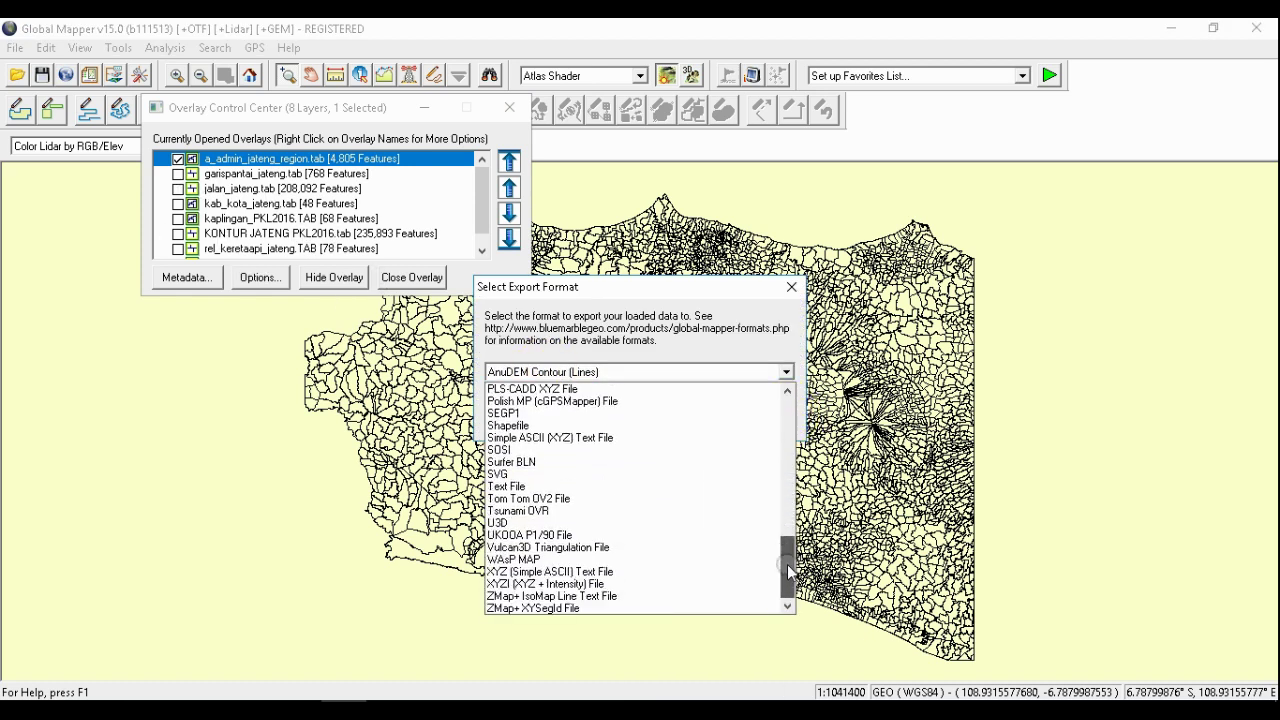
pyautogui.click(555, 426)
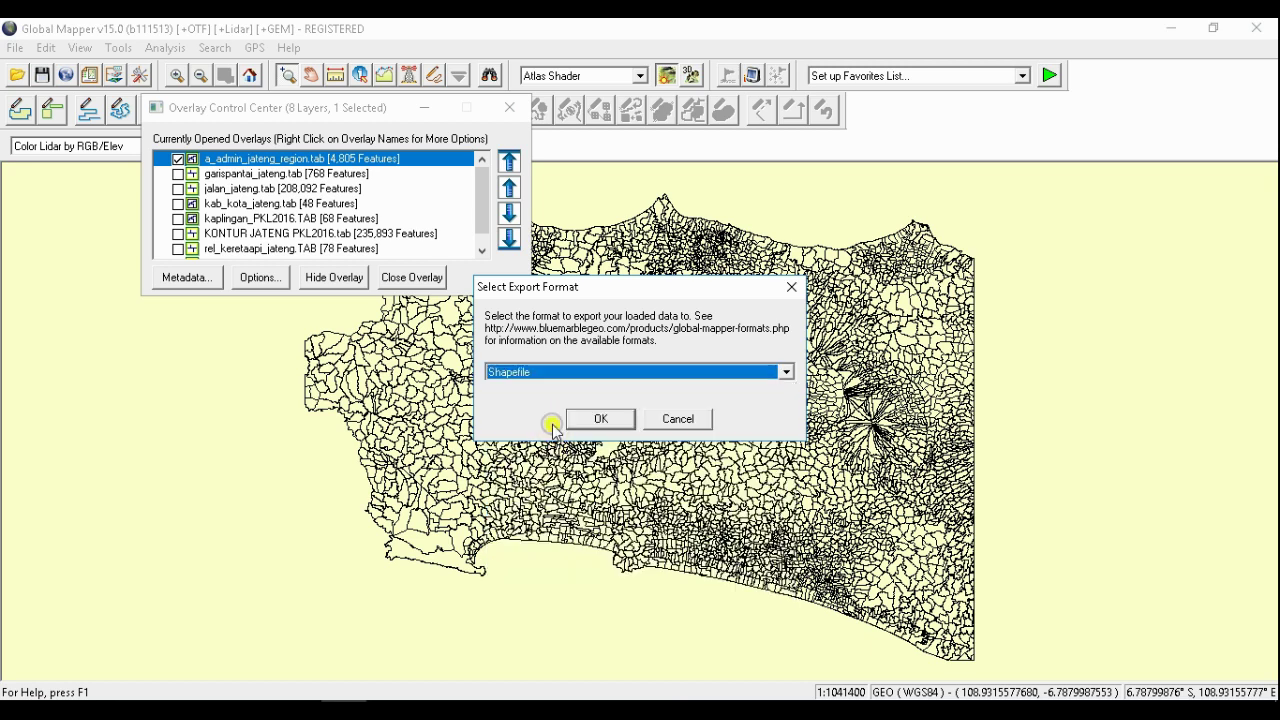
pyautogui.click(590, 421)
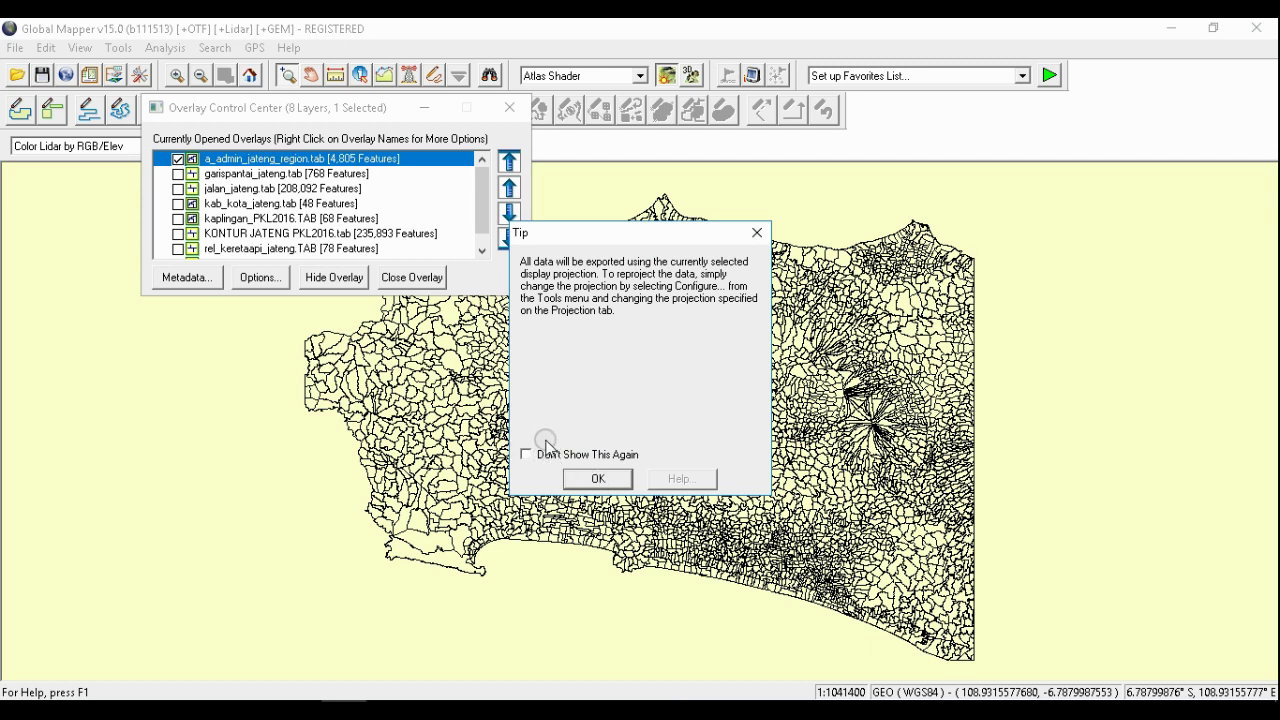
pyautogui.click(592, 478)
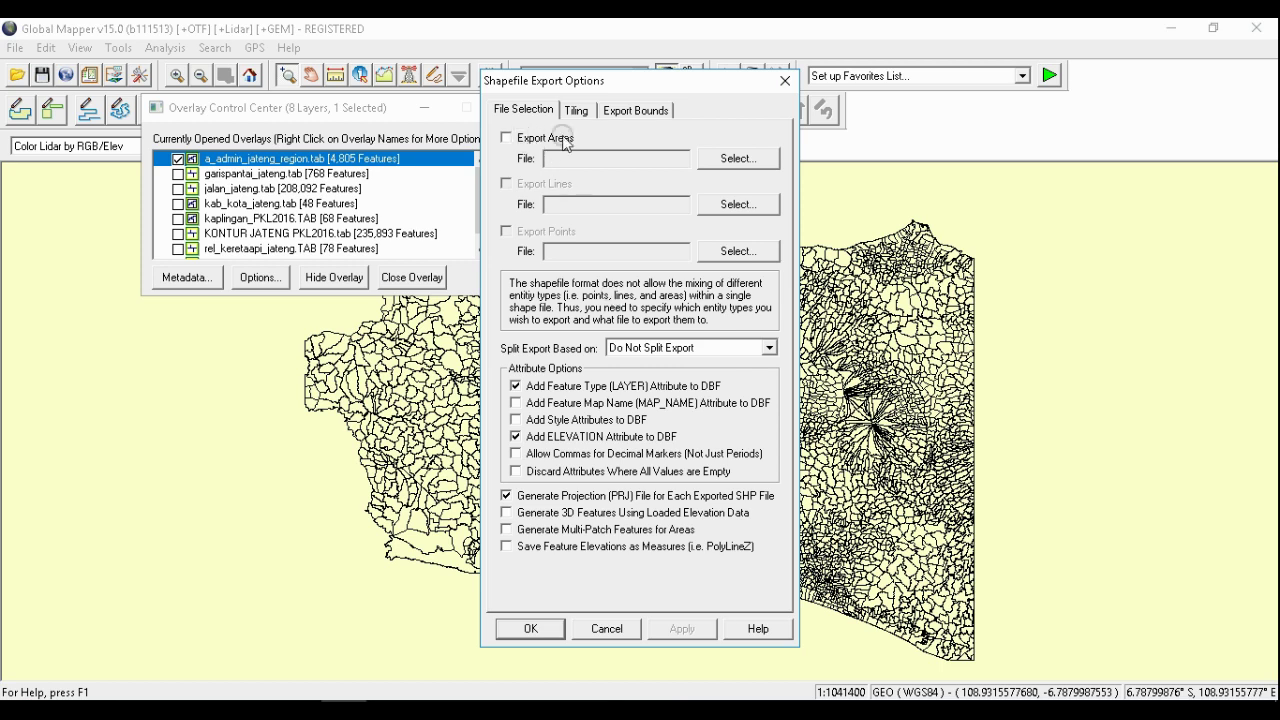
# Check the export step in the Notepad guide, enable area export, and browse to the material folder on the Desktop for the output
pyautogui.click(326, 708)
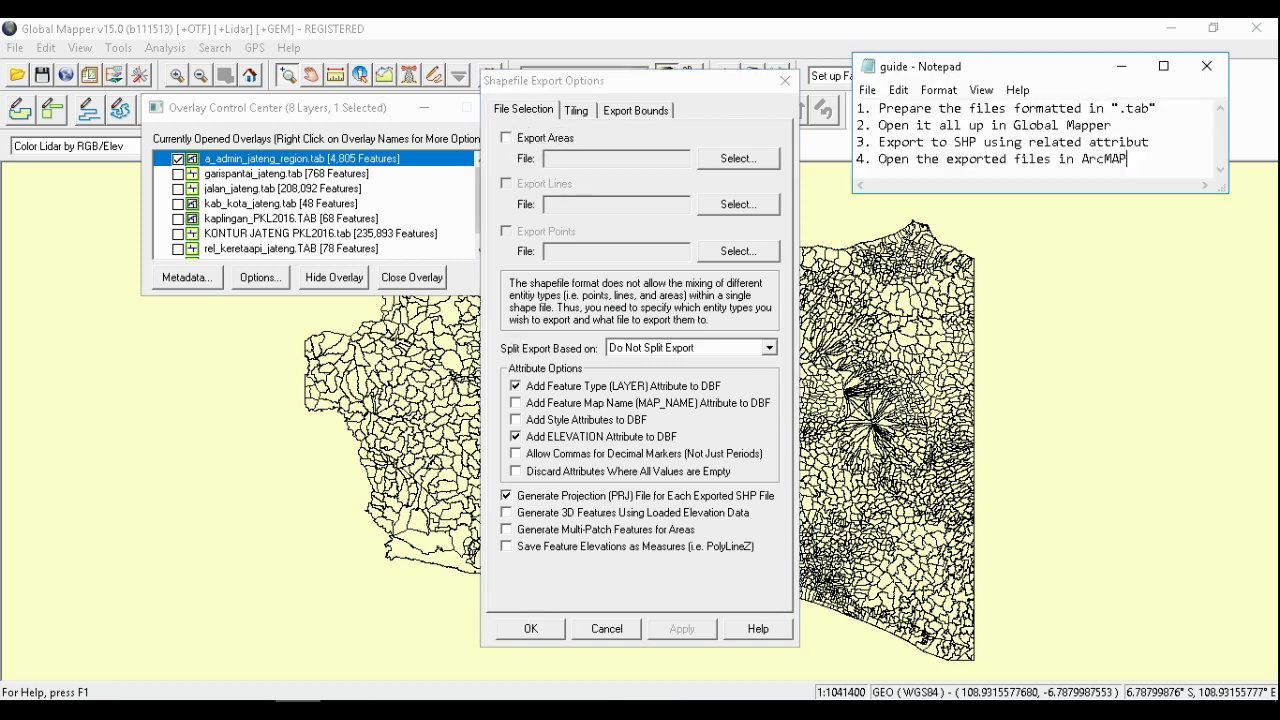
pyautogui.moveTo(1155, 141)
pyautogui.mouseDown()
pyautogui.moveTo(1090, 142)
pyautogui.moveTo(1154, 138)
pyautogui.mouseUp()
pyautogui.click(507, 138)
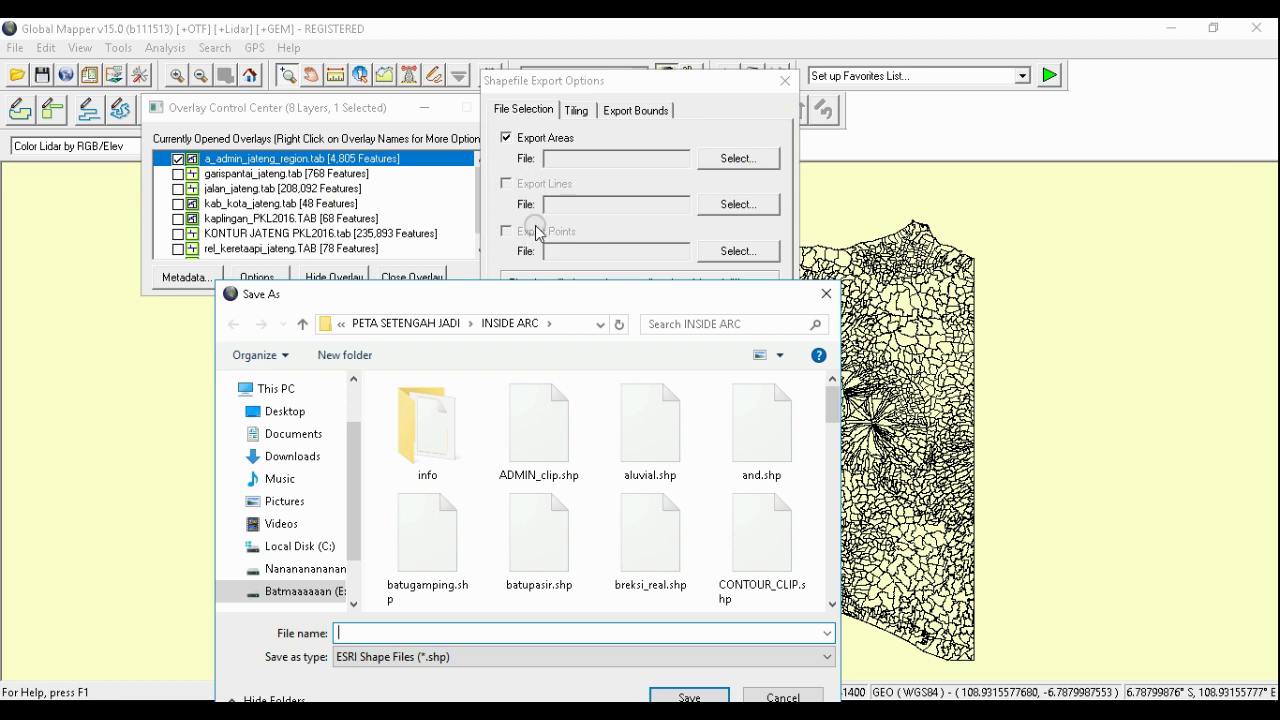
pyautogui.moveTo(566, 295); pyautogui.dragTo(693, 201)
pyautogui.moveTo(538, 198); pyautogui.dragTo(617, 110)
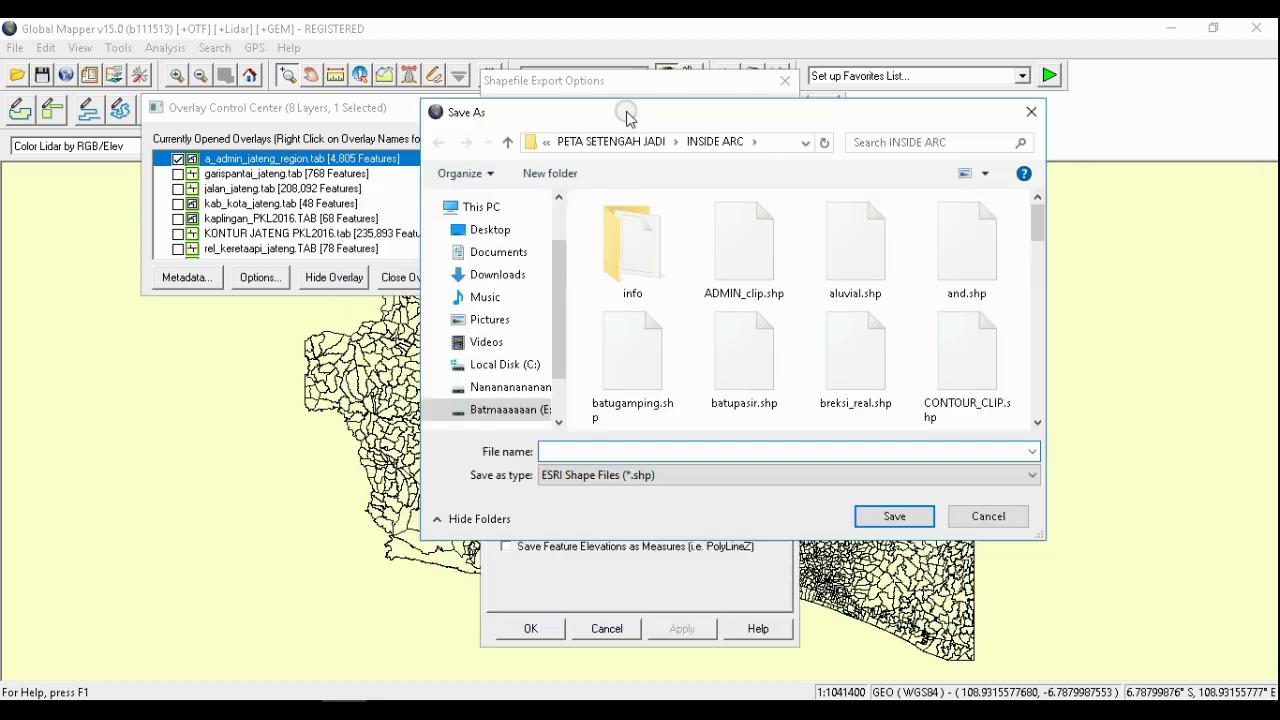
pyautogui.click(490, 229)
pyautogui.doubleClick(628, 235)
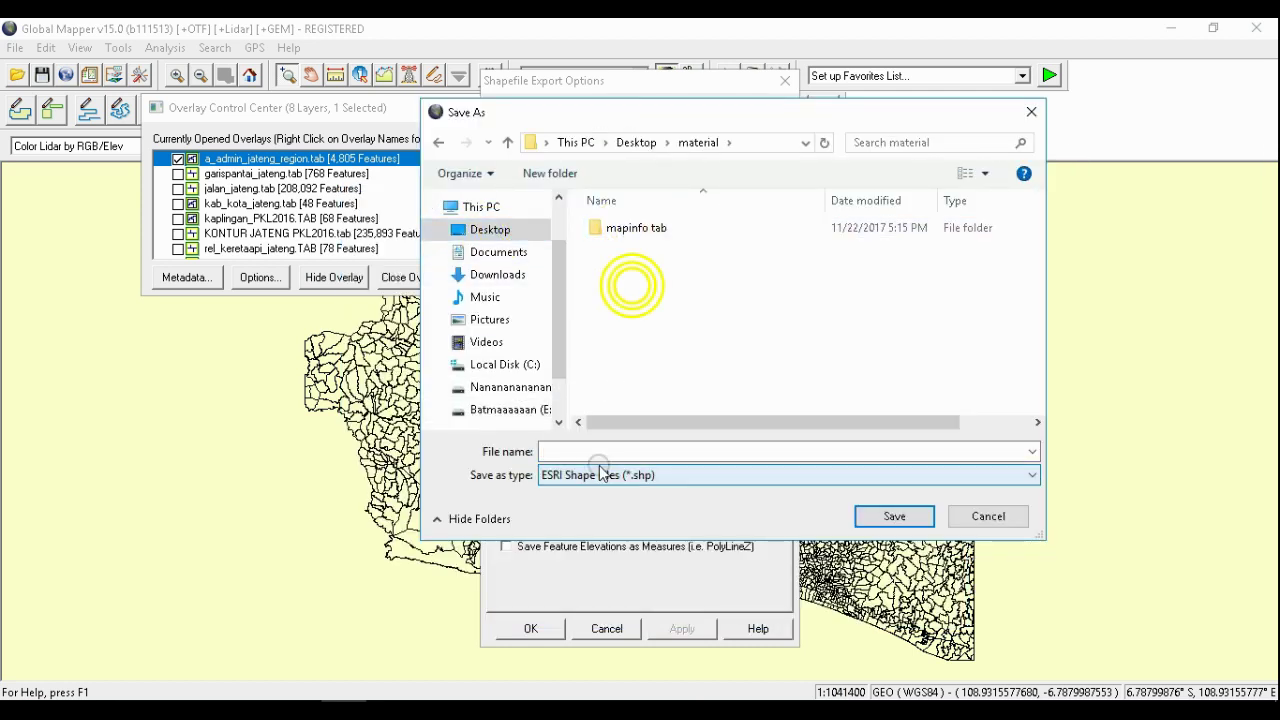
# Create a folder named "shp of globmapp" inside the material folder
pyautogui.rightClick(633, 310)
pyautogui.moveTo(820, 506)
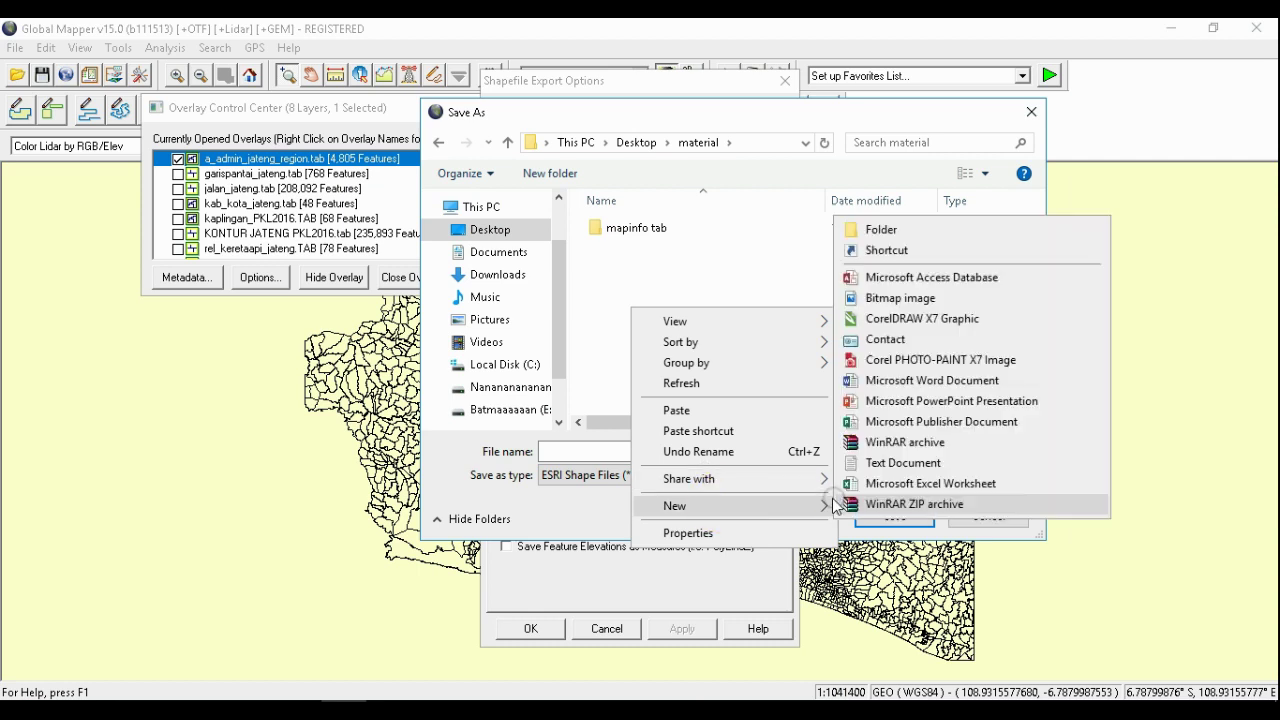
pyautogui.click(868, 232)
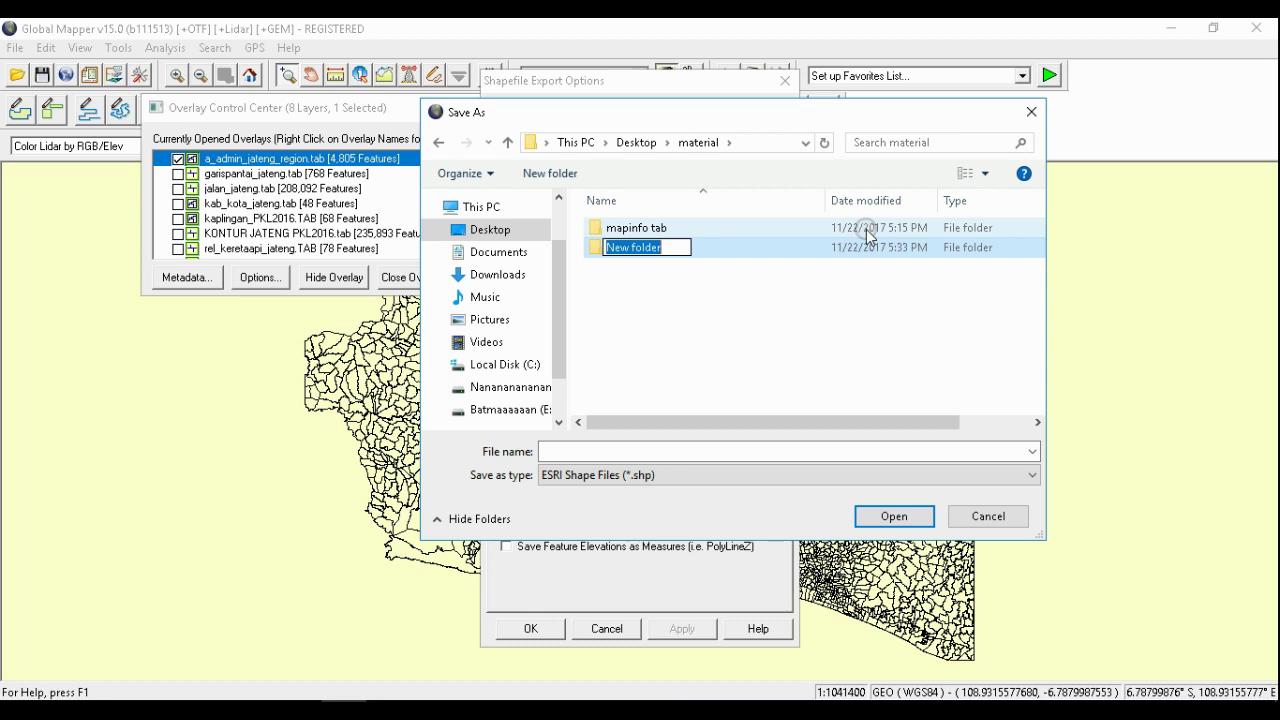
pyautogui.write('shp')
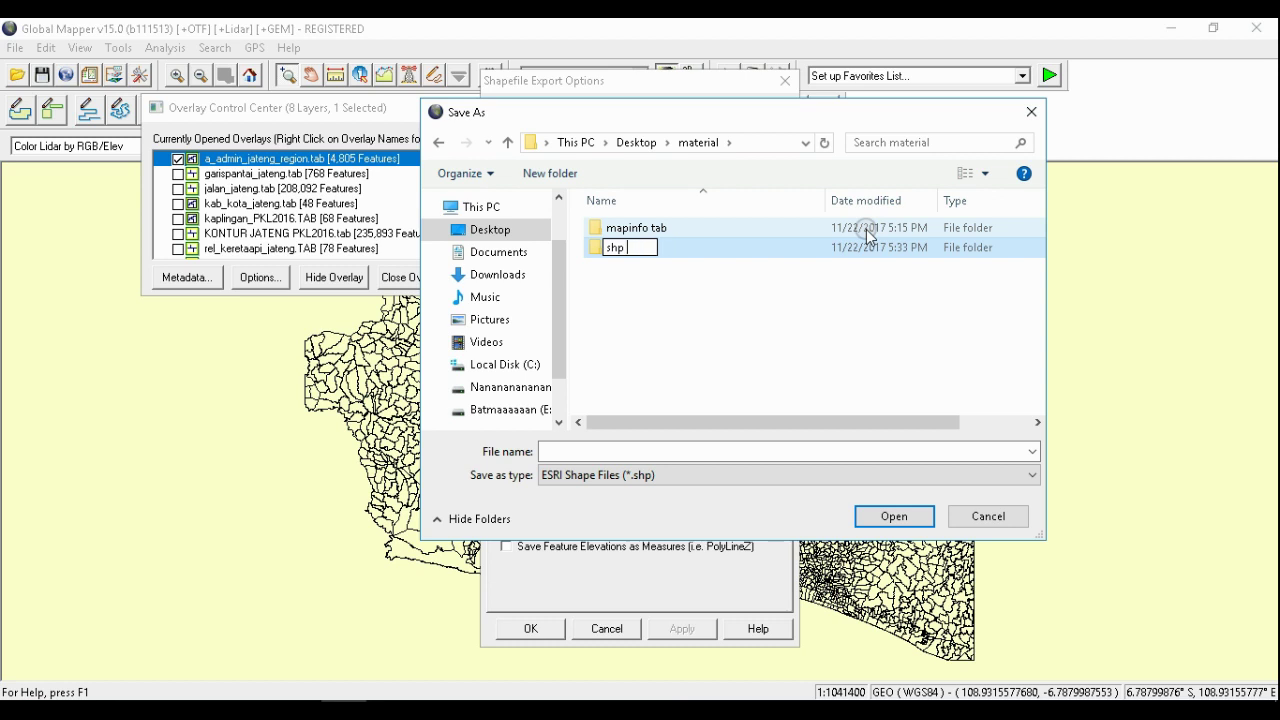
pyautogui.write(' of globmapp')
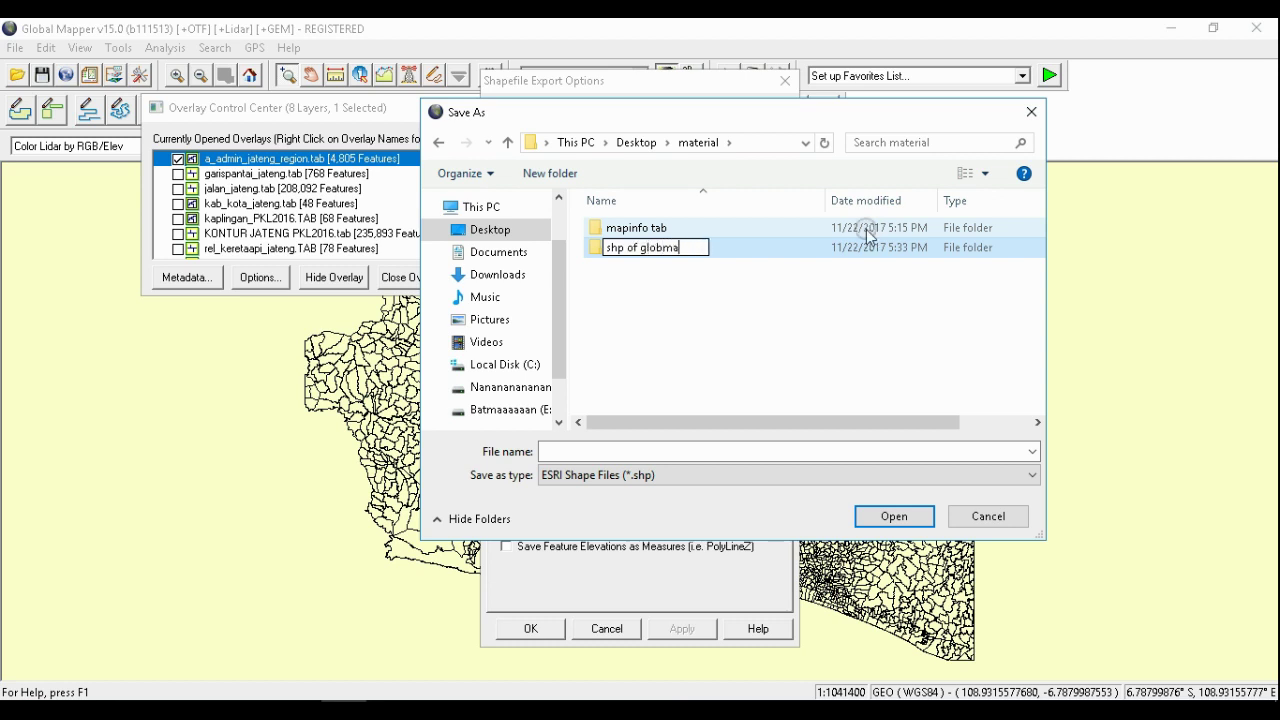
pyautogui.press('Return')
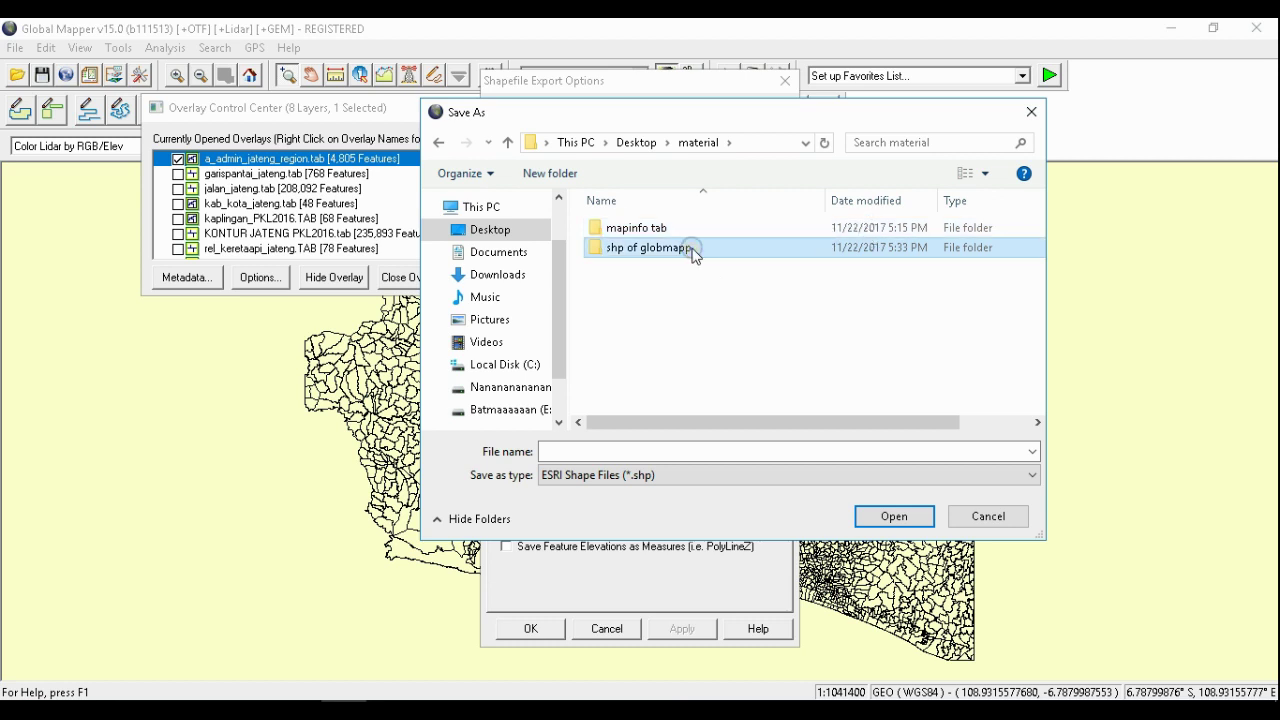
# Save the area shapefile as admin_exported in the "shp of globmapp" folder and run the export with the default attribute options
pyautogui.doubleClick(694, 249)
pyautogui.click(652, 453)
pyautogui.write('admi')
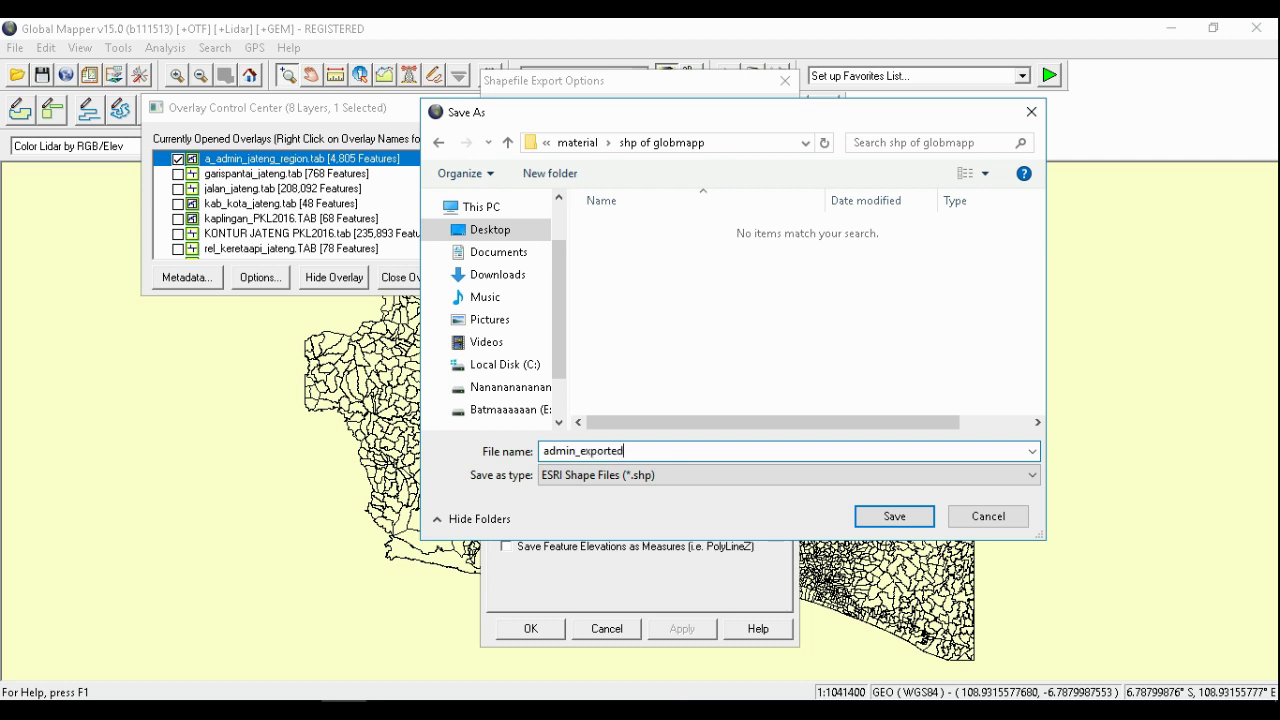
pyautogui.write('n_exported')
pyautogui.click(647, 453)
pyautogui.click(893, 515)
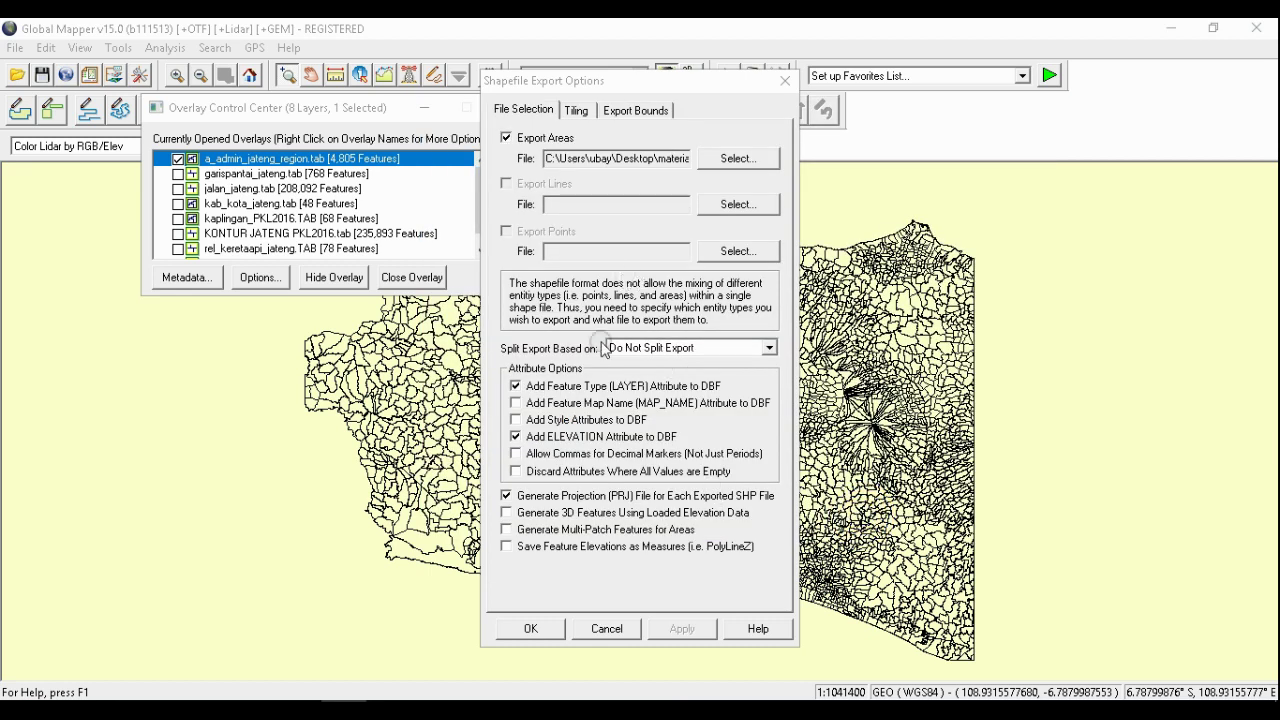
pyautogui.click(531, 628)
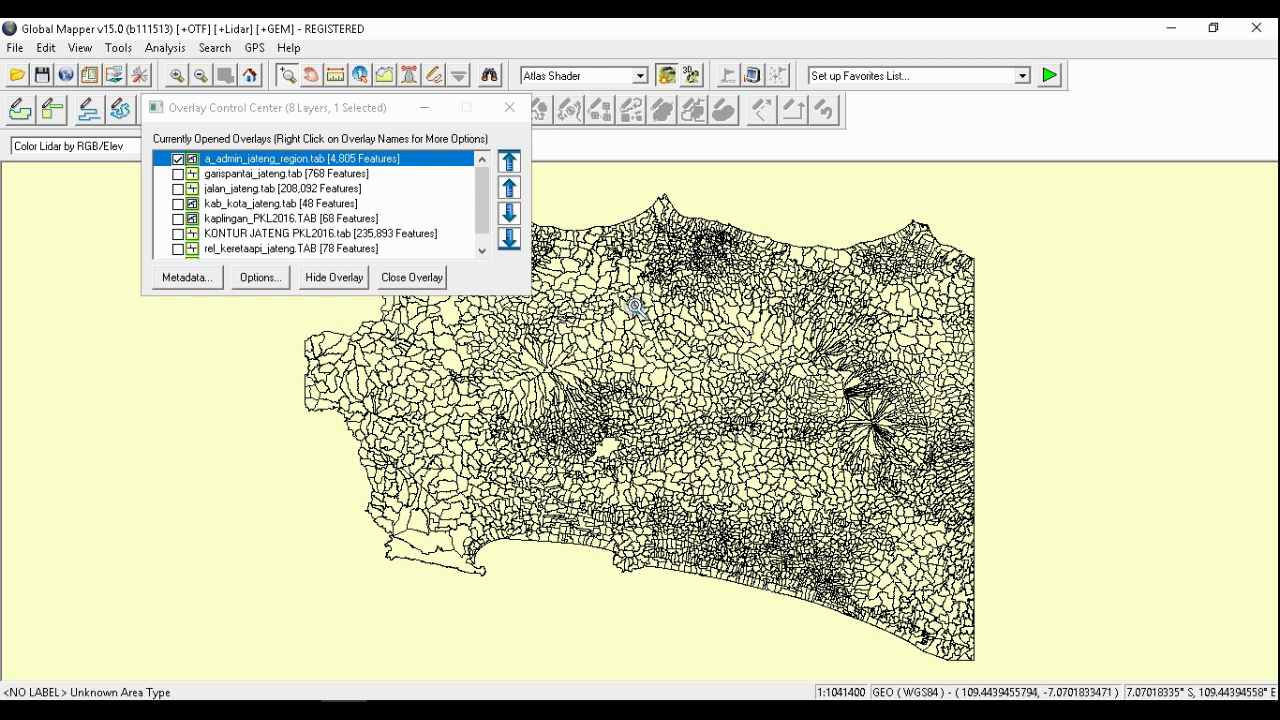
# Preview garispantai_jateng.tab, then hide it and a_admin_jateng_region.tab so only jalan_jateng.tab is shown
pyautogui.click(178, 175)
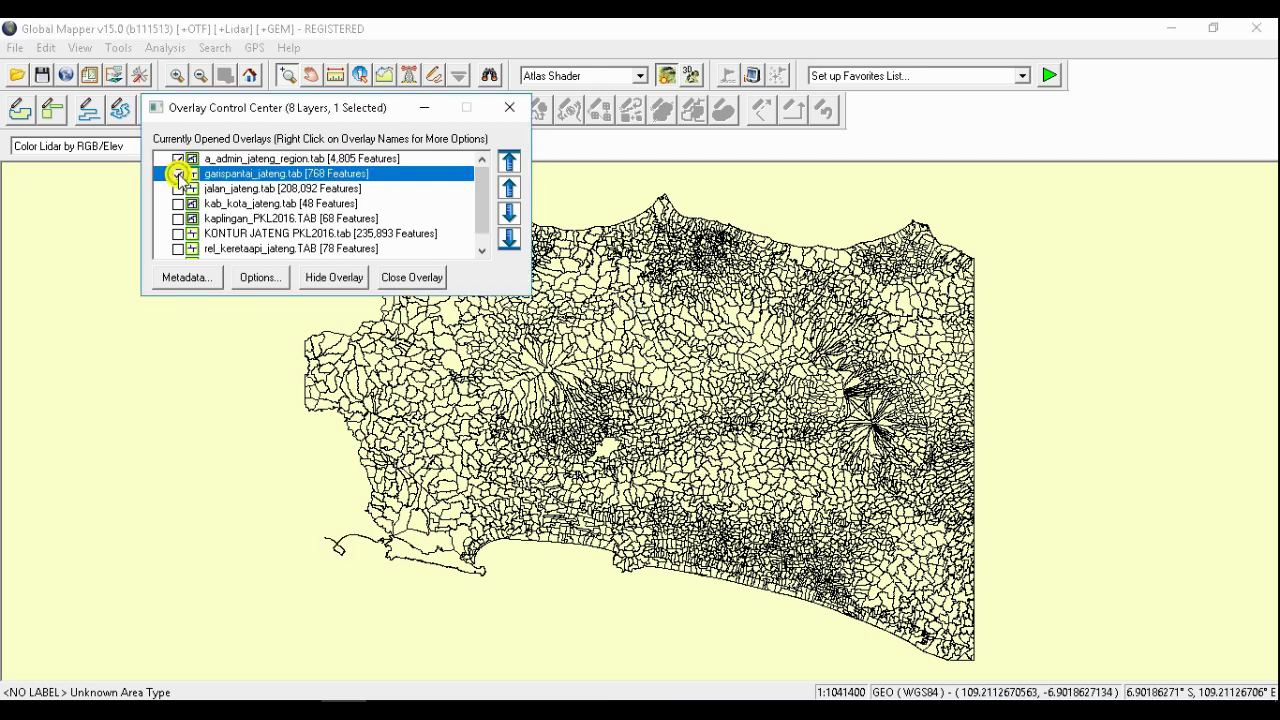
pyautogui.click(178, 159)
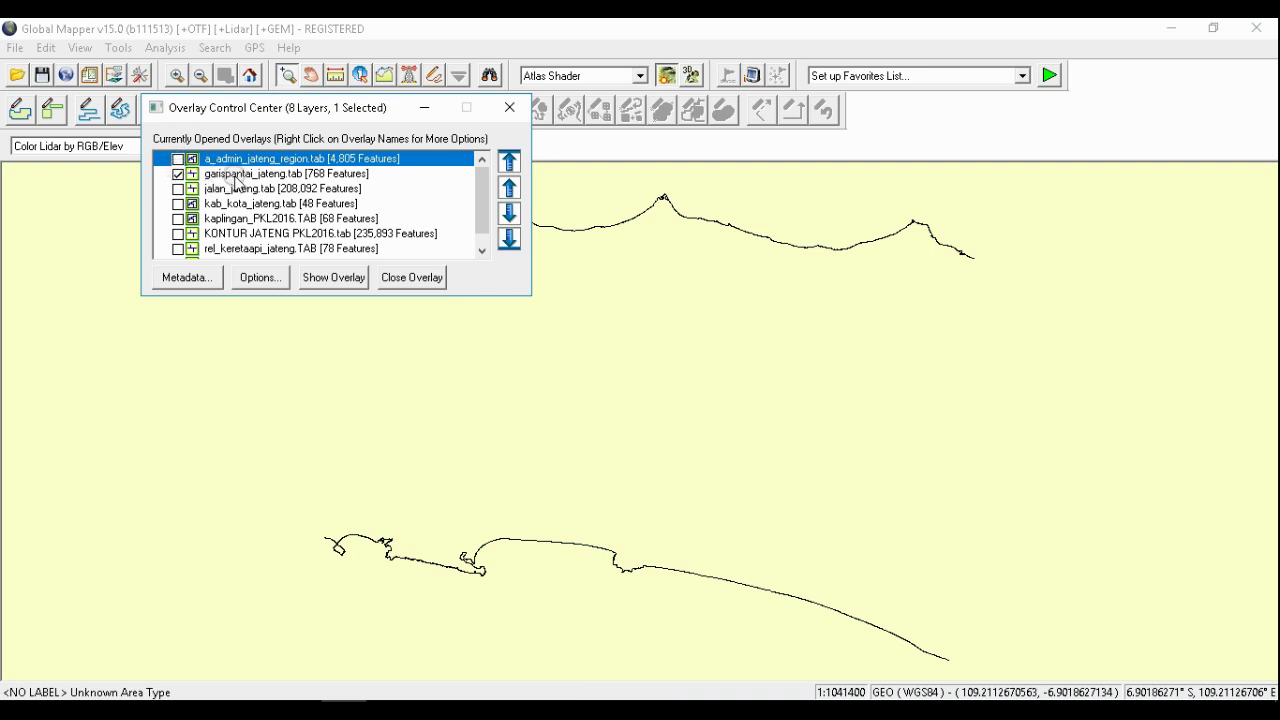
pyautogui.click(178, 175)
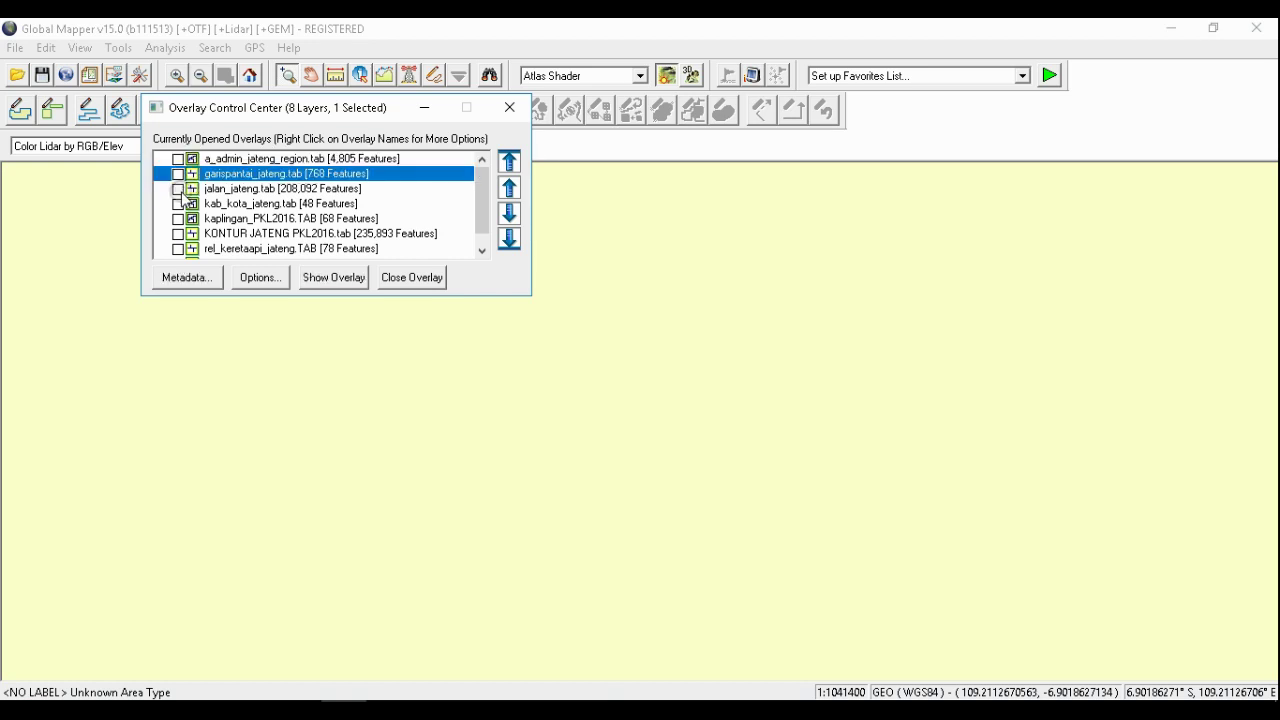
pyautogui.click(178, 189)
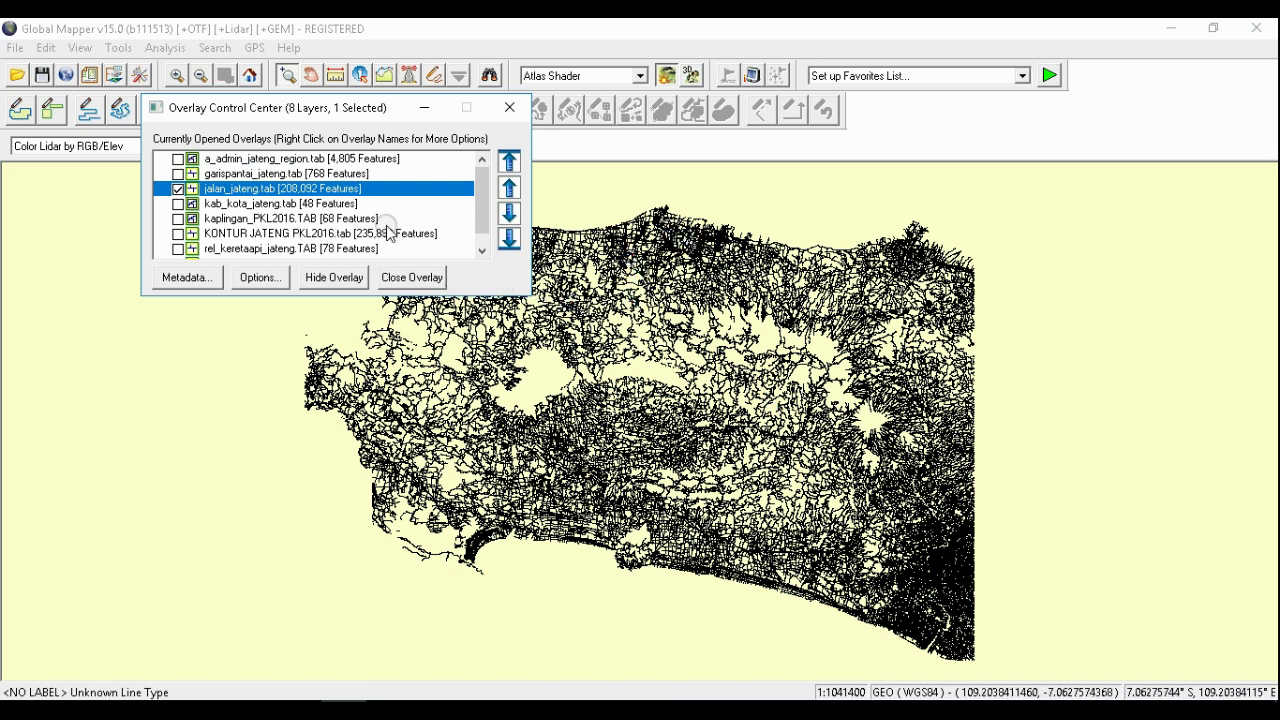
# Start a vector export of jalan_jateng.tab in Shapefile format and dismiss the projection tip
pyautogui.click(18, 48)
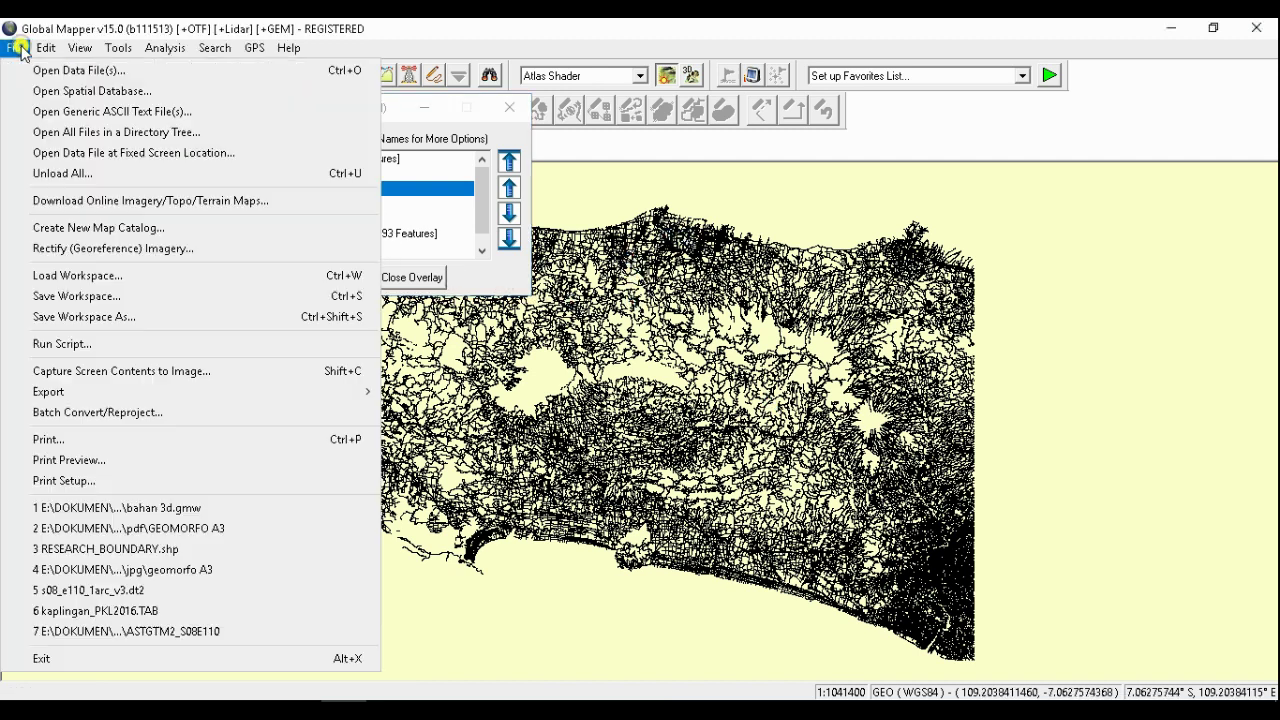
pyautogui.click(200, 392)
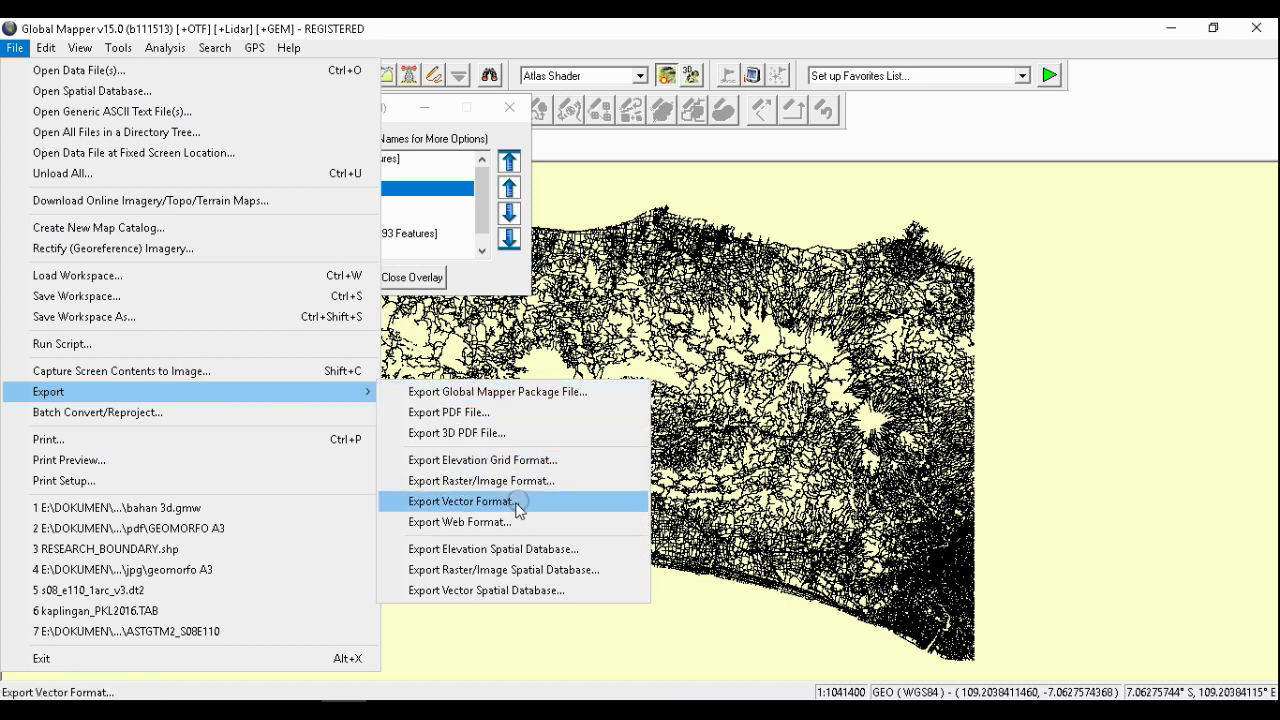
pyautogui.click(464, 501)
pyautogui.click(591, 420)
pyautogui.click(581, 473)
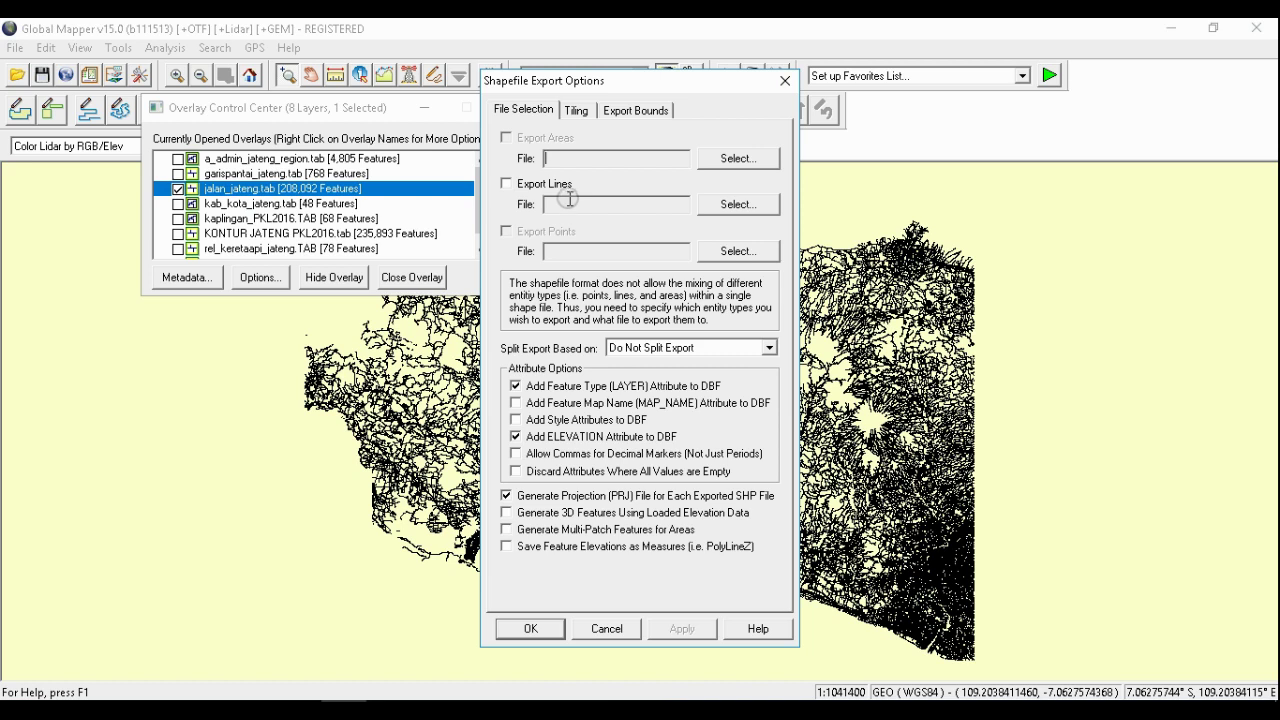
# Enable line export, name the shapefile jalan_exported in the "shp of globmapp" folder, and run the export
pyautogui.click(512, 189)
pyautogui.write('jalan_exported')
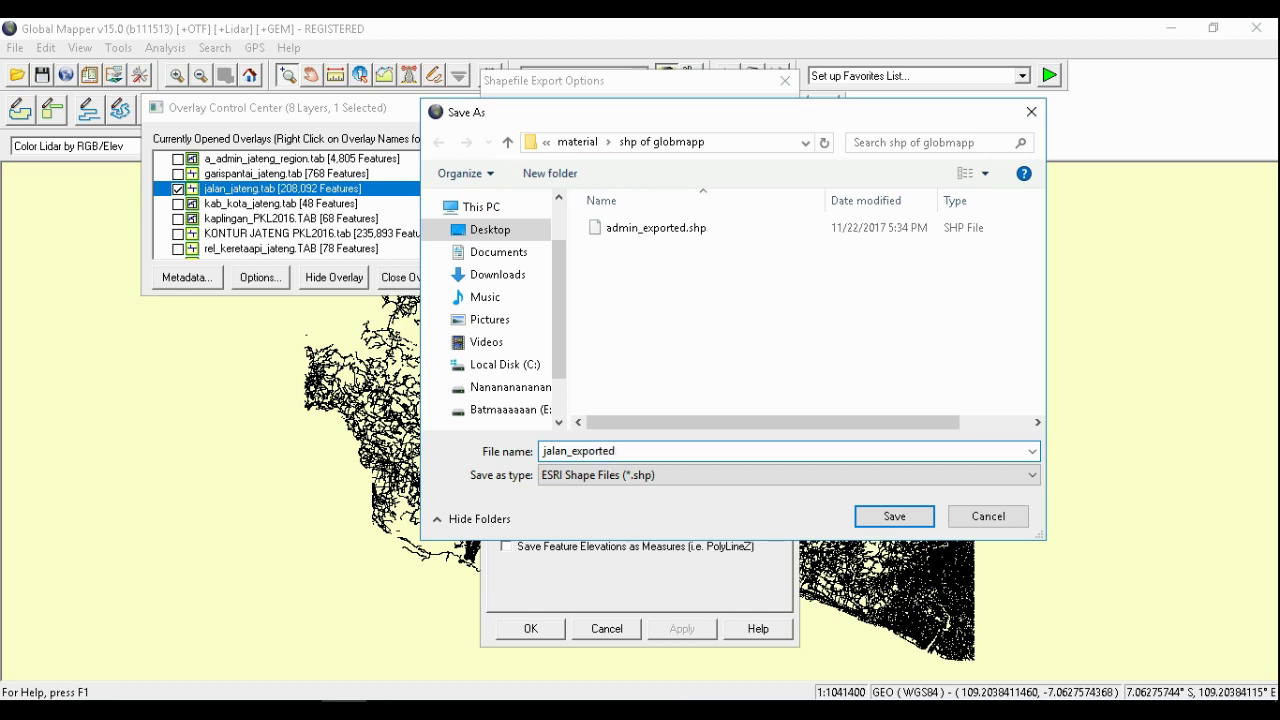
pyautogui.click(877, 516)
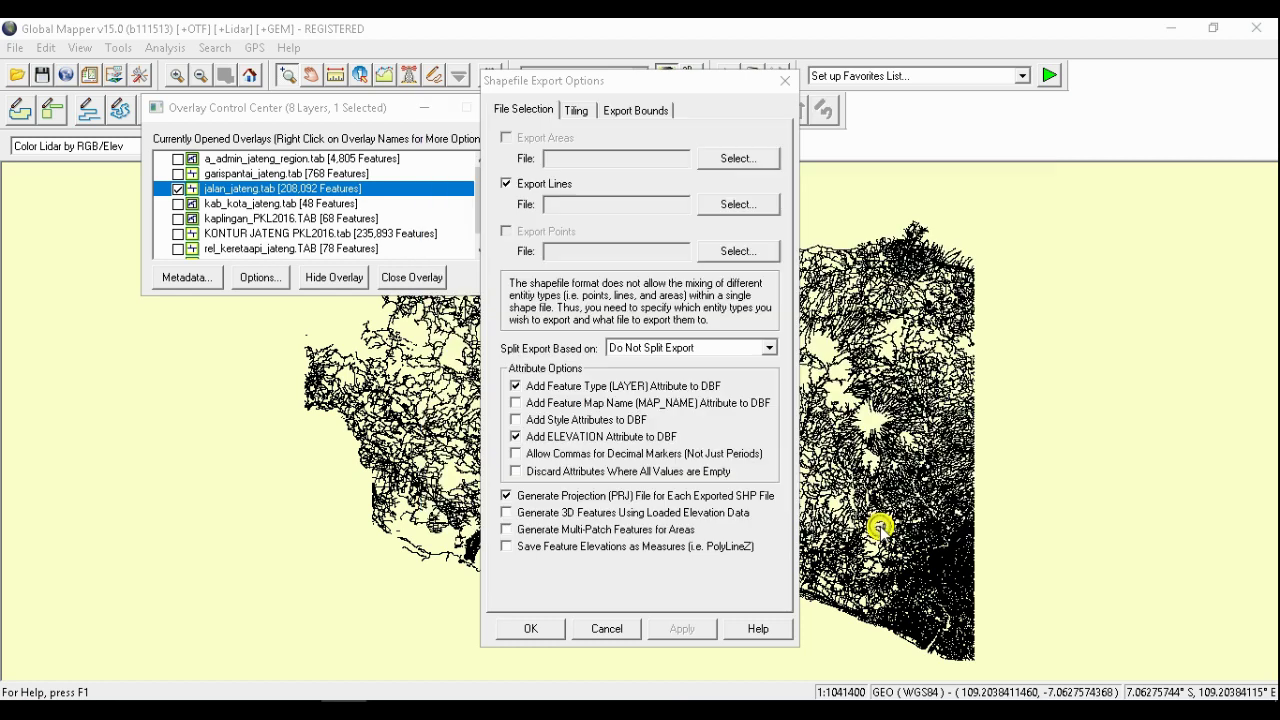
pyautogui.click(531, 628)
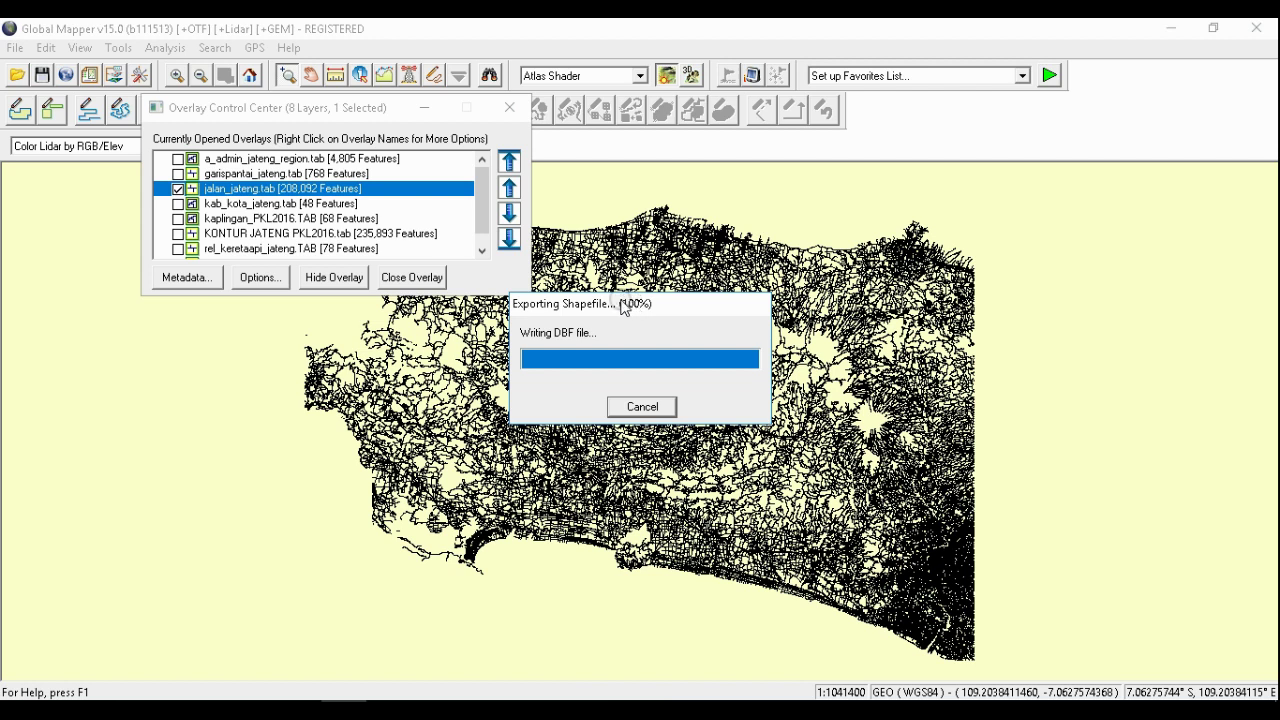
# Hide jalan_jateng.tab, look over the remaining overlays, and select a_admin_jateng_region.tab in the overlay list
pyautogui.click(178, 189)
pyautogui.scroll(-1, 183, 234)
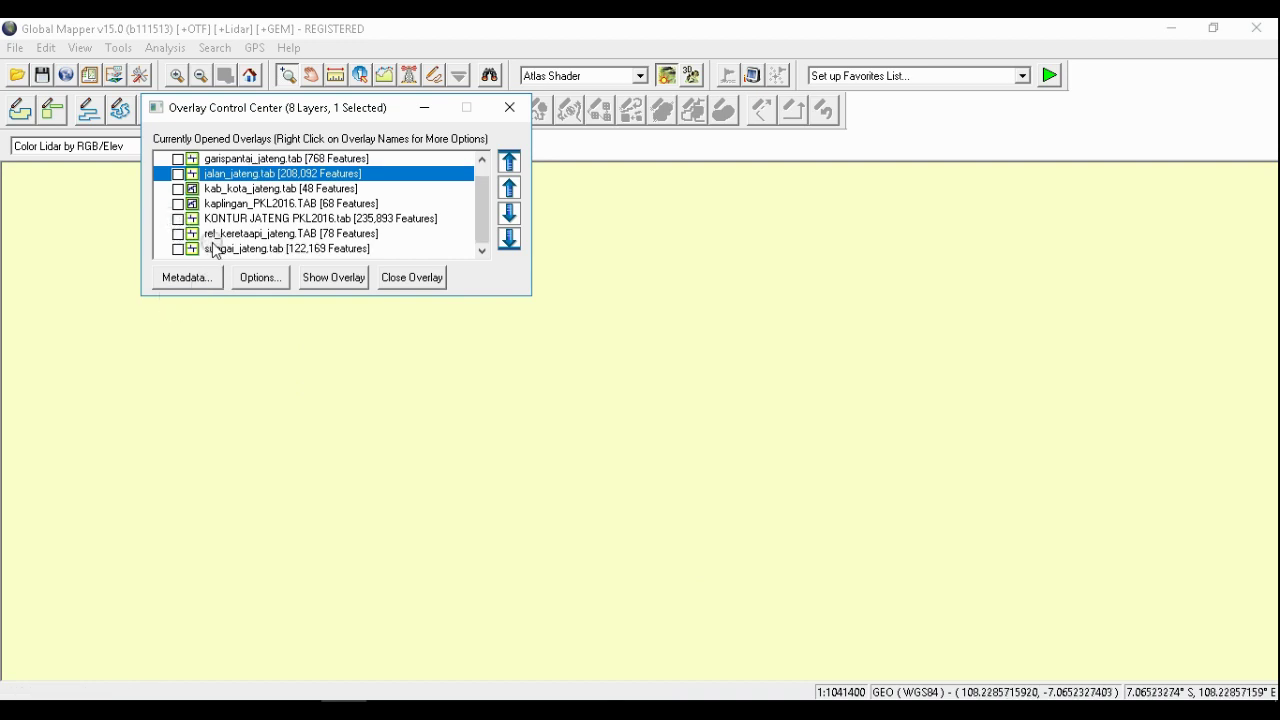
pyautogui.scroll(1, 206, 245)
pyautogui.click(199, 161)
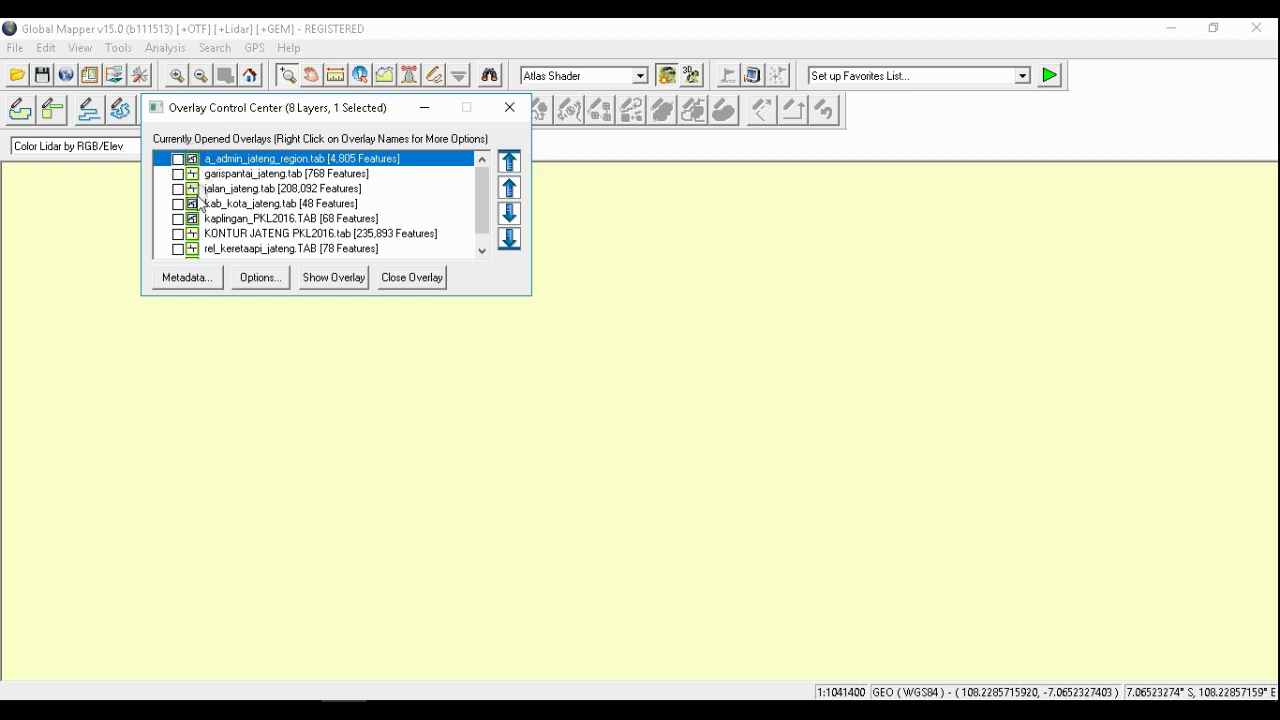
pyautogui.click(200, 205)
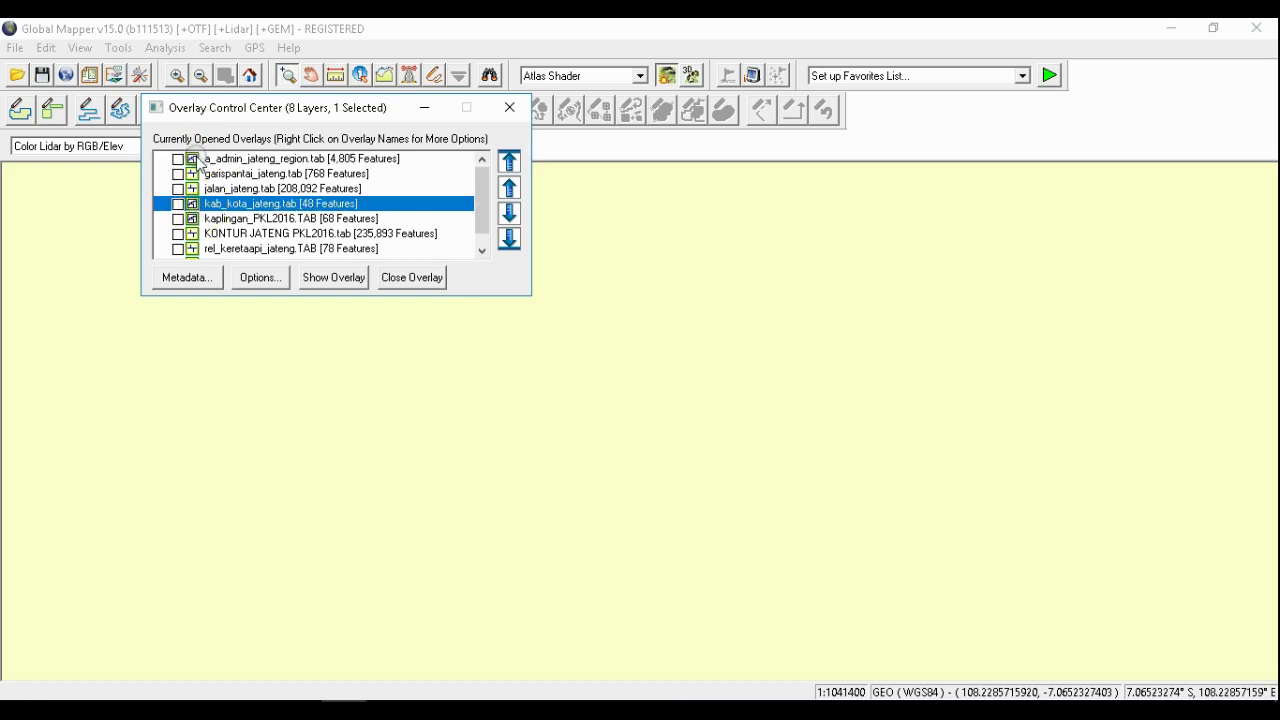
pyautogui.click(199, 162)
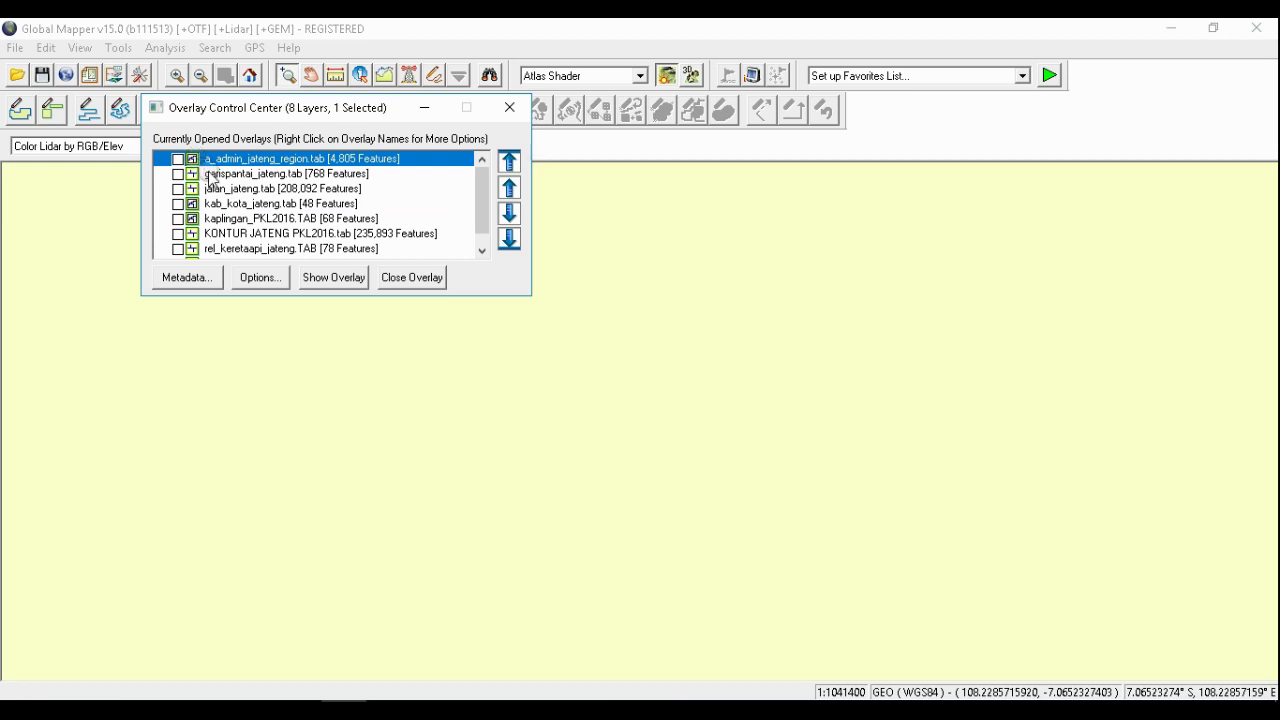
# Look through the overlay list, checking the jalan, KONTUR, rel_keretaapi and sungai layers available for export
pyautogui.click(219, 190)
pyautogui.scroll(-1, 222, 197)
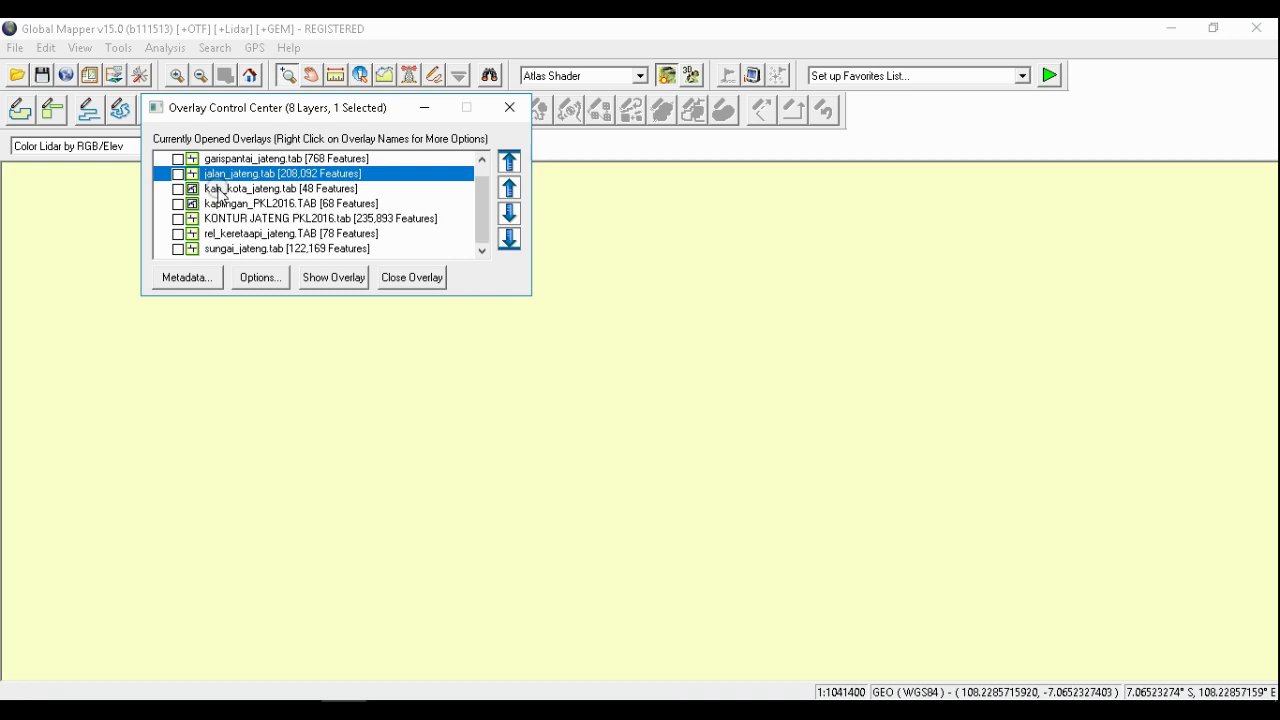
pyautogui.click(225, 220)
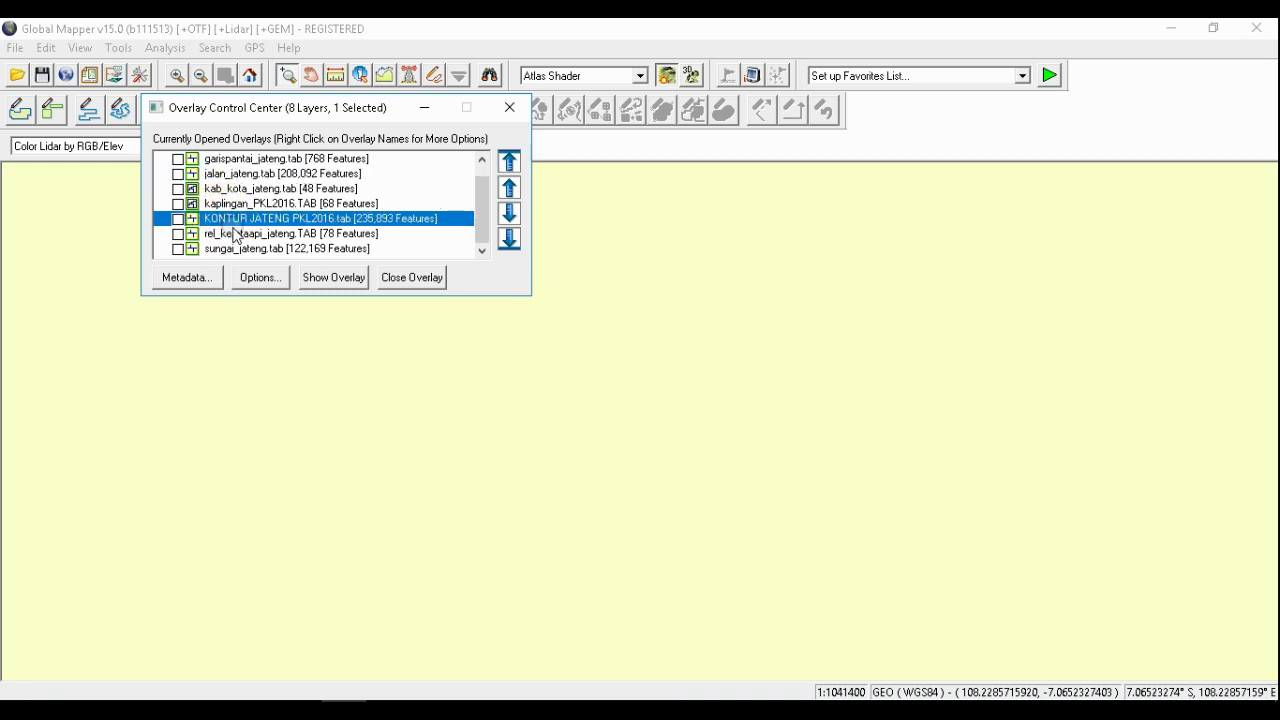
pyautogui.click(235, 234)
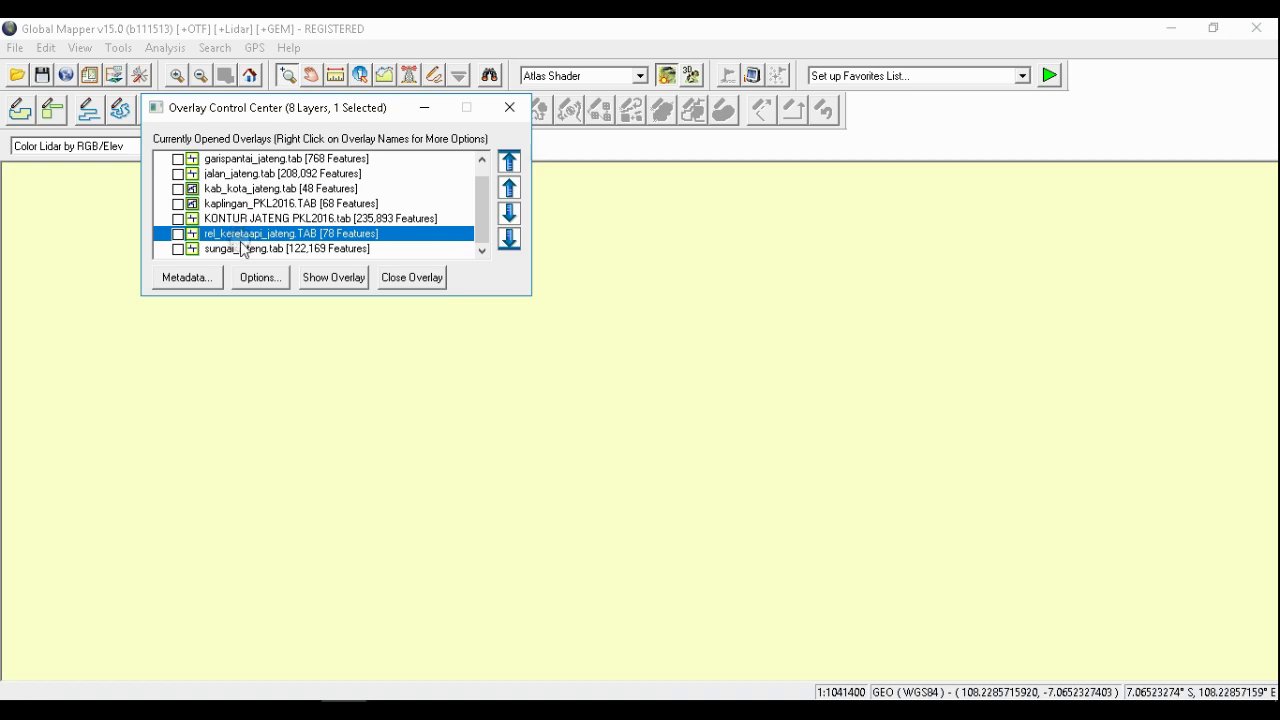
pyautogui.click(240, 245)
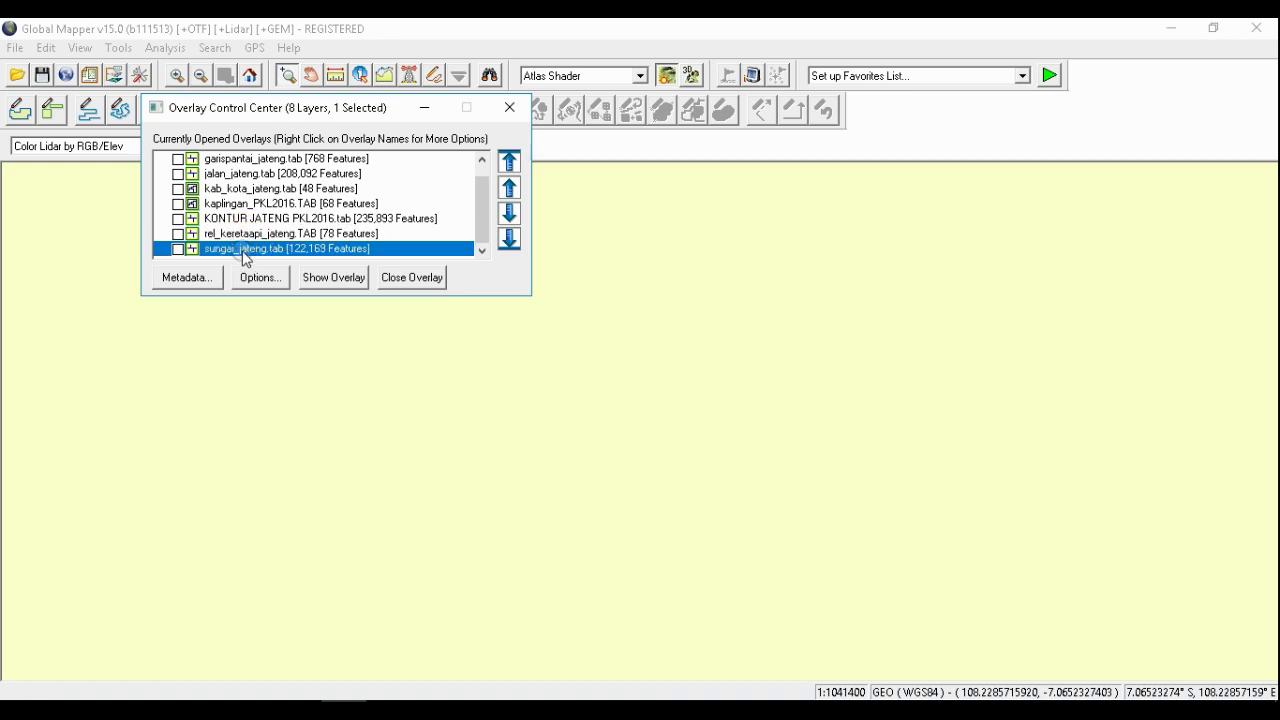
pyautogui.scroll(1, 240, 248)
pyautogui.scroll(-1, 237, 240)
pyautogui.scroll(1, 226, 238)
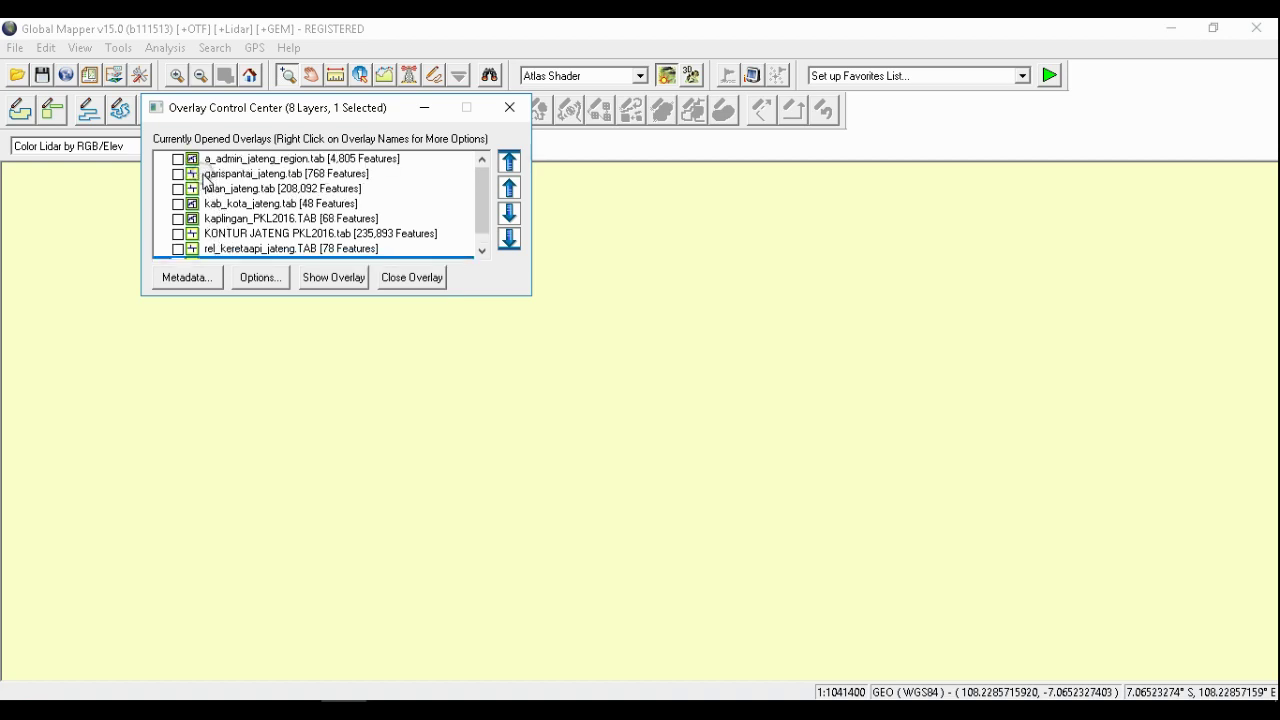
pyautogui.scroll(-1, 216, 222)
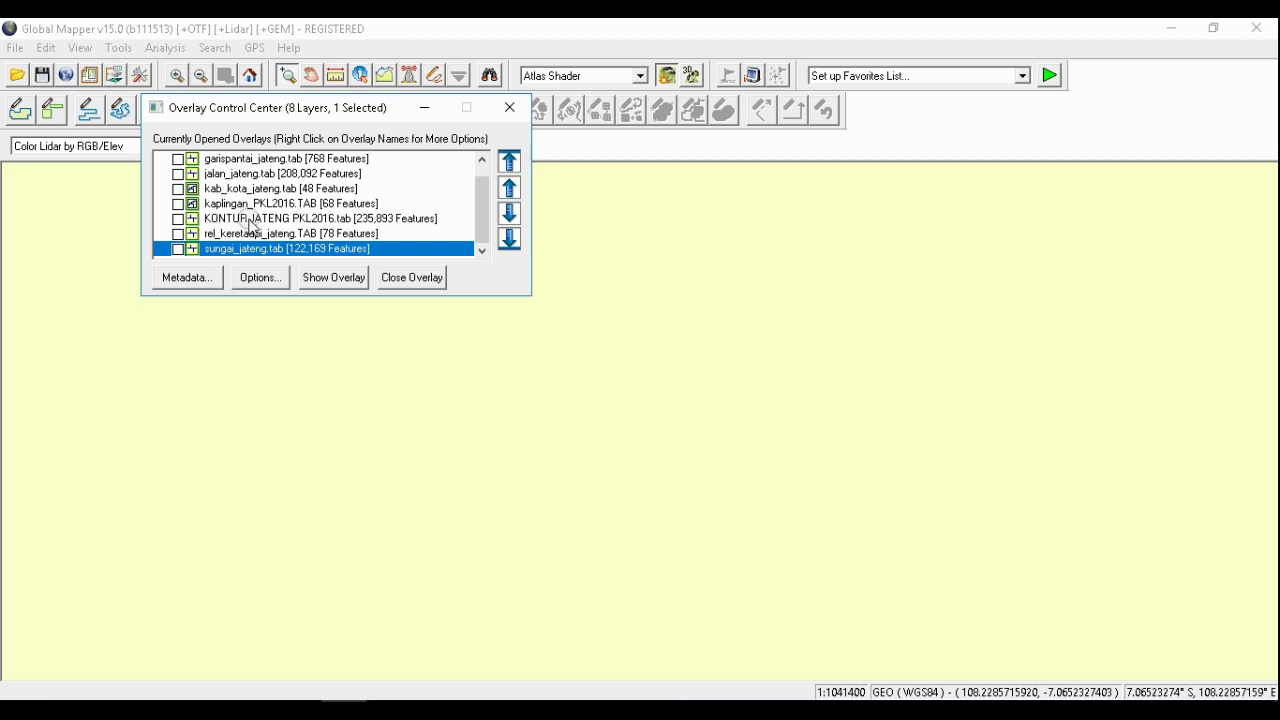
pyautogui.scroll(1, 250, 226)
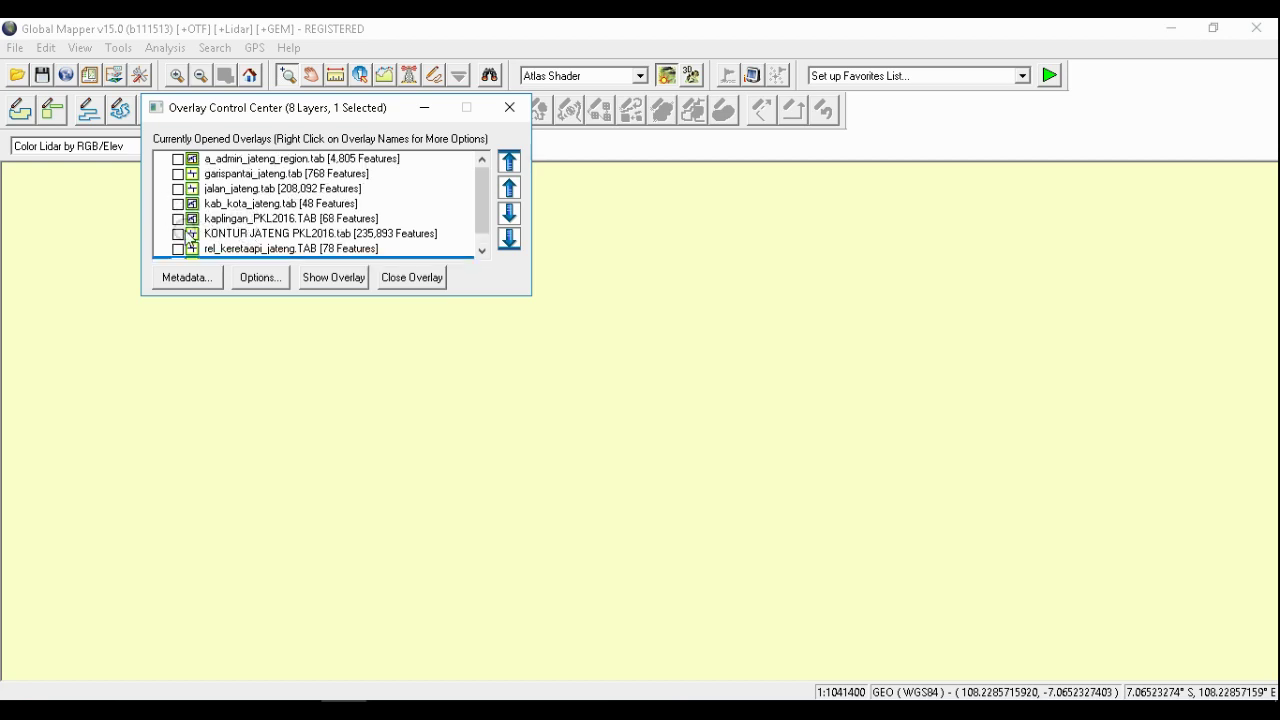
pyautogui.scroll(-1, 205, 215)
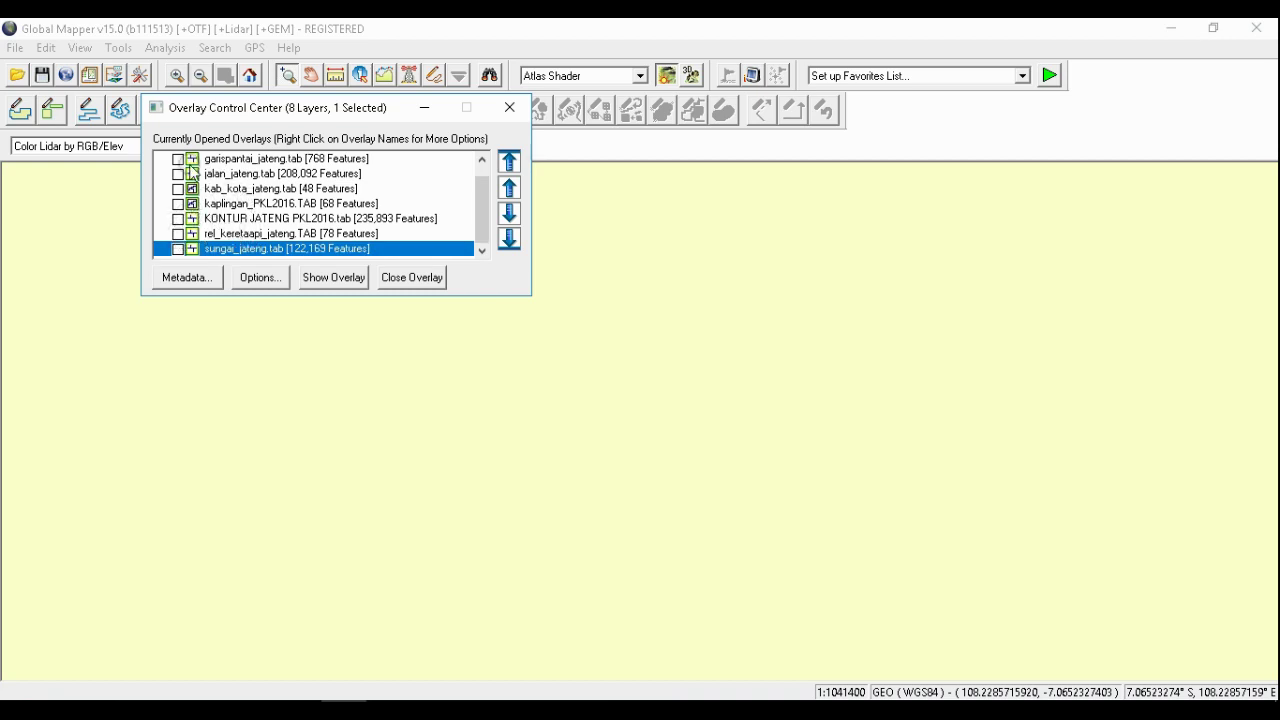
# Show only sungai_jateng.tab, start a vector export in Shapefile format, and dismiss the projection tip
pyautogui.click(178, 248)
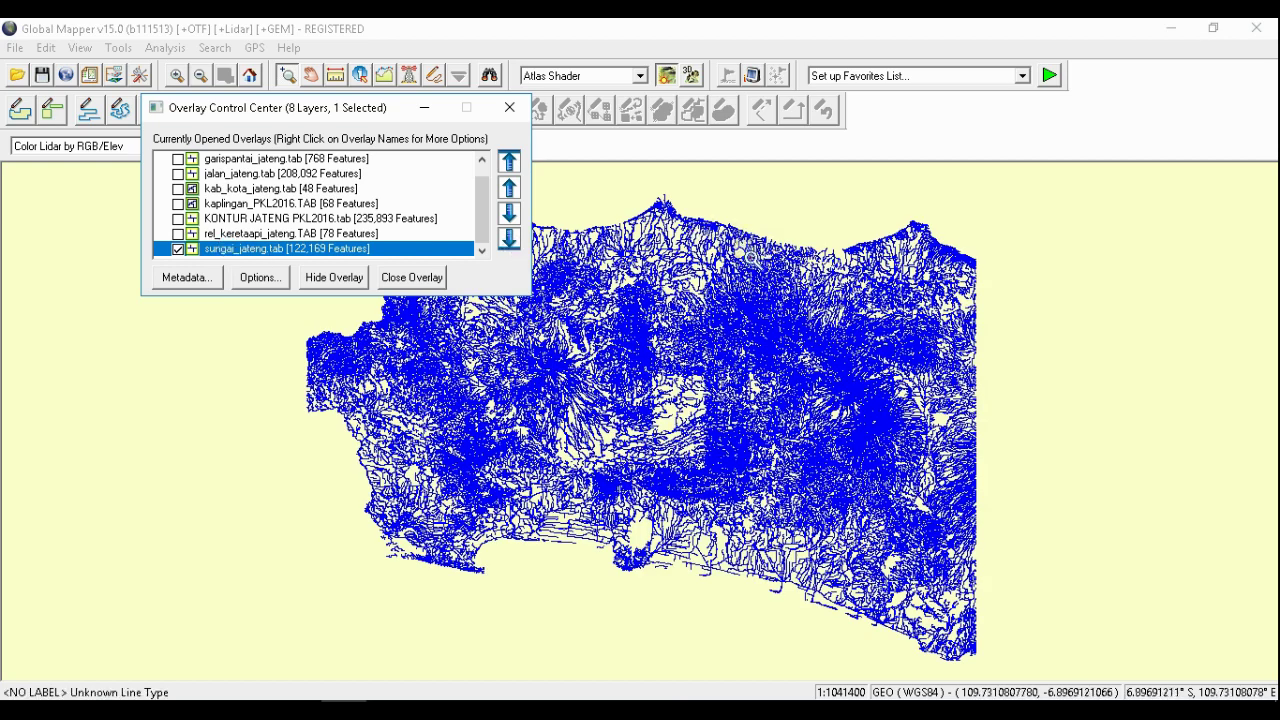
pyautogui.click(15, 47)
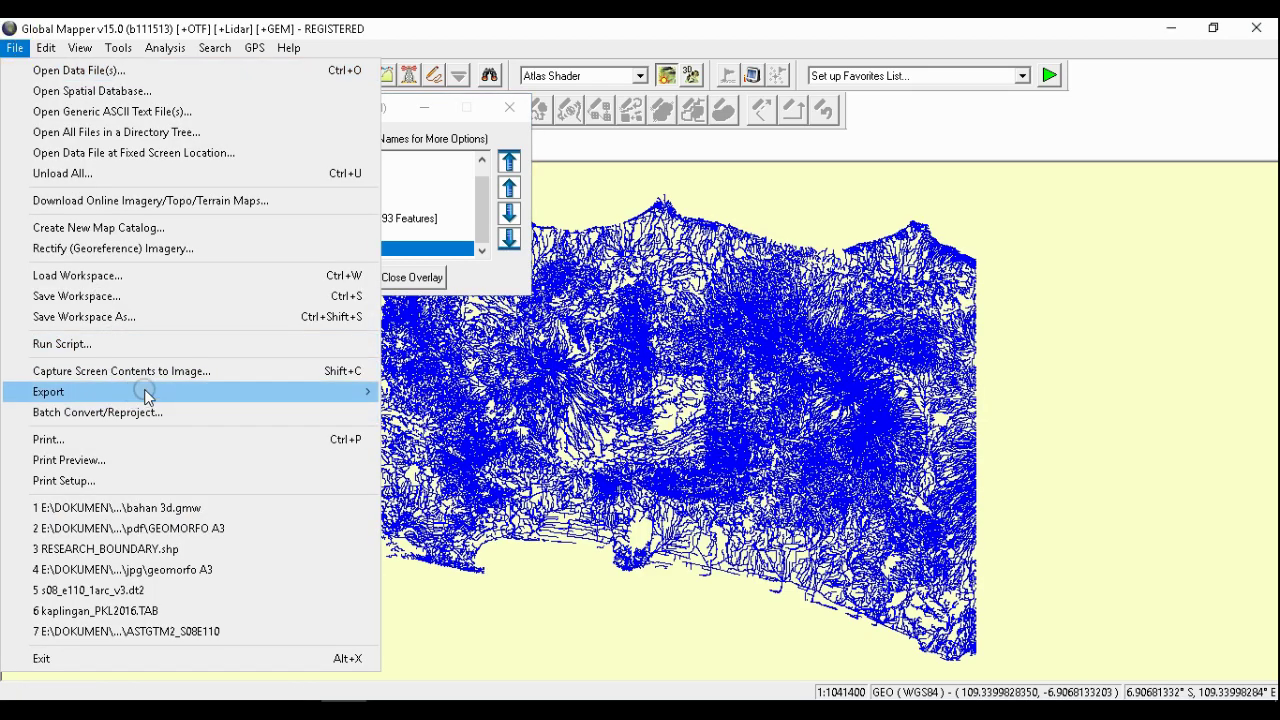
pyautogui.moveTo(150, 391)
pyautogui.click(470, 501)
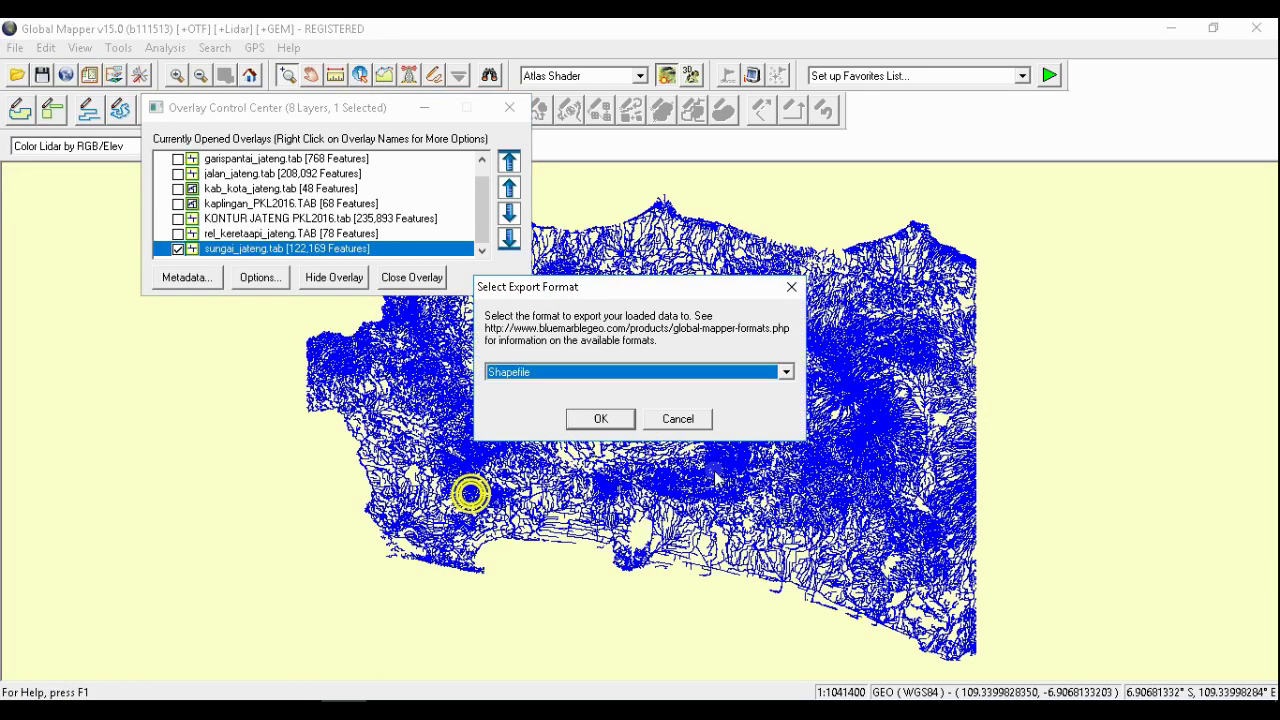
pyautogui.click(620, 419)
pyautogui.click(603, 482)
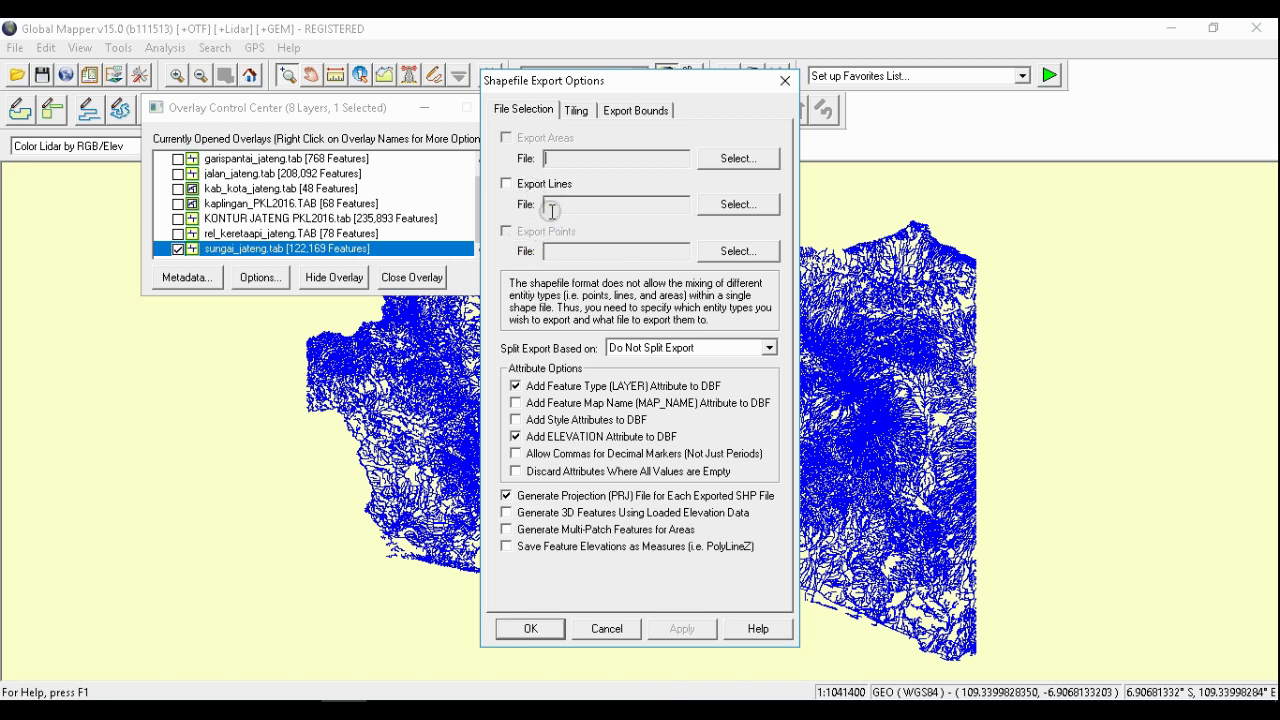
# Enable line export, name the shapefile sungai_exported in the "shp of globmapp" folder, and run the export
pyautogui.click(510, 184)
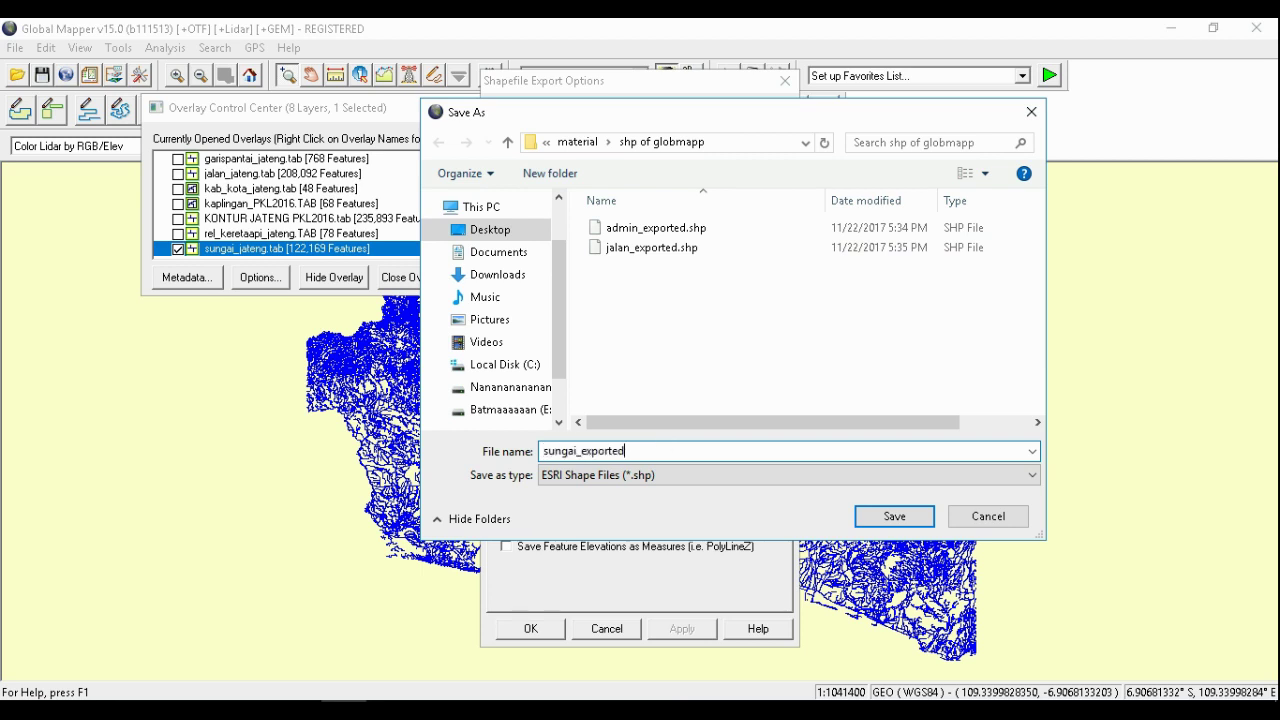
pyautogui.click(866, 516)
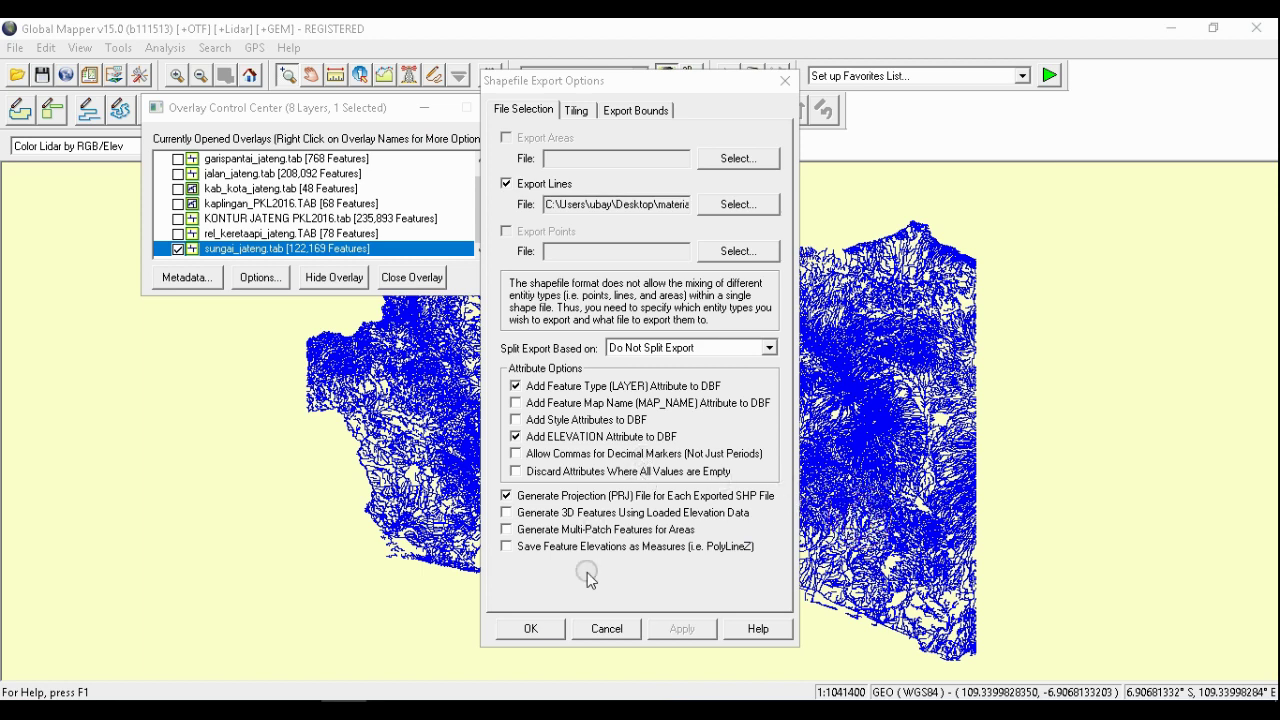
pyautogui.click(543, 628)
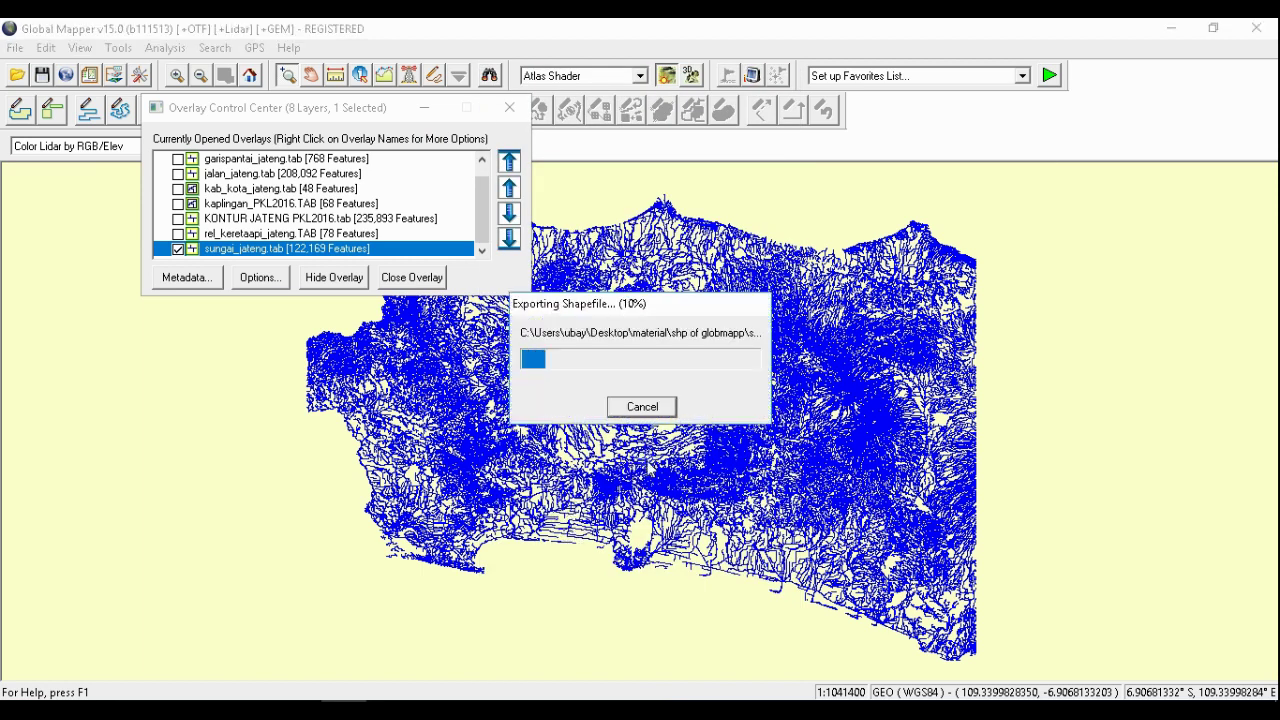
pyautogui.rightClick(1060, 698)
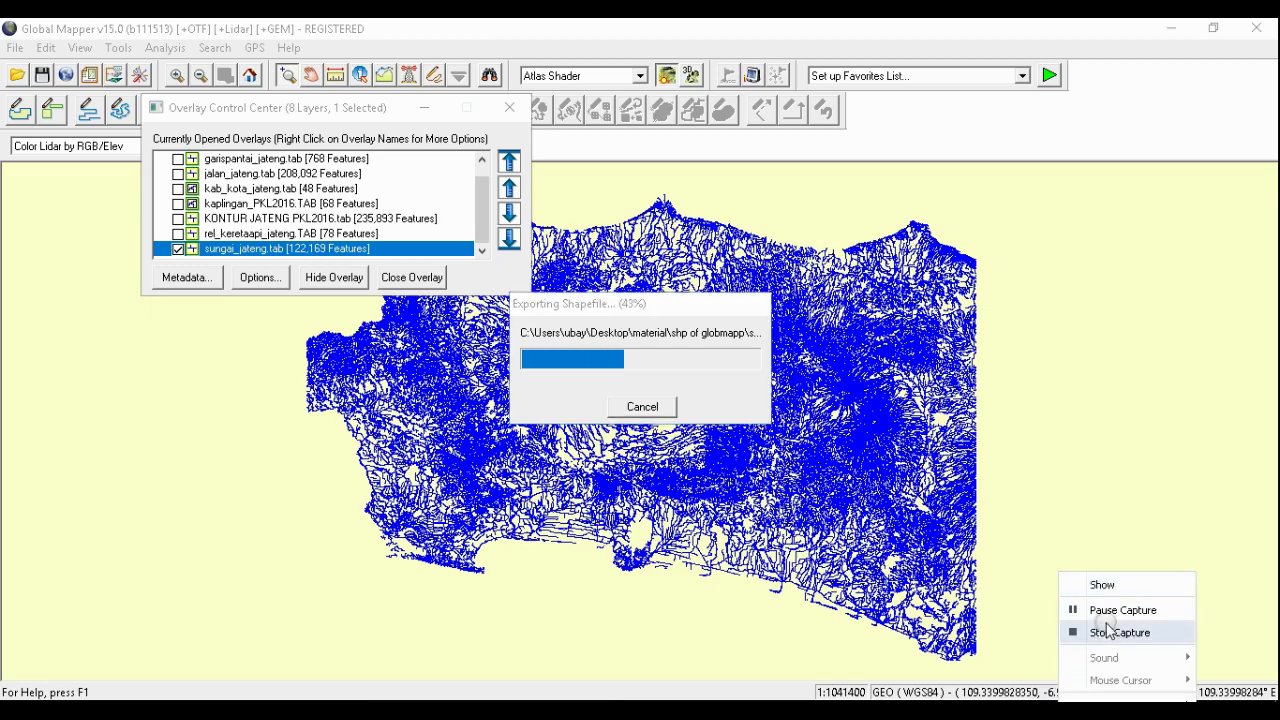
pyautogui.click(1103, 609)
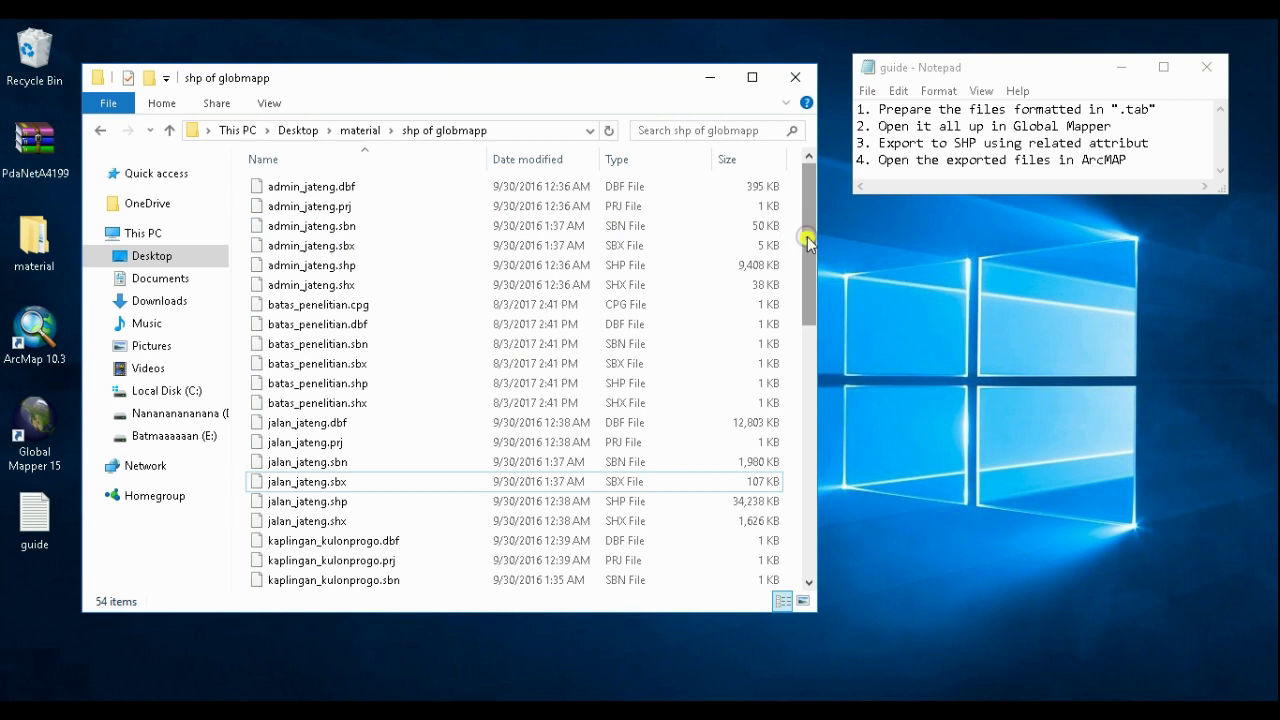
# Look through the "shp of globmapp" folder, checking the admin, batas_penelitian, jalan and kaplingan .shp files
pyautogui.moveTo(804, 231); pyautogui.dragTo(256, 226)
pyautogui.scroll(-11, 350, 417)
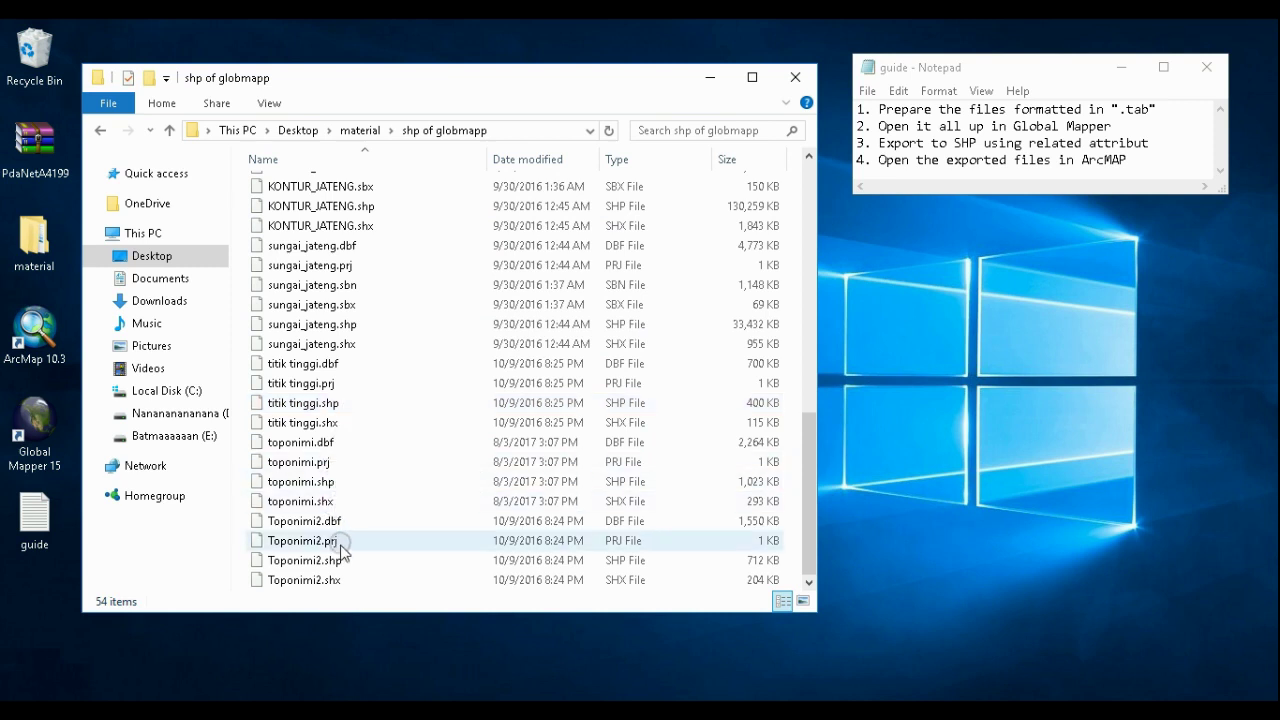
pyautogui.scroll(8, 337, 463)
pyautogui.scroll(3, 341, 500)
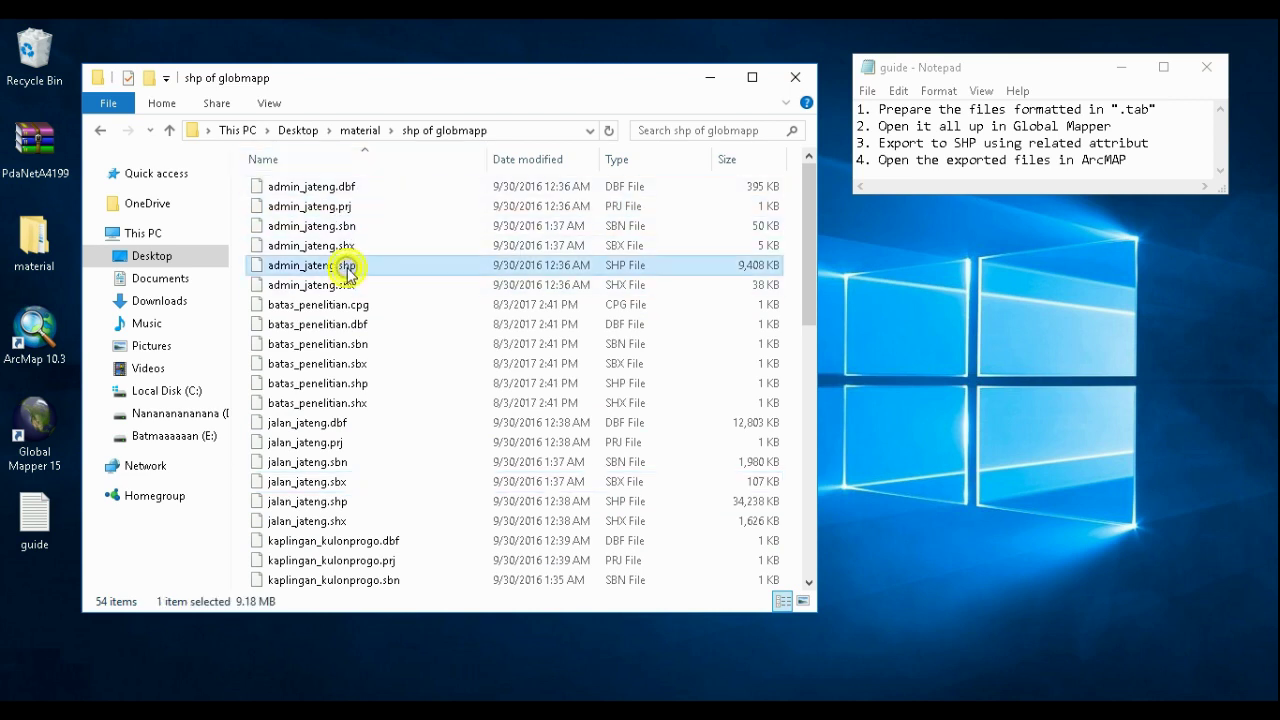
pyautogui.click(345, 383)
pyautogui.scroll(-2, 350, 480)
pyautogui.click(340, 391)
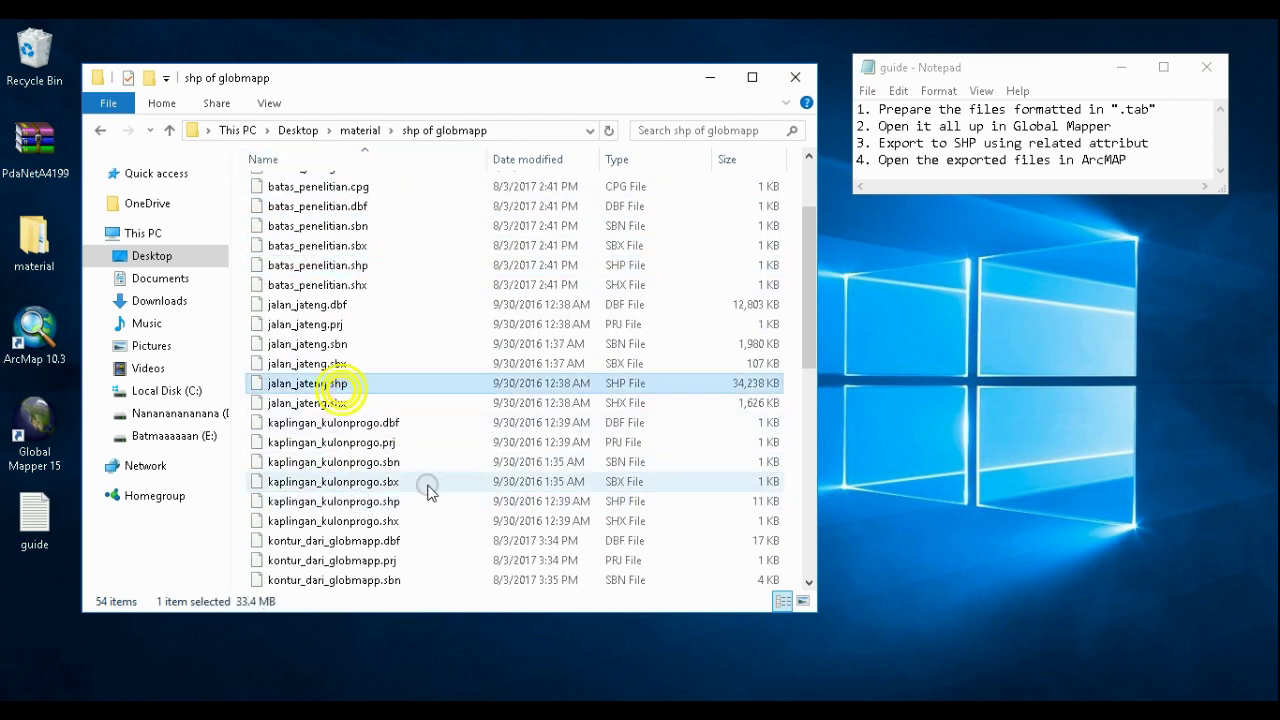
pyautogui.click(401, 495)
pyautogui.scroll(-3, 403, 492)
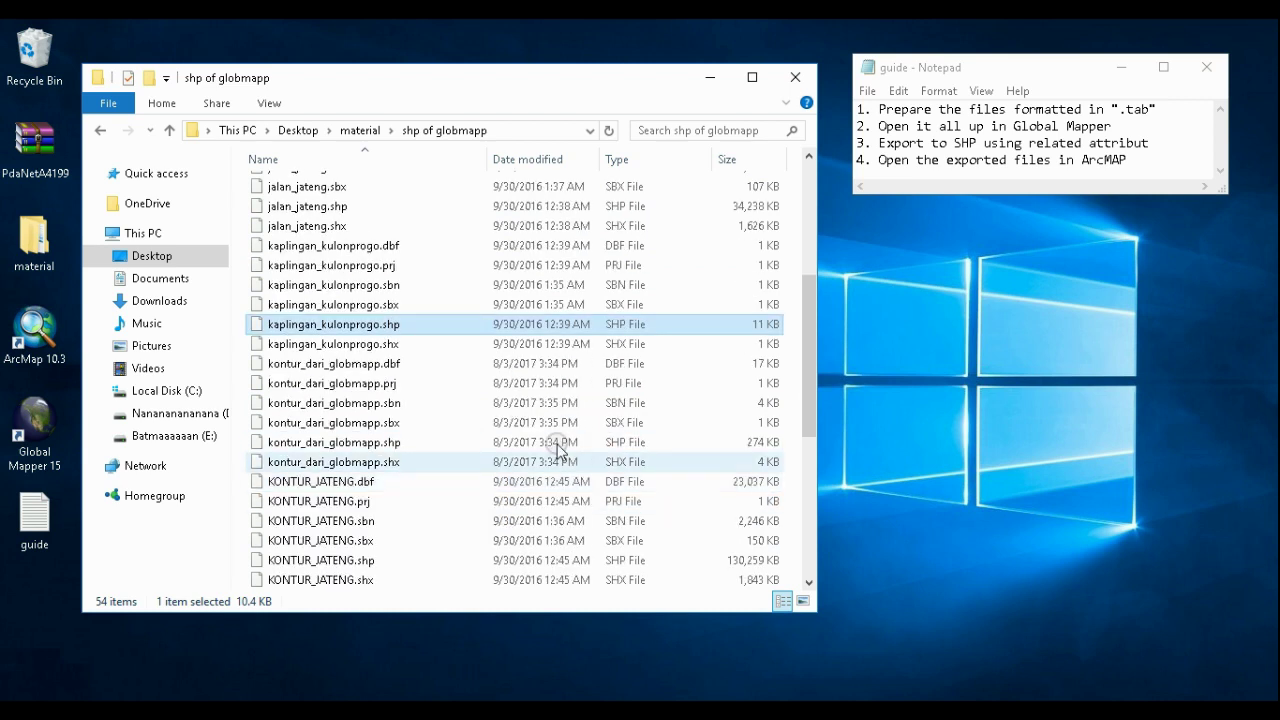
# Review the guide note's instructions up to "Open the exported files in ArcMAP", and return to the start of the folder's file list
pyautogui.click(895, 116)
pyautogui.moveTo(884, 110); pyautogui.dragTo(848, 128)
pyautogui.moveTo(1166, 143); pyautogui.dragTo(846, 145)
pyautogui.moveTo(1140, 160); pyautogui.dragTo(852, 160)
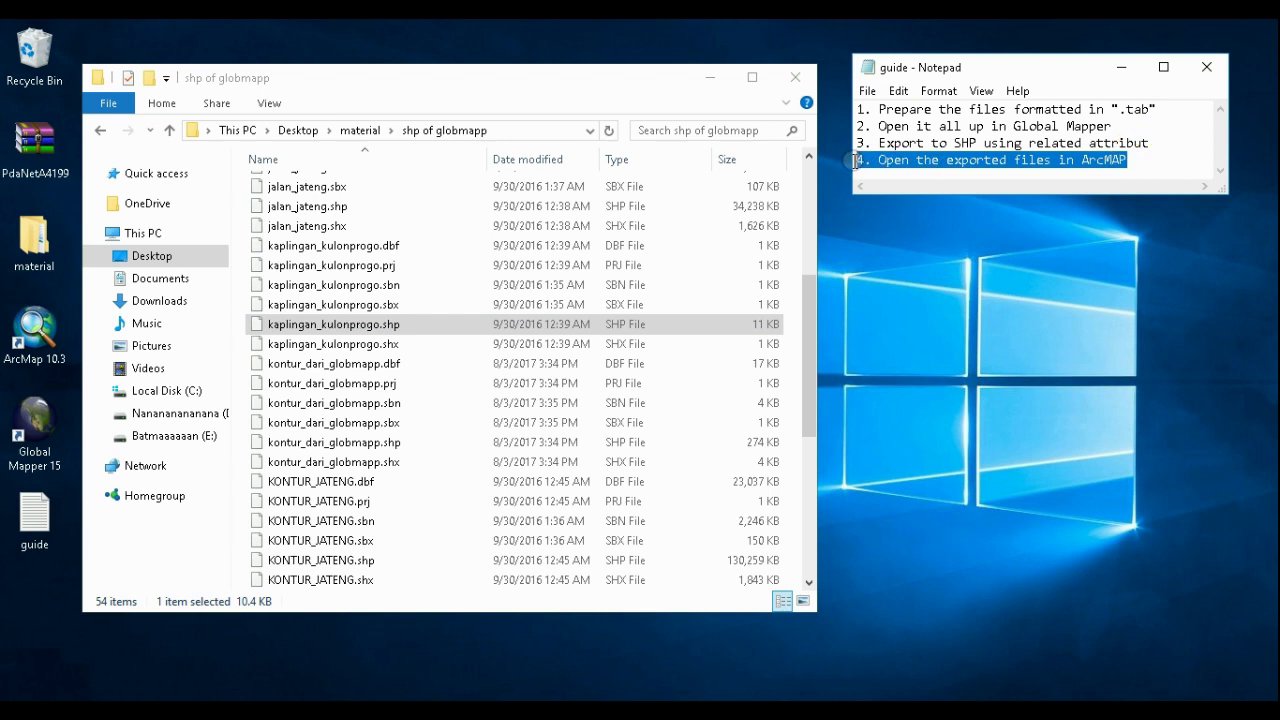
pyautogui.click(792, 326)
pyautogui.scroll(5, 800, 320)
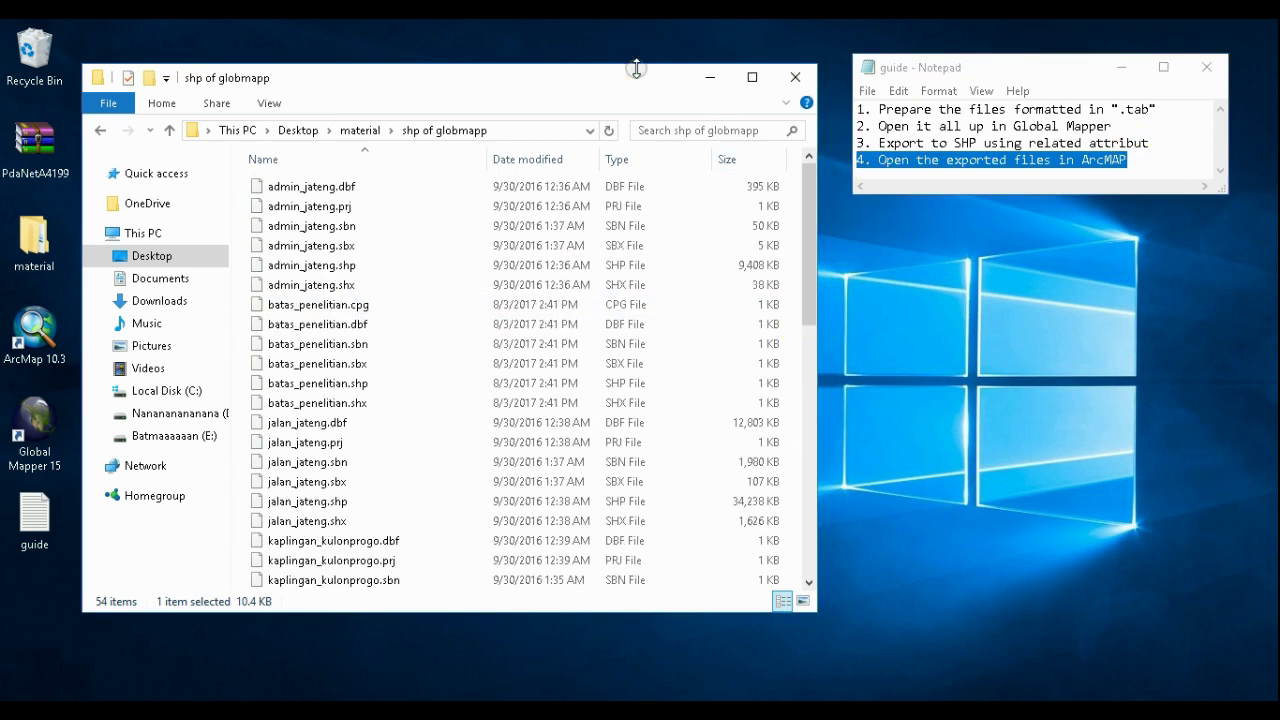
# Launch ArcMap 10.3 from the desktop, rearranging the "shp of globmapp" folder and guide note windows so both stay readable
pyautogui.doubleClick(43, 336)
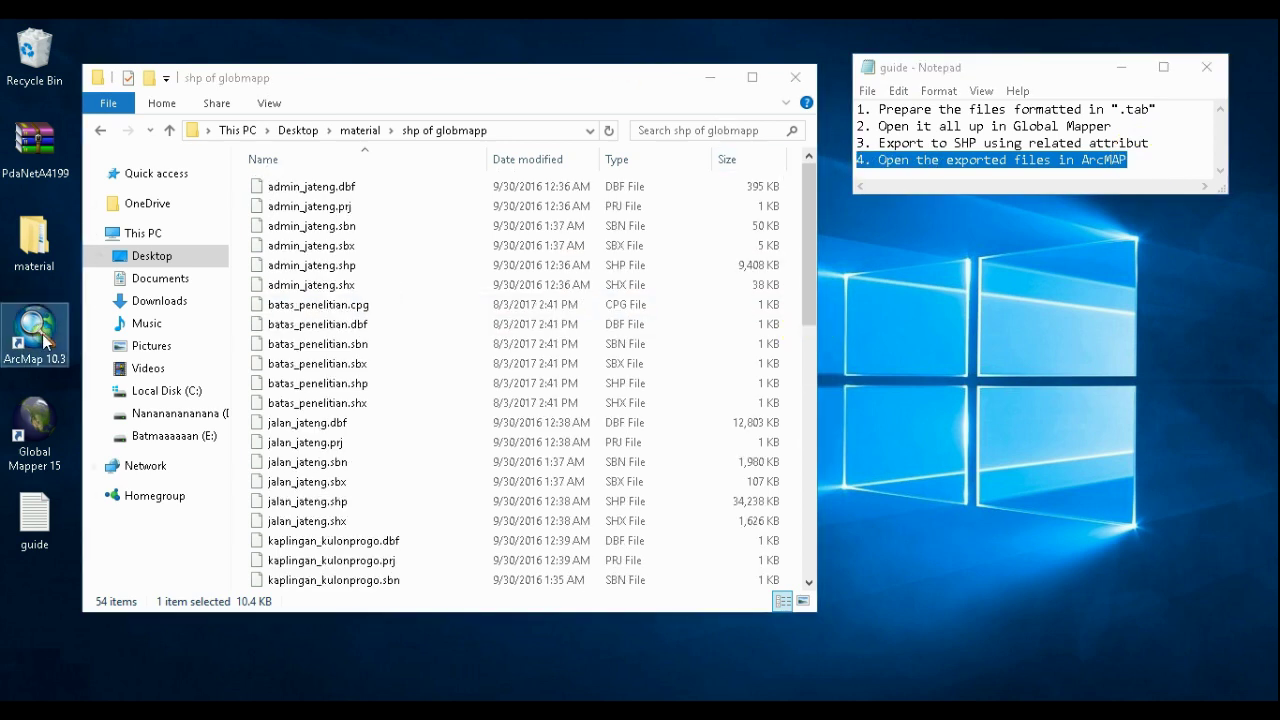
pyautogui.moveTo(459, 76); pyautogui.dragTo(917, 140)
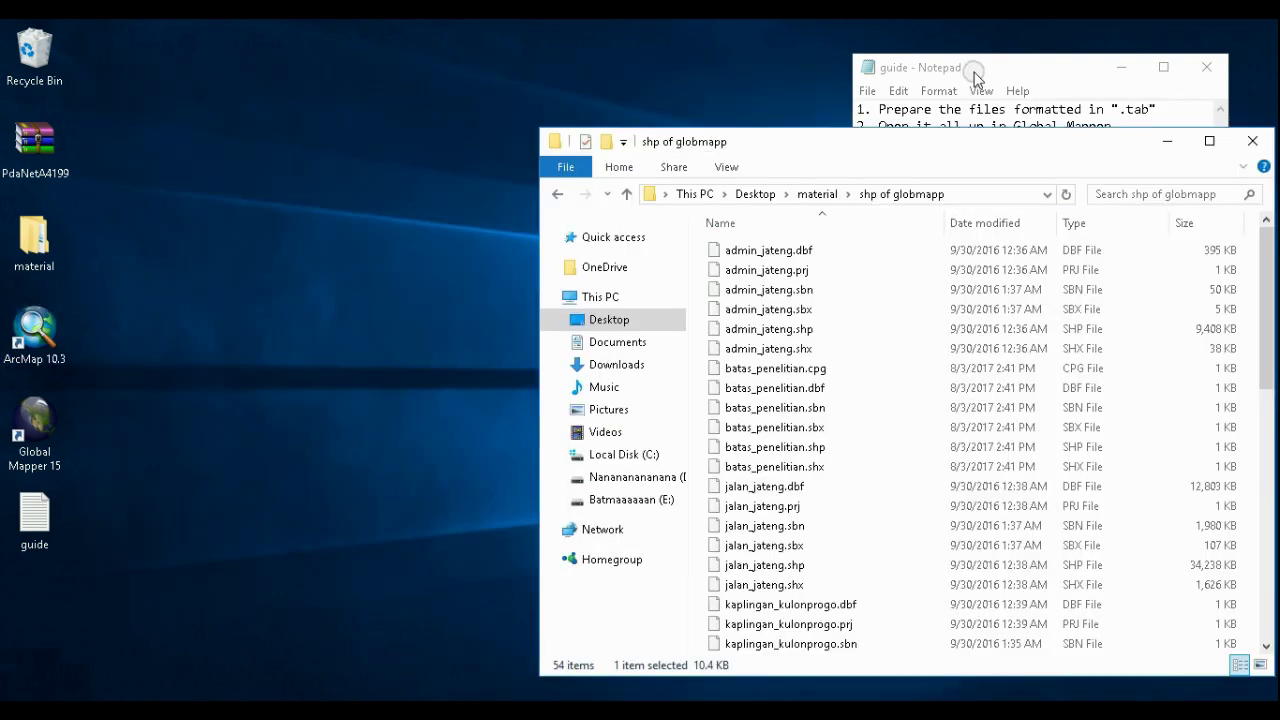
pyautogui.moveTo(1054, 73); pyautogui.dragTo(1071, 39)
pyautogui.click(799, 156)
pyautogui.moveTo(817, 131); pyautogui.dragTo(816, 183)
pyautogui.moveTo(766, 632); pyautogui.dragTo(766, 692)
pyautogui.doubleClick(62, 330)
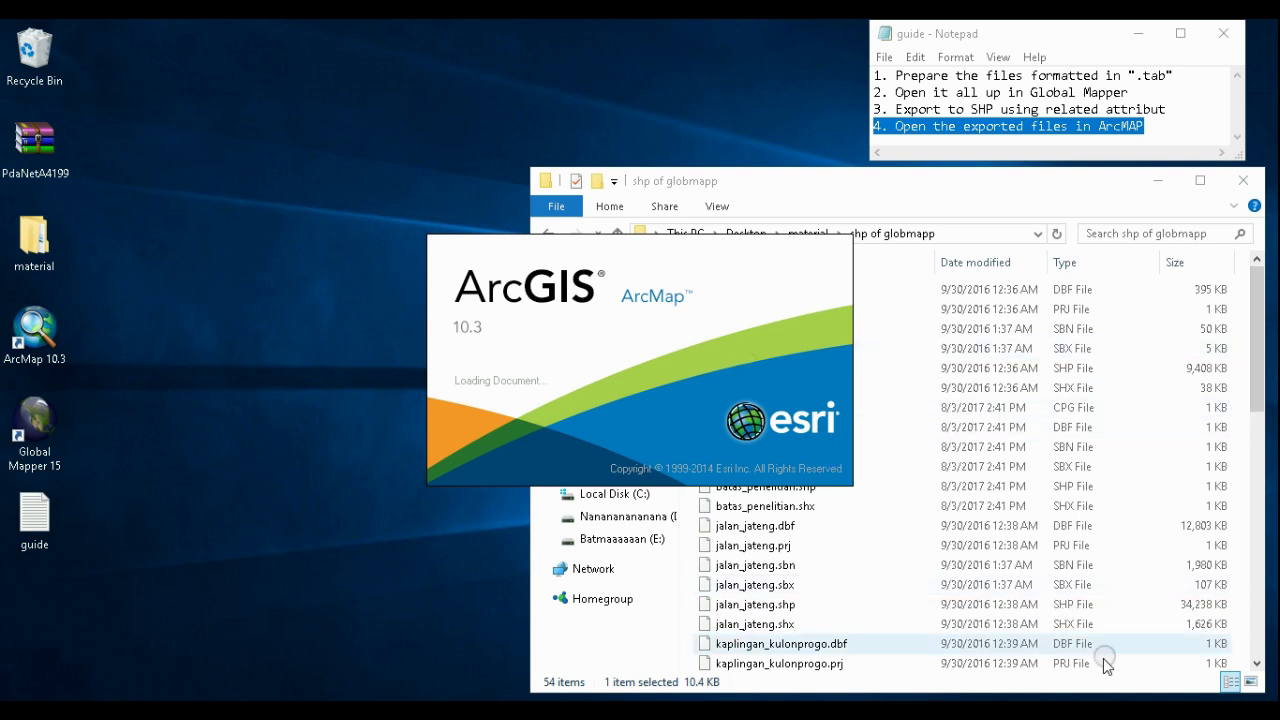
pyautogui.rightClick(1075, 700)
pyautogui.click(1115, 620)
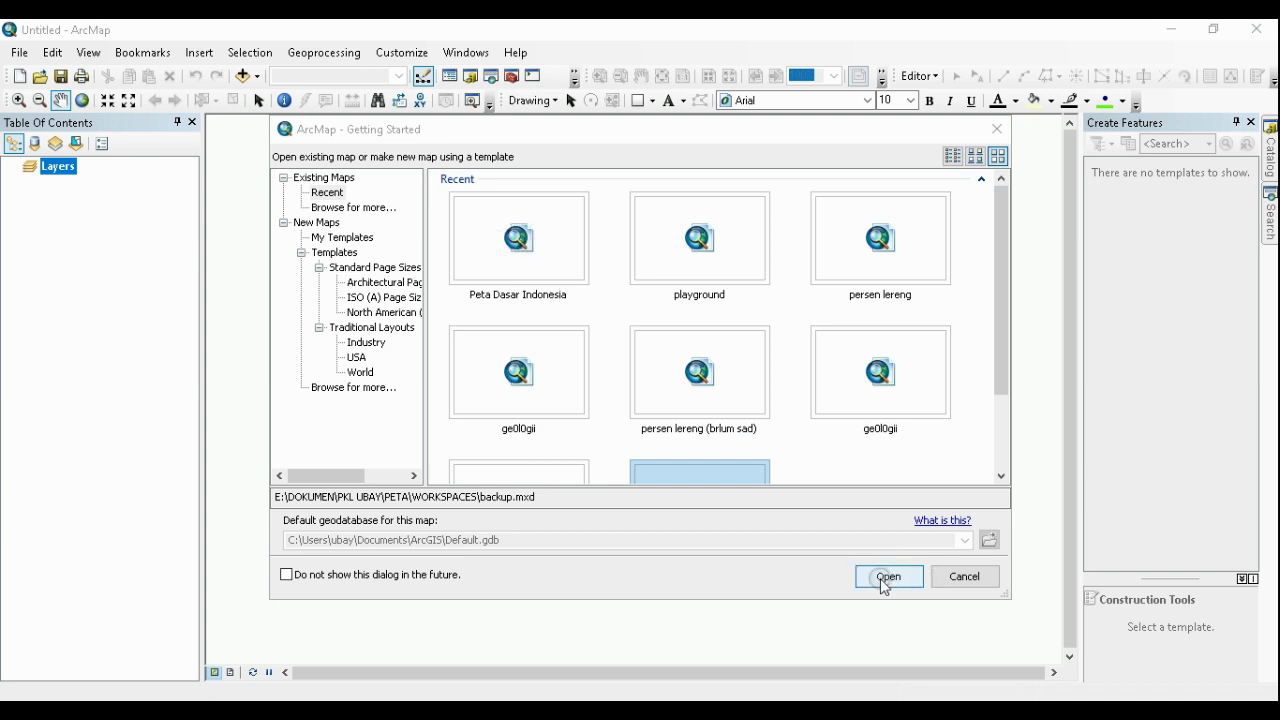
# Dismiss ArcMap's Getting Started dialog without opening an existing map, keeping the blank untitled map
pyautogui.click(956, 578)
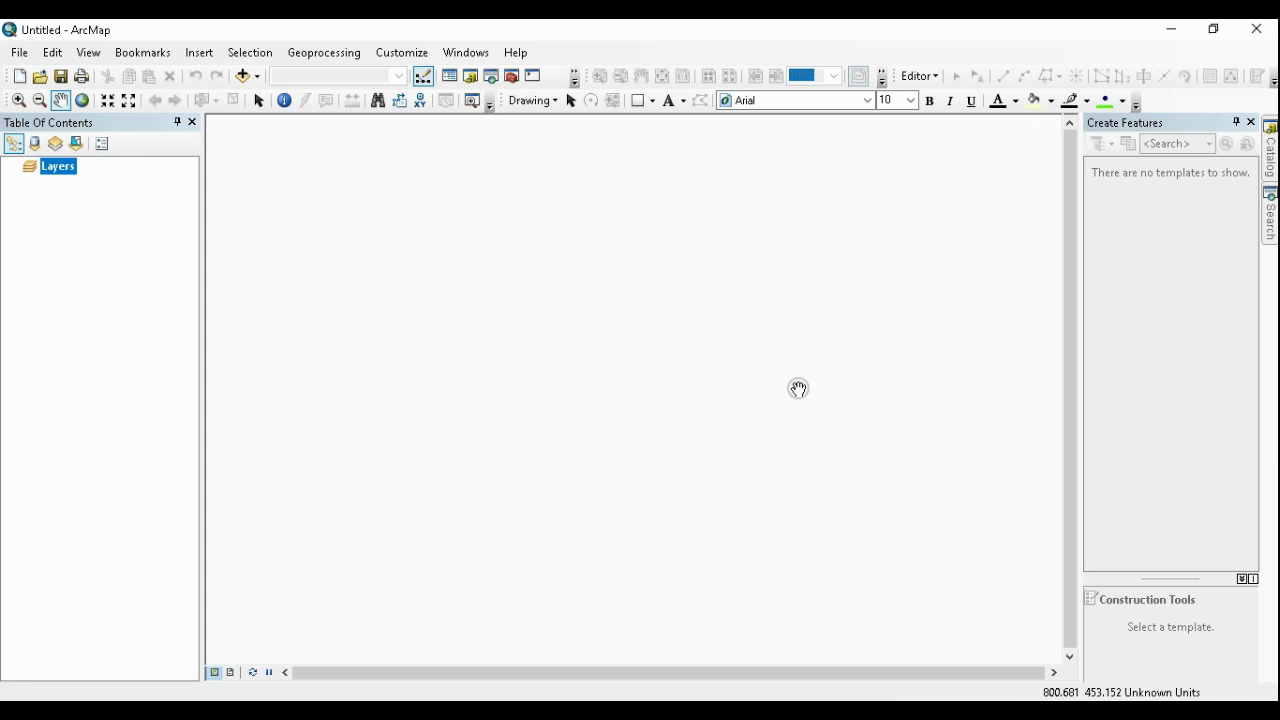
pyautogui.click(22, 50)
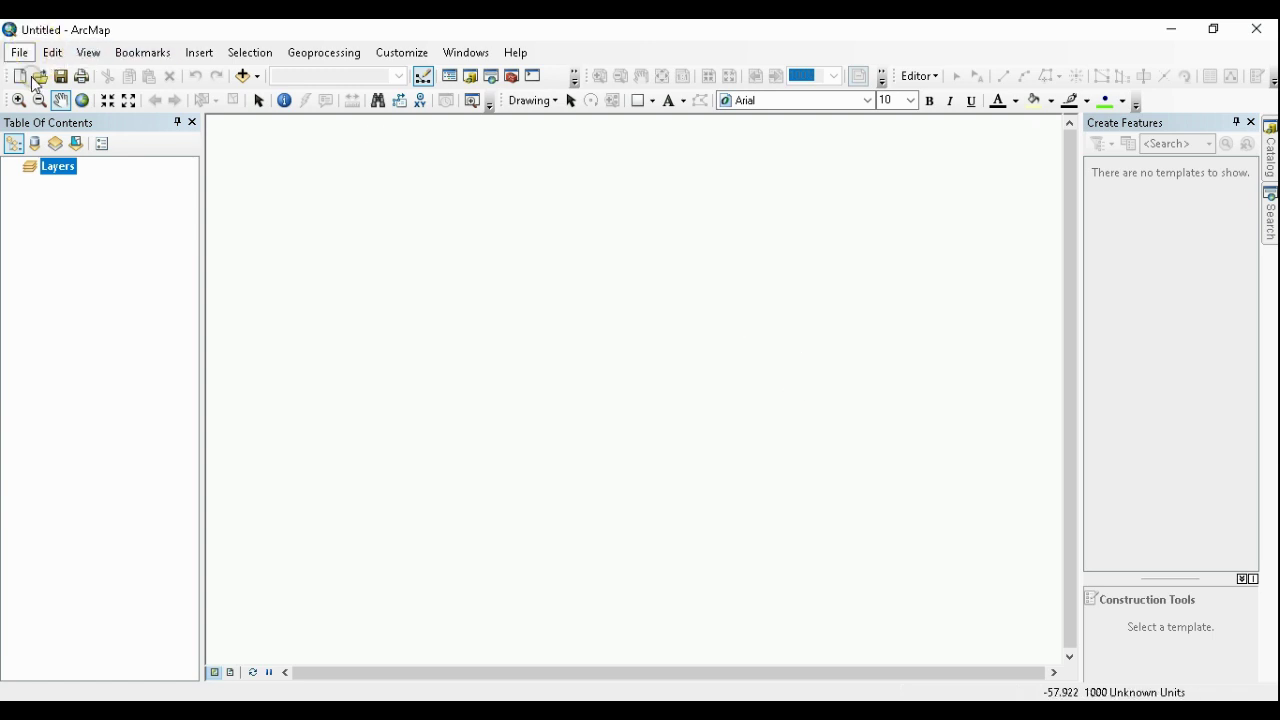
pyautogui.click(760, 238)
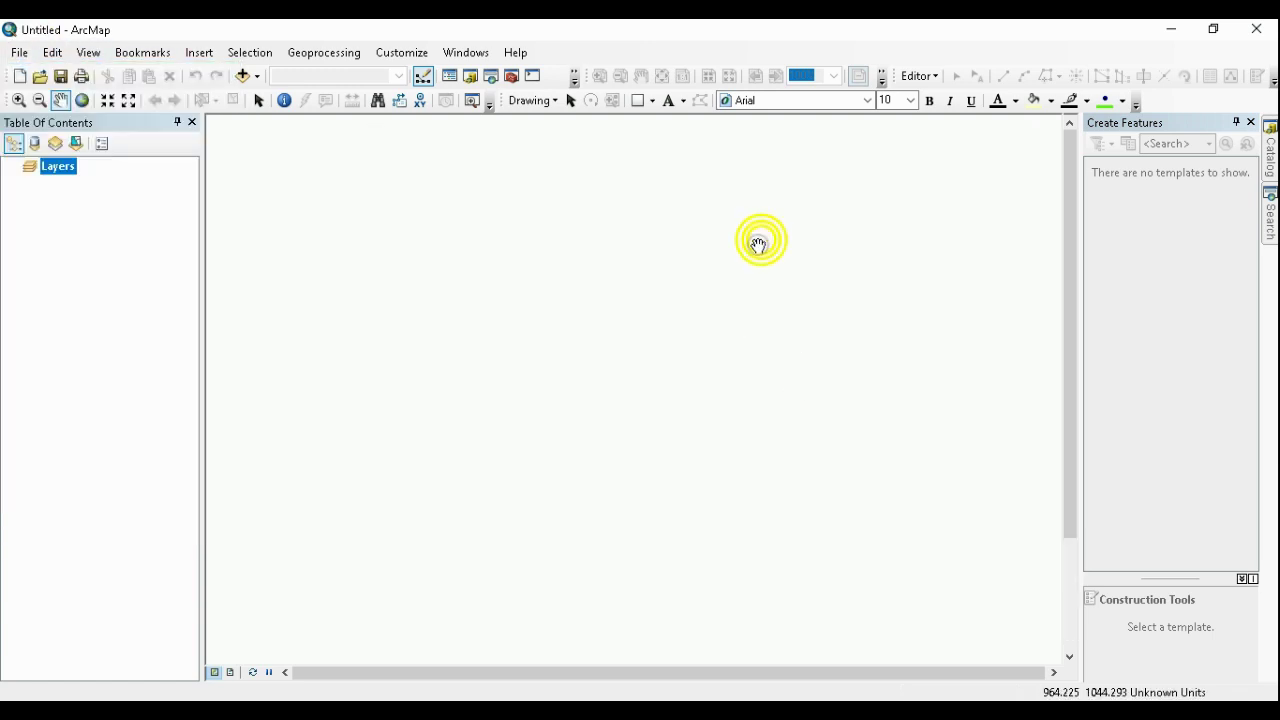
# Compare the blank map's Layout View and Data View by alternating between them, finishing in Layout View
pyautogui.click(234, 674)
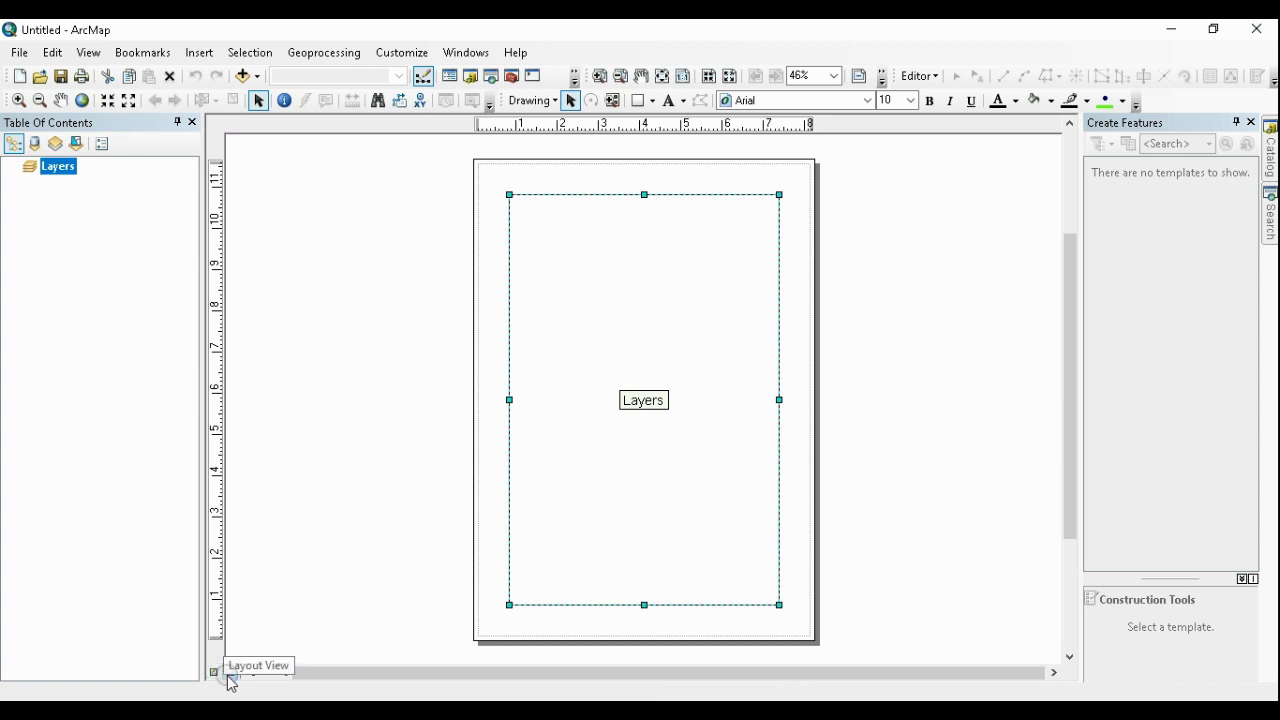
pyautogui.click(216, 673)
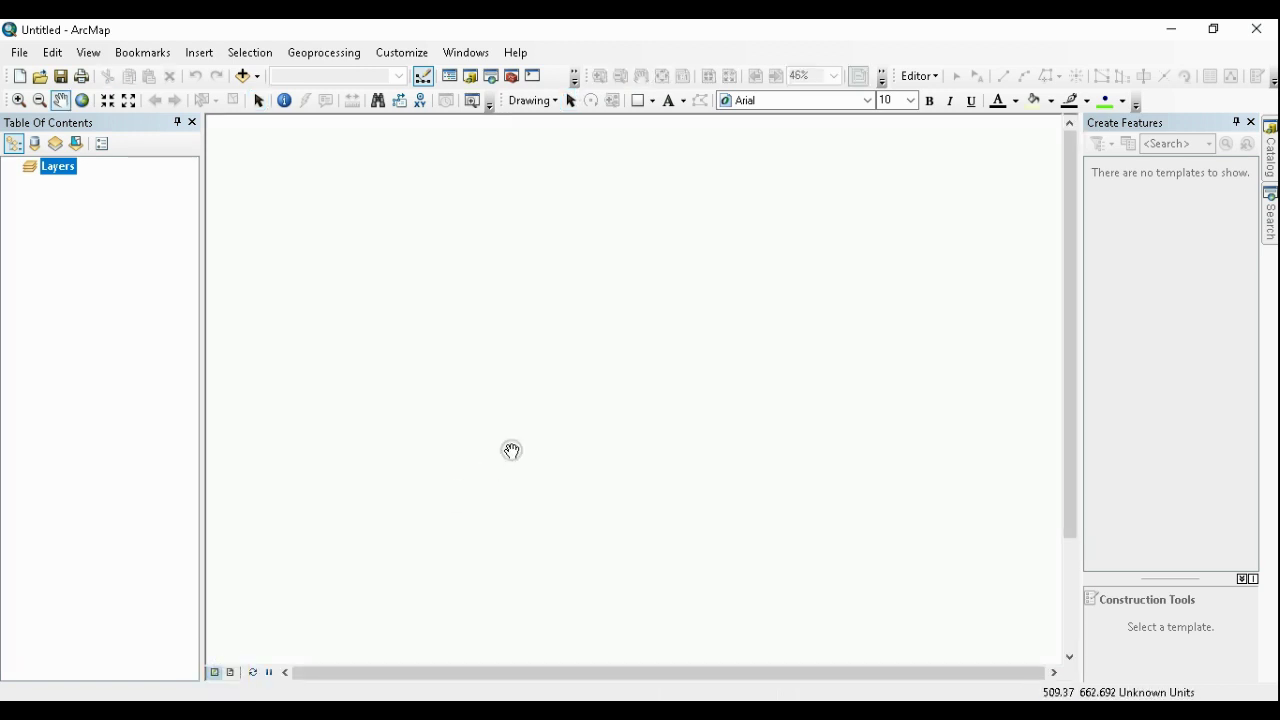
pyautogui.click(234, 674)
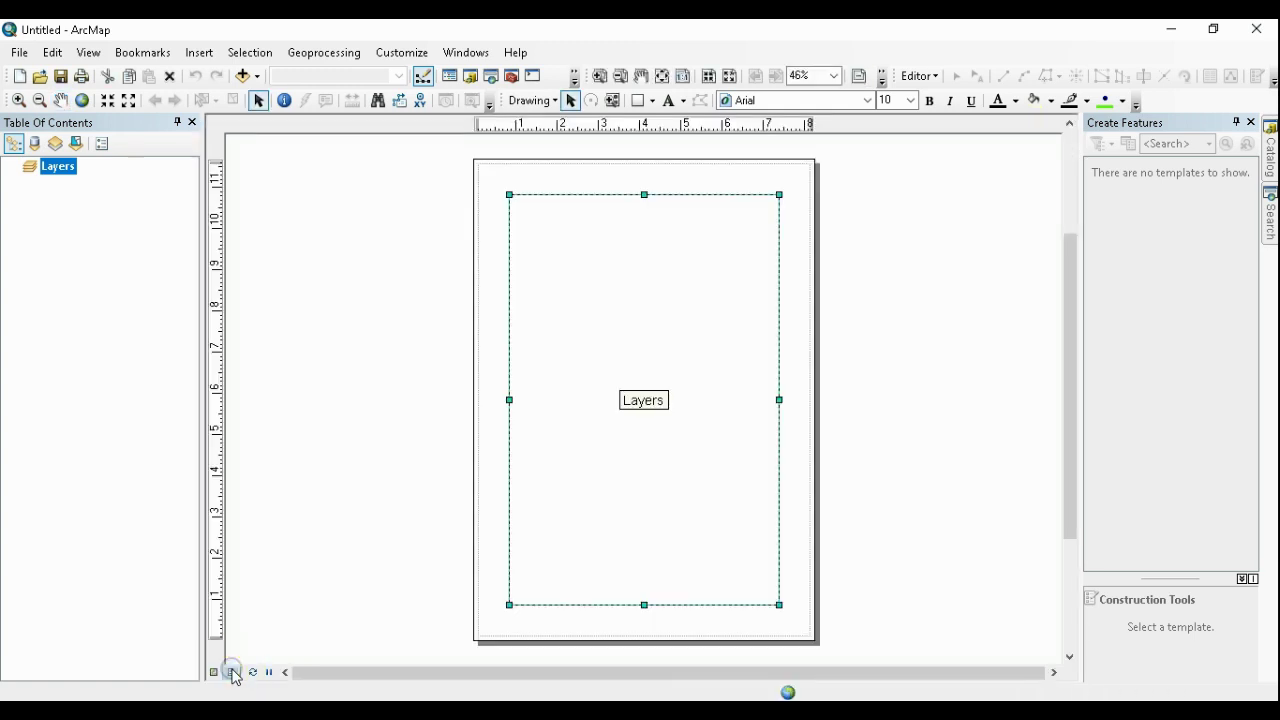
pyautogui.click(217, 675)
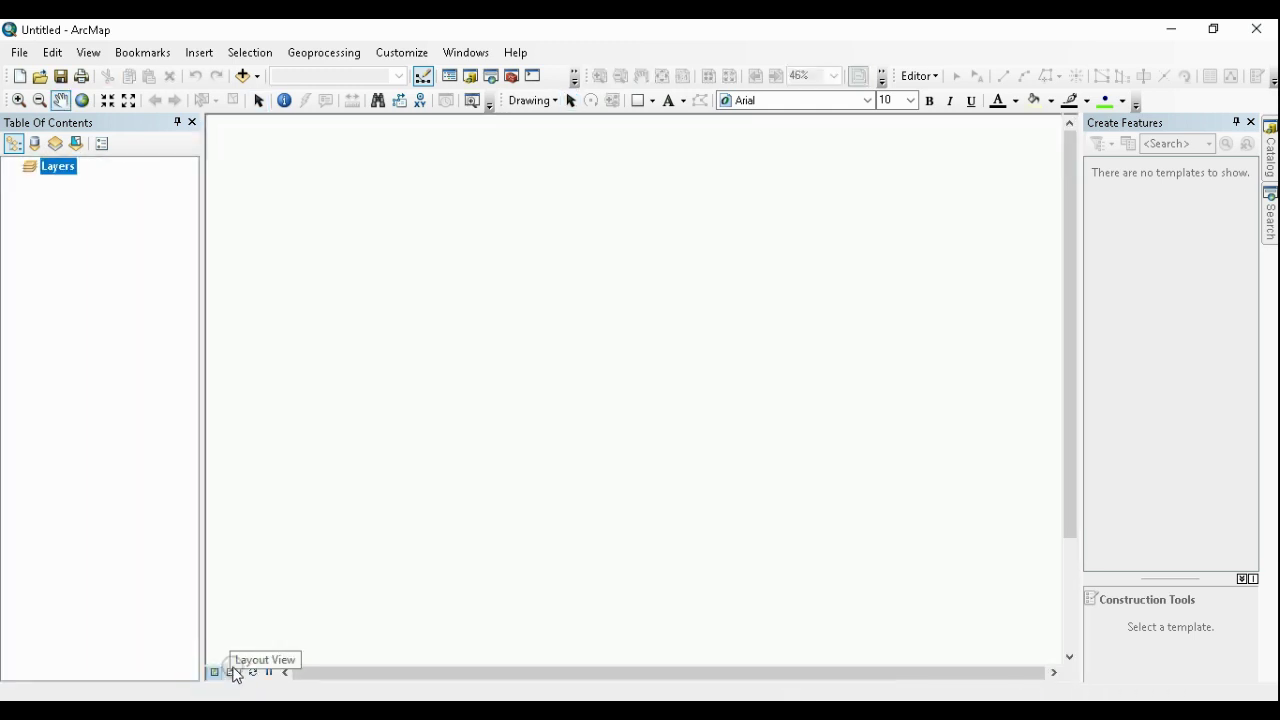
pyautogui.click(235, 674)
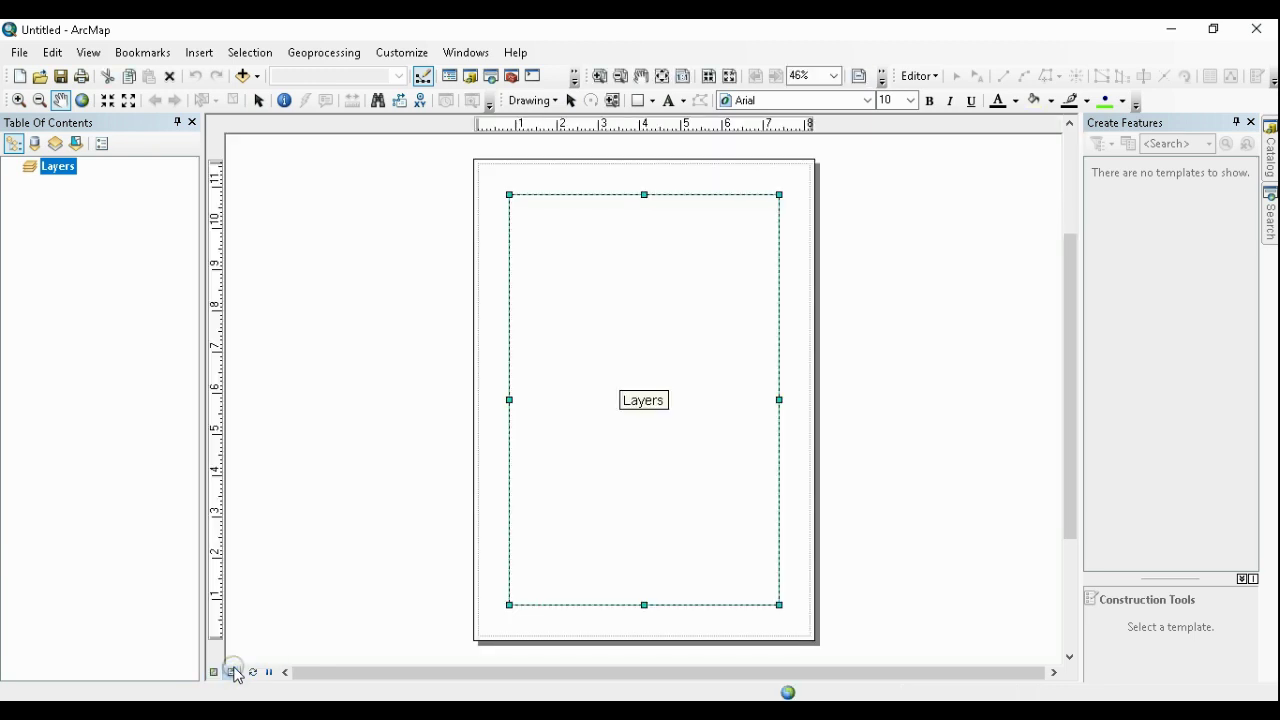
# Shrink the Layers data frame in Layout View by raising its lower edge, so it fills only the upper third of the page
pyautogui.click(218, 674)
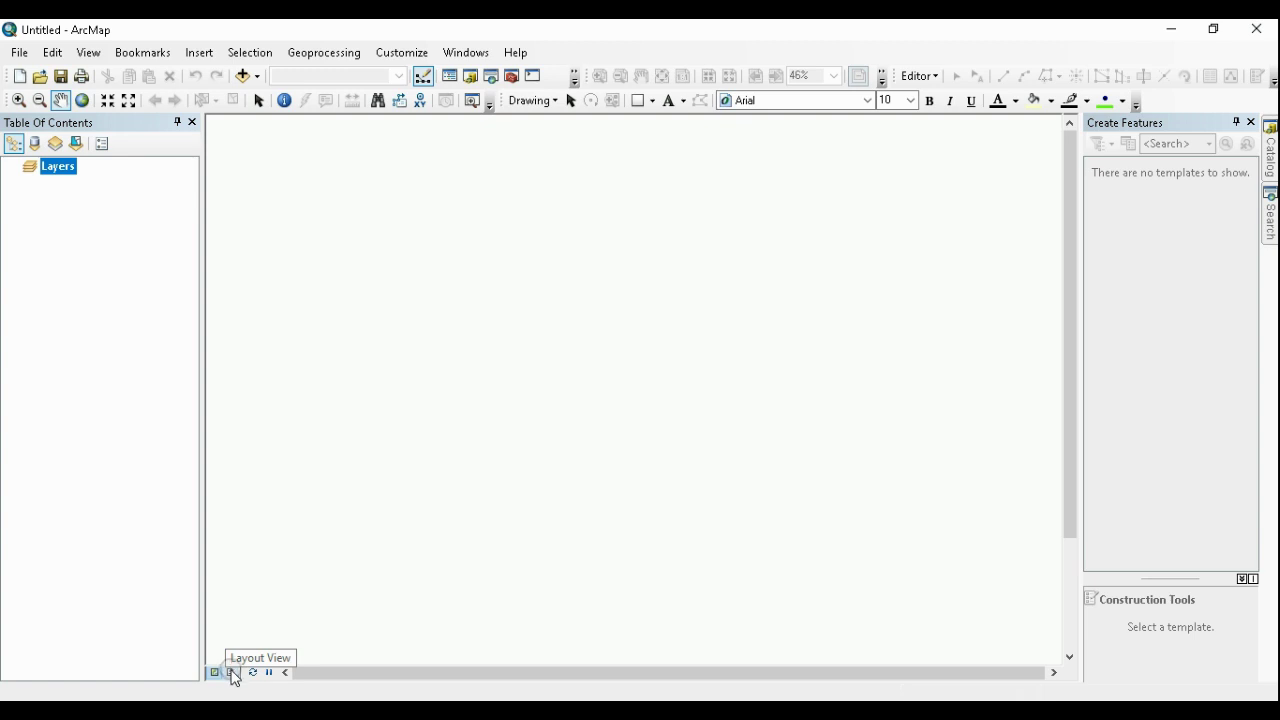
pyautogui.click(233, 675)
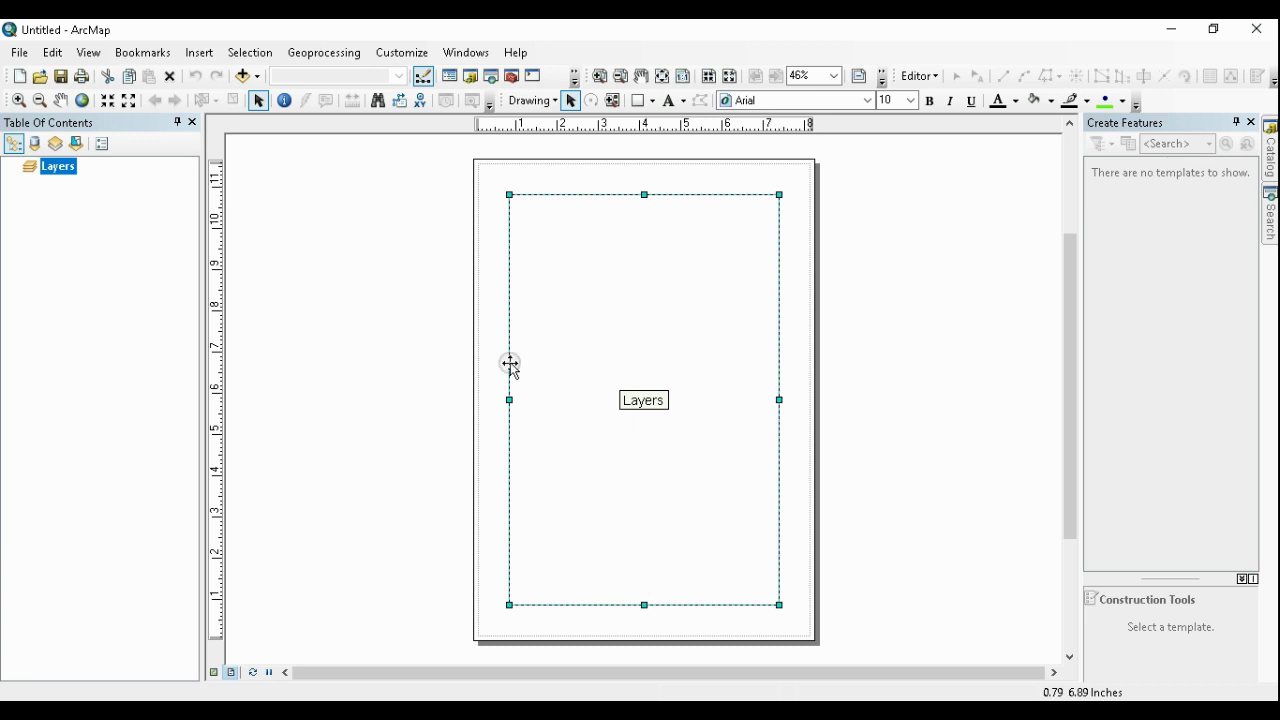
pyautogui.moveTo(645, 605); pyautogui.dragTo(642, 335)
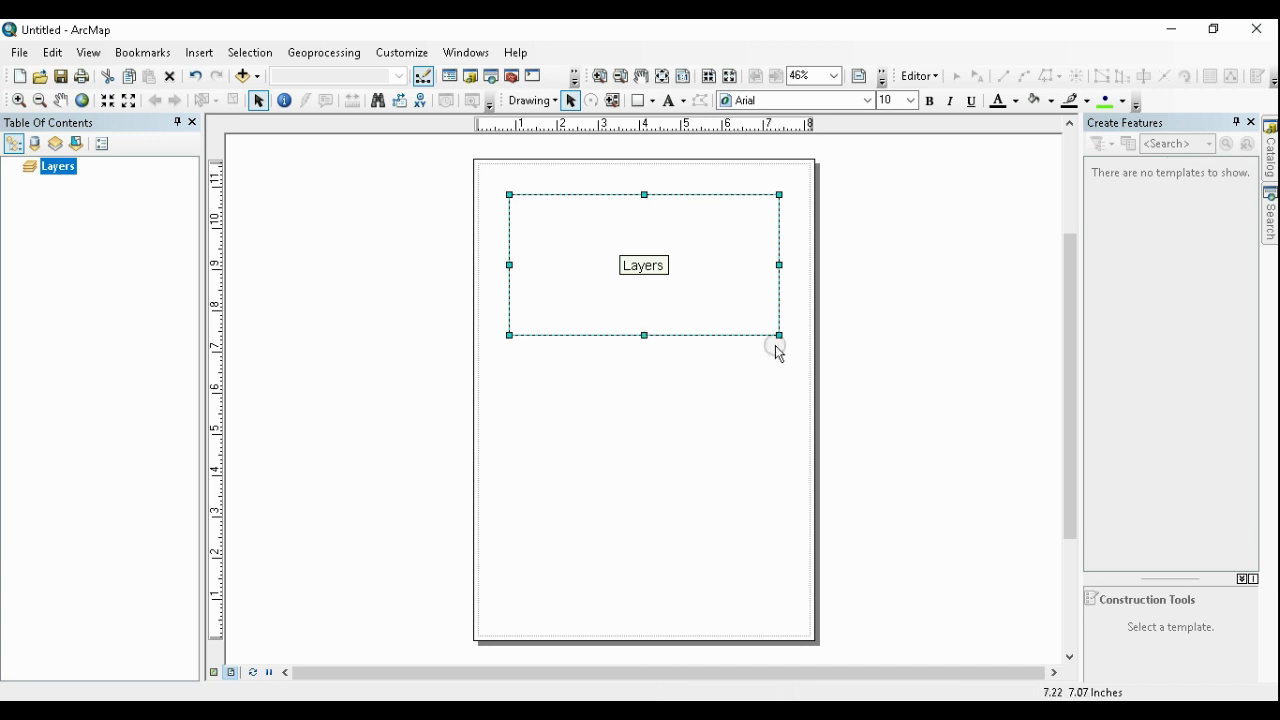
# Compare the map's Data View with the resized frame's Layout View, finishing in Layout View
pyautogui.click(214, 673)
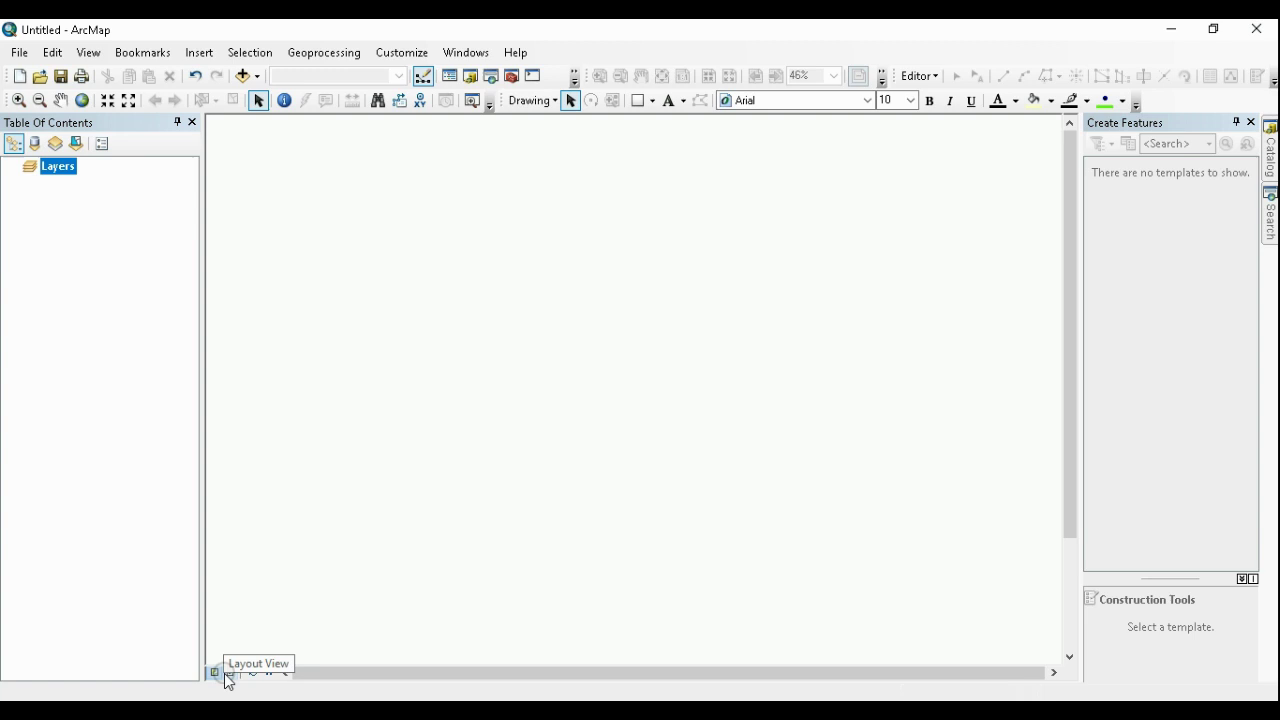
pyautogui.click(229, 675)
pyautogui.click(215, 675)
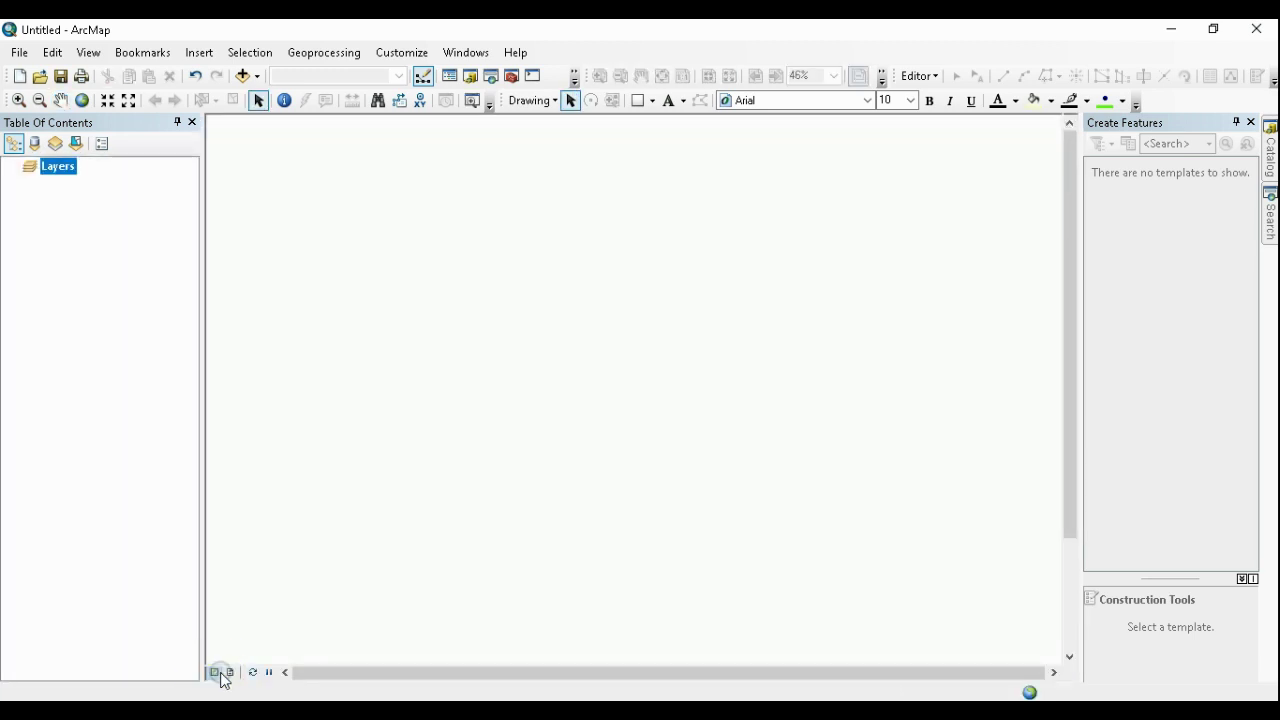
pyautogui.click(230, 675)
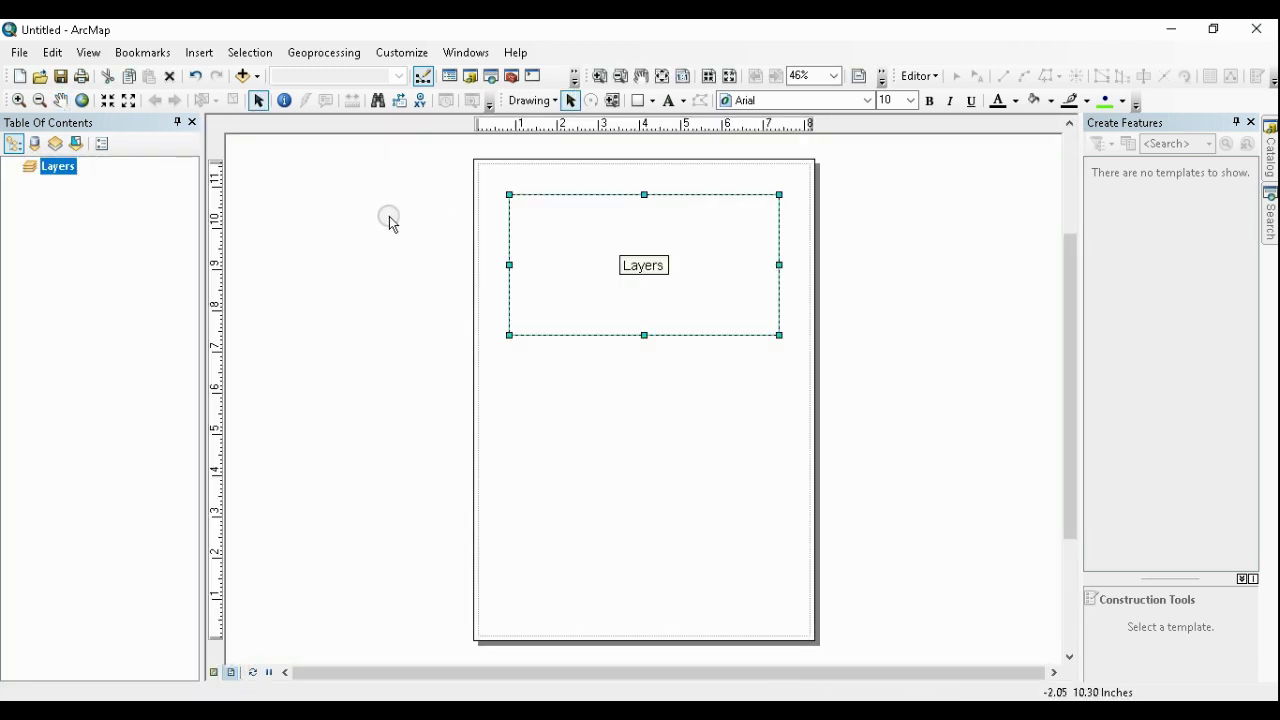
pyautogui.click(22, 52)
pyautogui.click(22, 52)
pyautogui.click(688, 408)
pyautogui.click(640, 266)
pyautogui.click(586, 374)
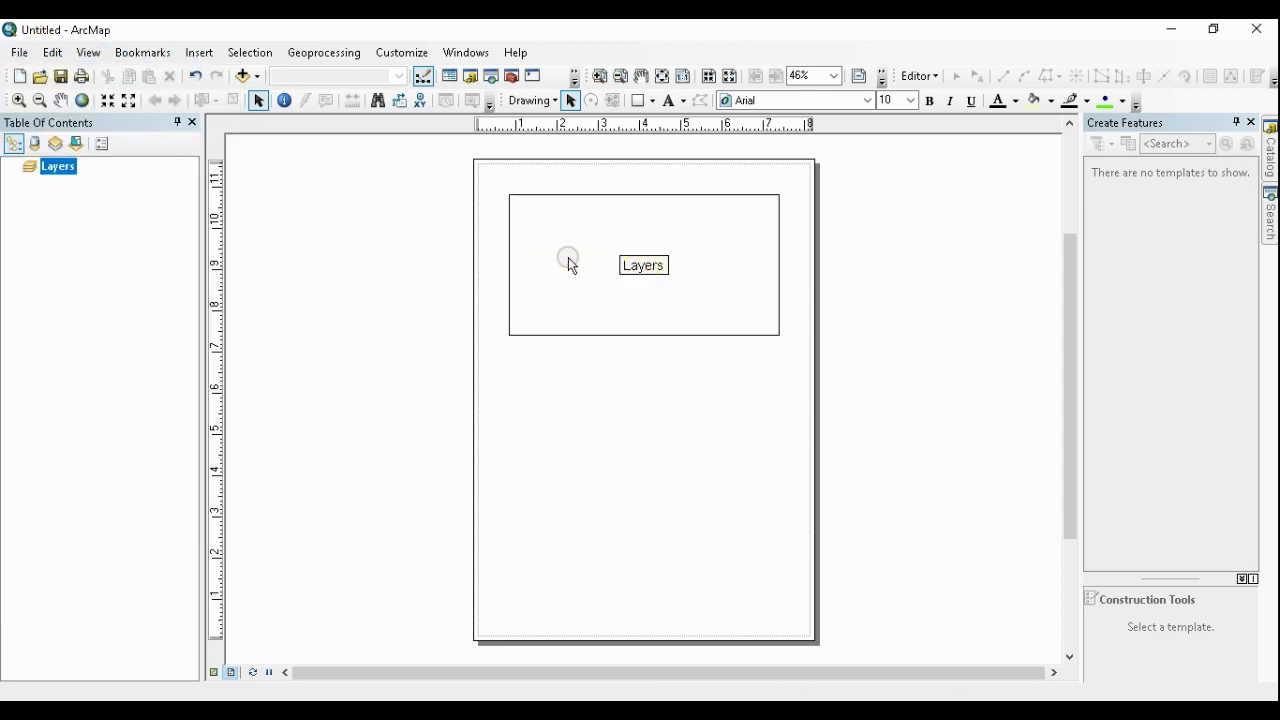
pyautogui.click(586, 289)
pyautogui.click(644, 218)
pyautogui.click(668, 192)
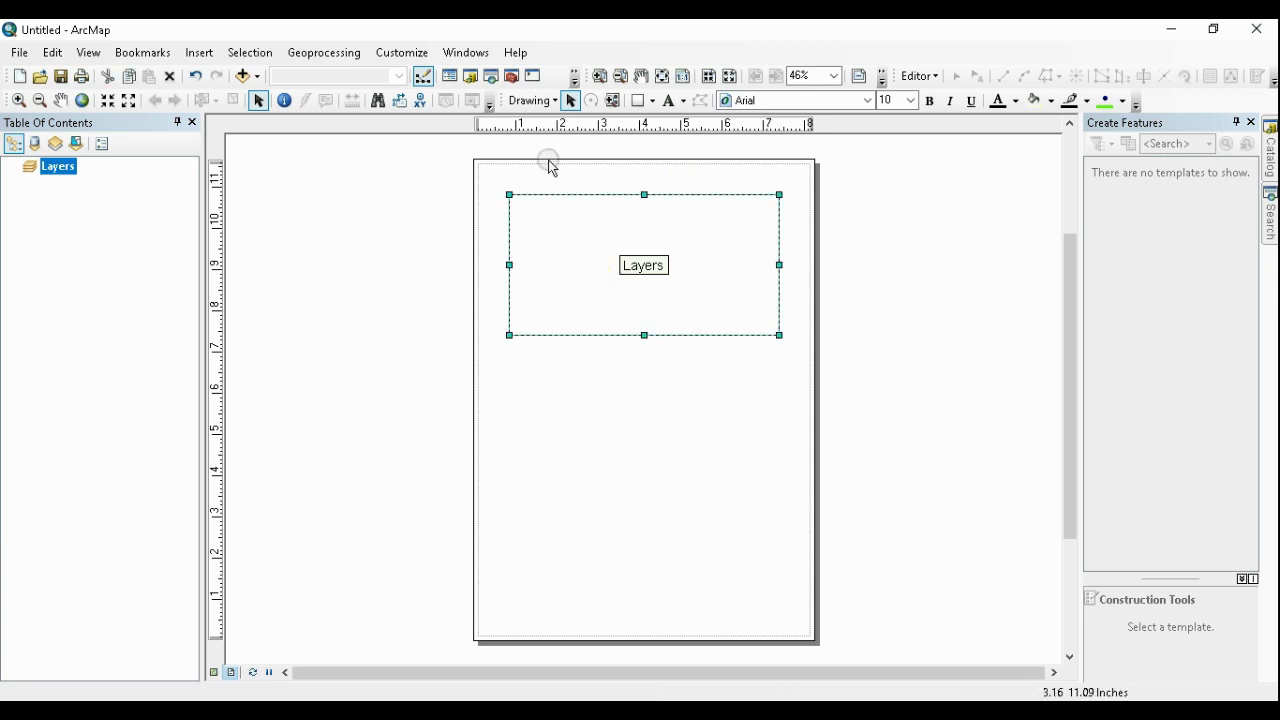
# Insert a second data frame and place it directly below the Layers frame, resized to match that frame's width
pyautogui.click(190, 57)
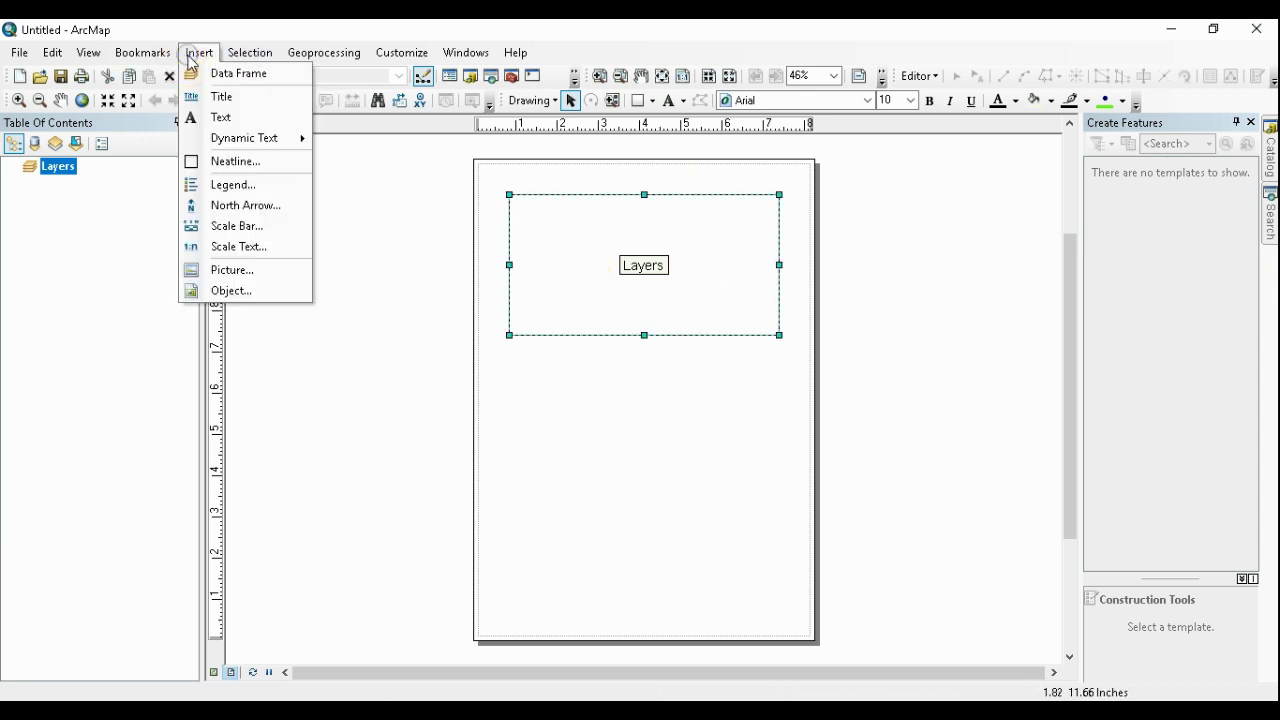
pyautogui.click(237, 75)
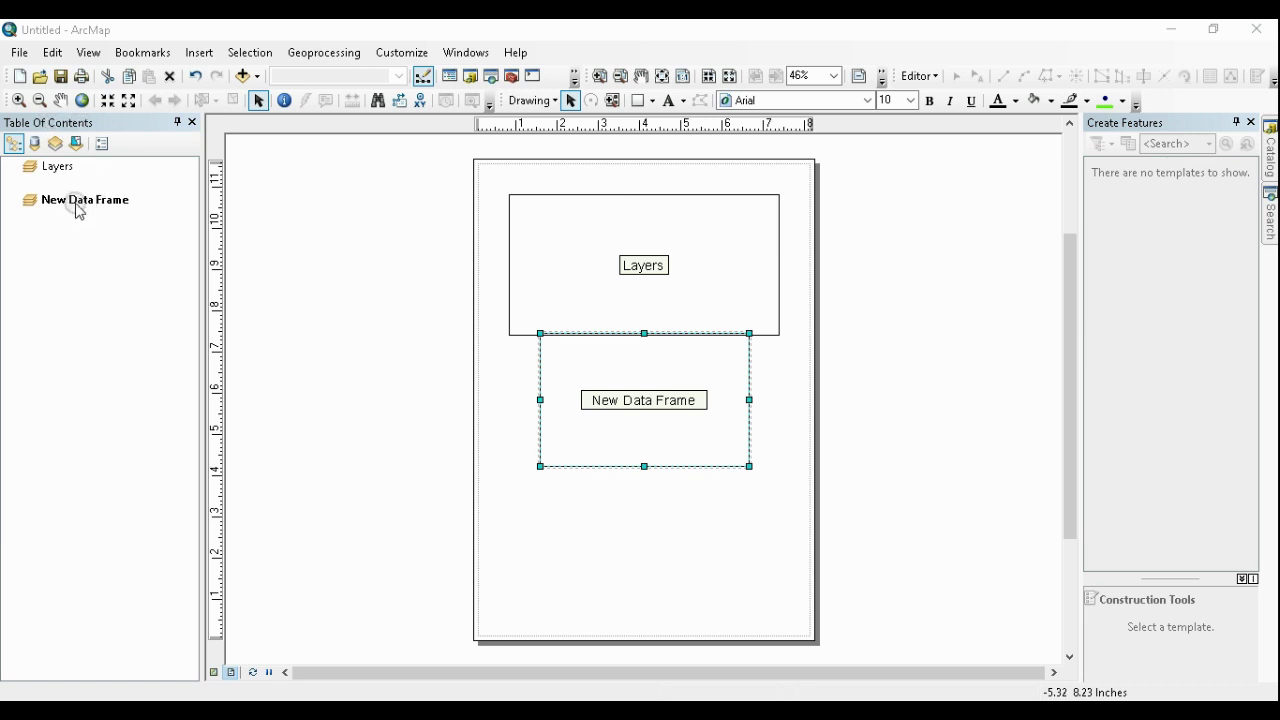
pyautogui.moveTo(628, 368); pyautogui.dragTo(597, 381)
pyautogui.moveTo(719, 479); pyautogui.dragTo(780, 513)
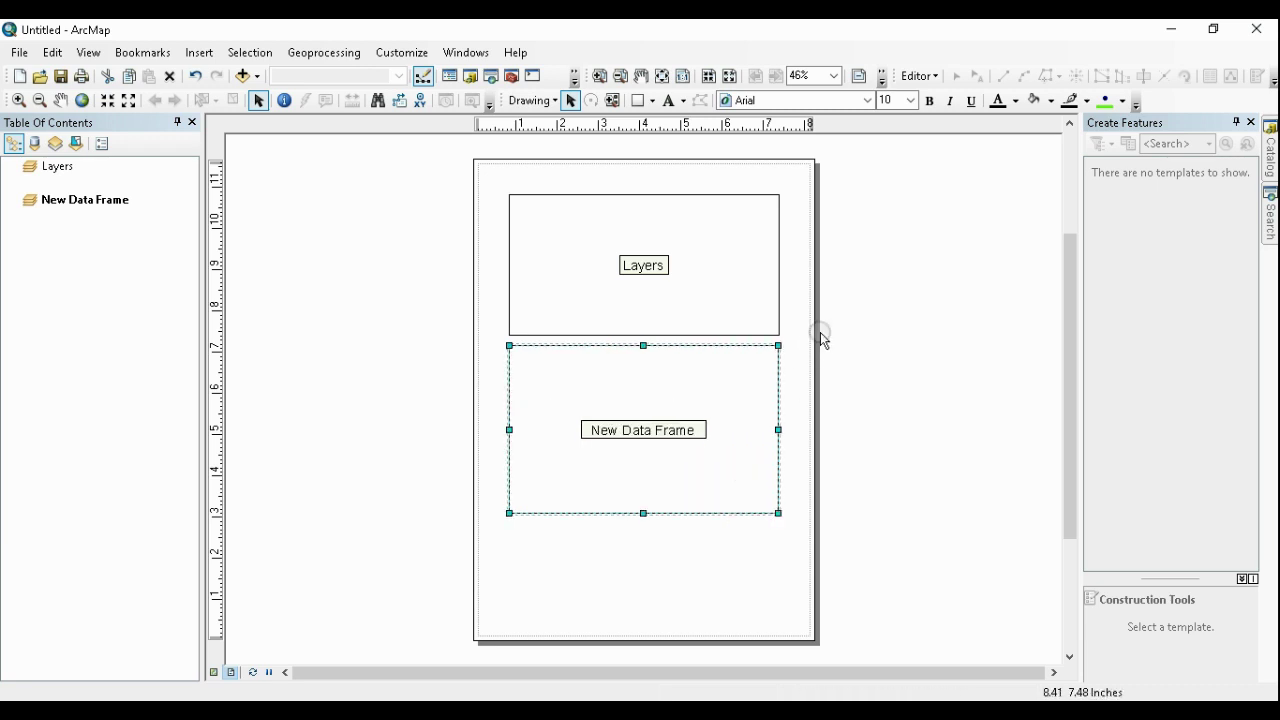
# Switch the active data frame back and forth between New Data Frame and Layers on the layout page, finishing on Layers
pyautogui.click(710, 322)
pyautogui.click(690, 395)
pyautogui.click(695, 304)
pyautogui.click(686, 366)
pyautogui.click(689, 313)
pyautogui.click(699, 356)
pyautogui.click(700, 294)
pyautogui.click(694, 391)
pyautogui.click(666, 313)
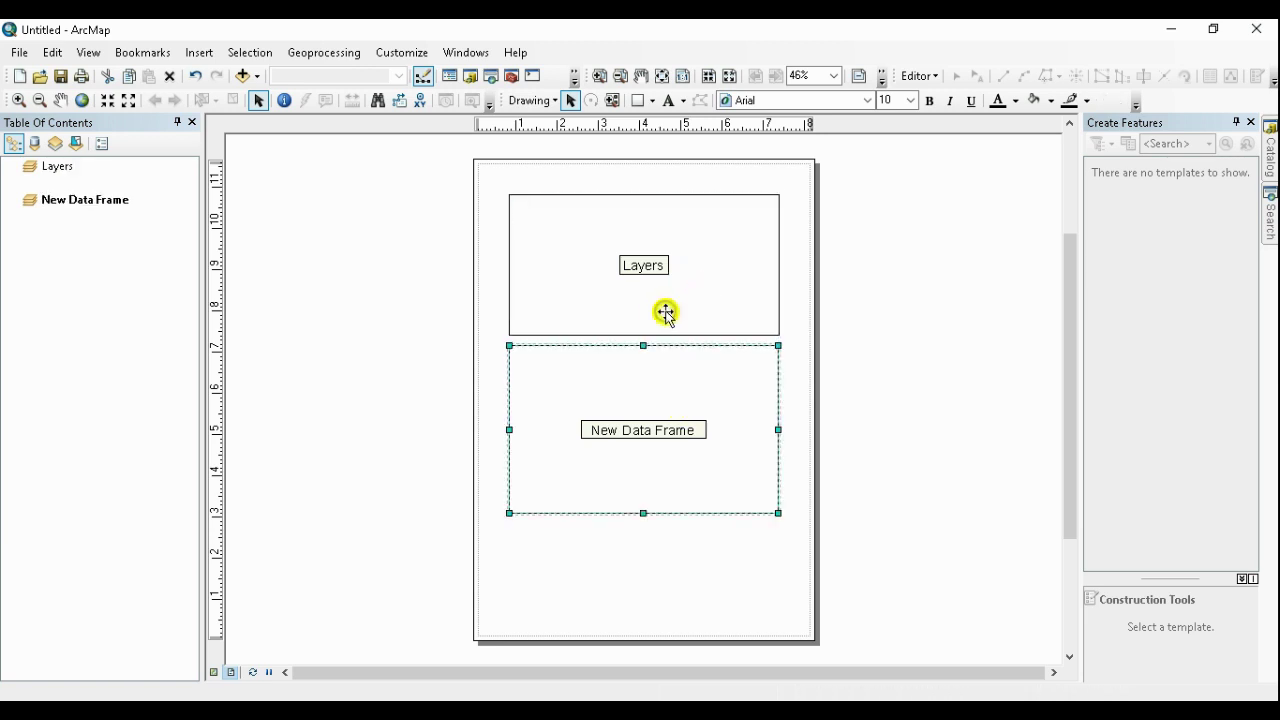
pyautogui.click(651, 366)
pyautogui.click(638, 322)
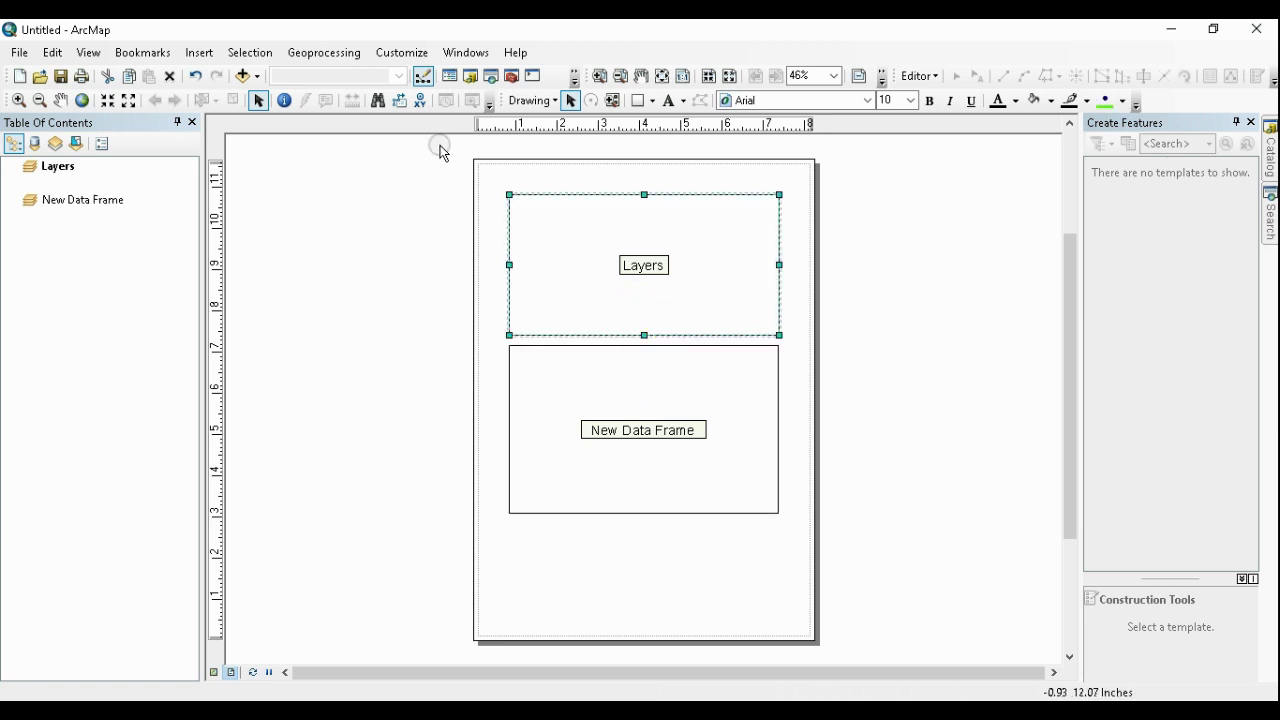
pyautogui.click(851, 577)
pyautogui.click(666, 405)
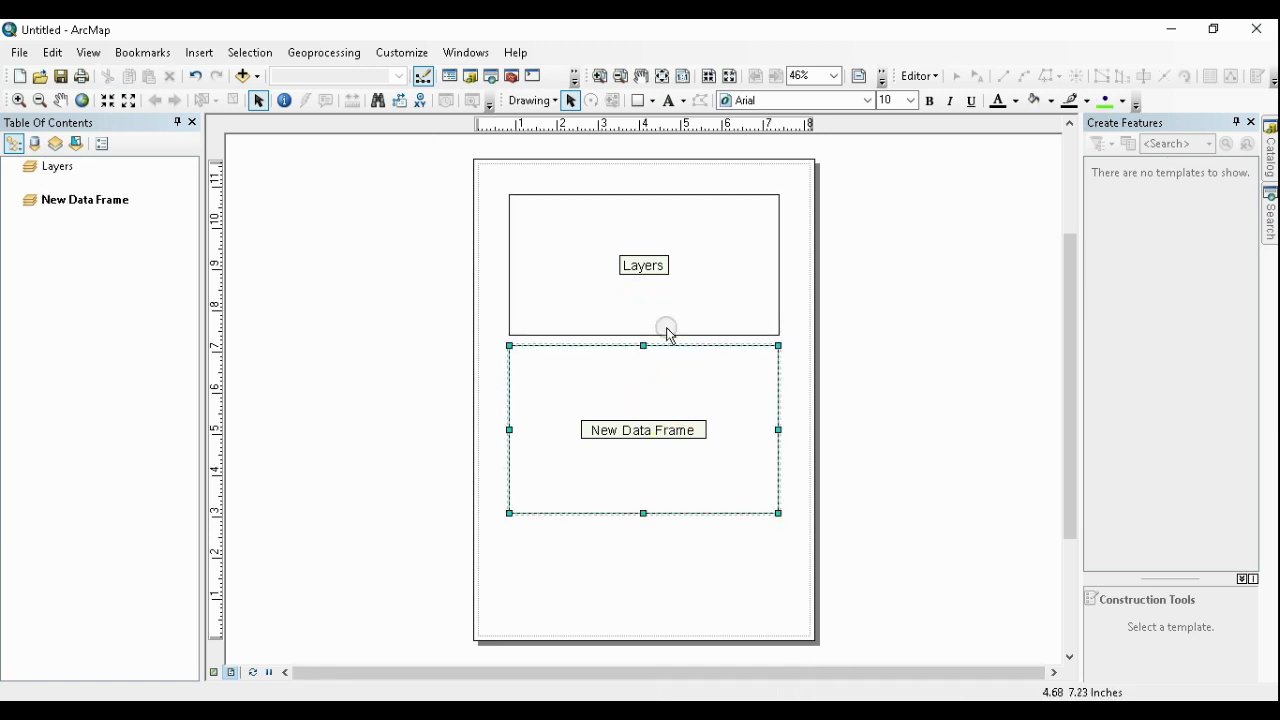
pyautogui.click(667, 328)
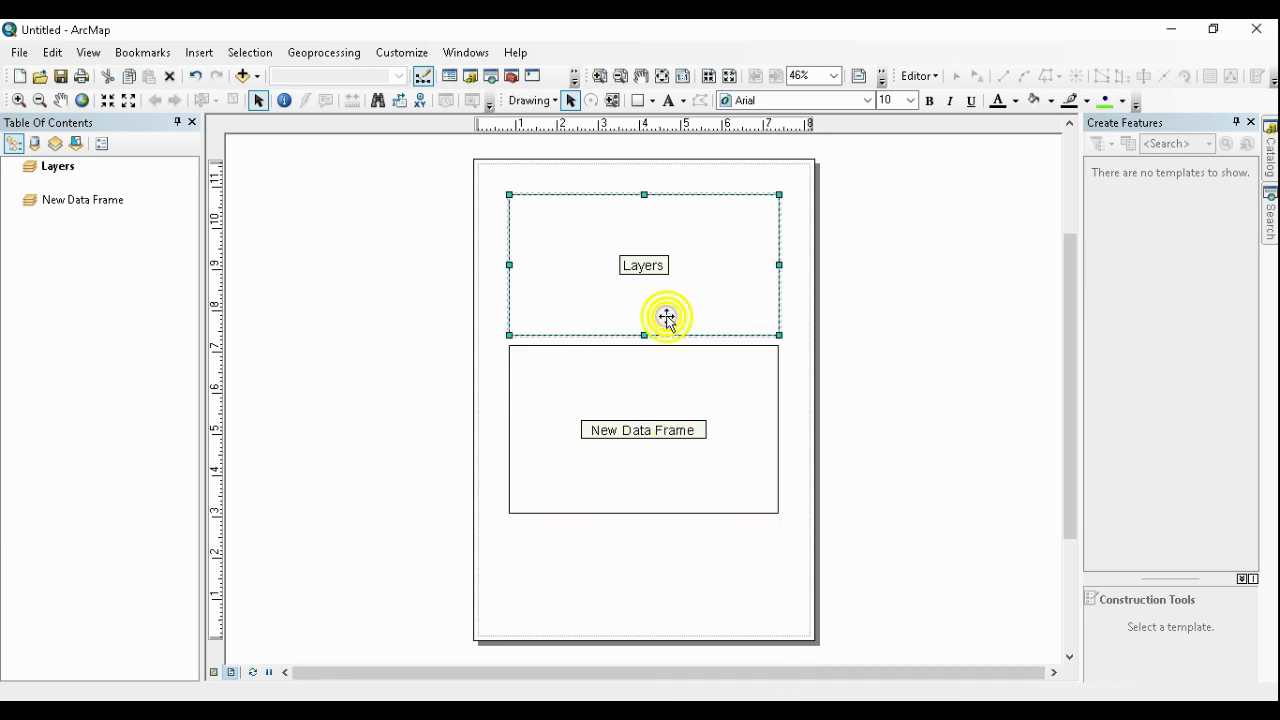
# In Data View, activate New Data Frame from the table of contents and reactivate Layers
pyautogui.click(215, 679)
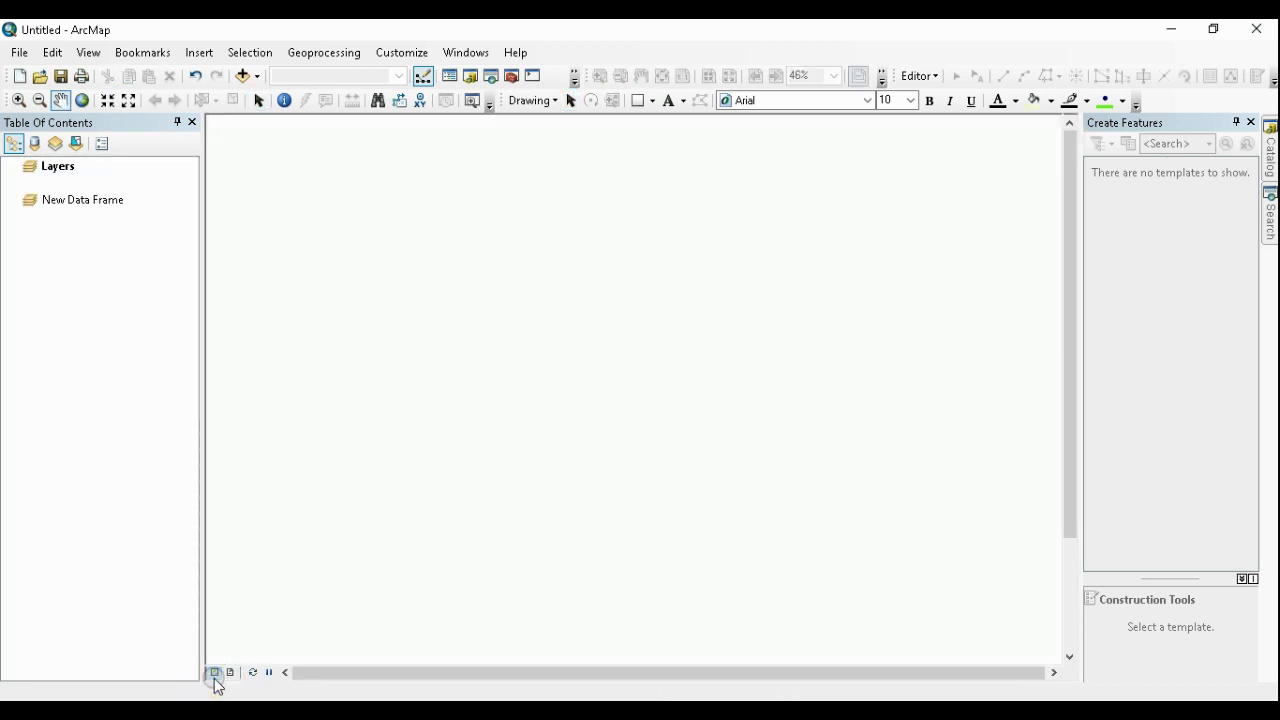
pyautogui.click(60, 168)
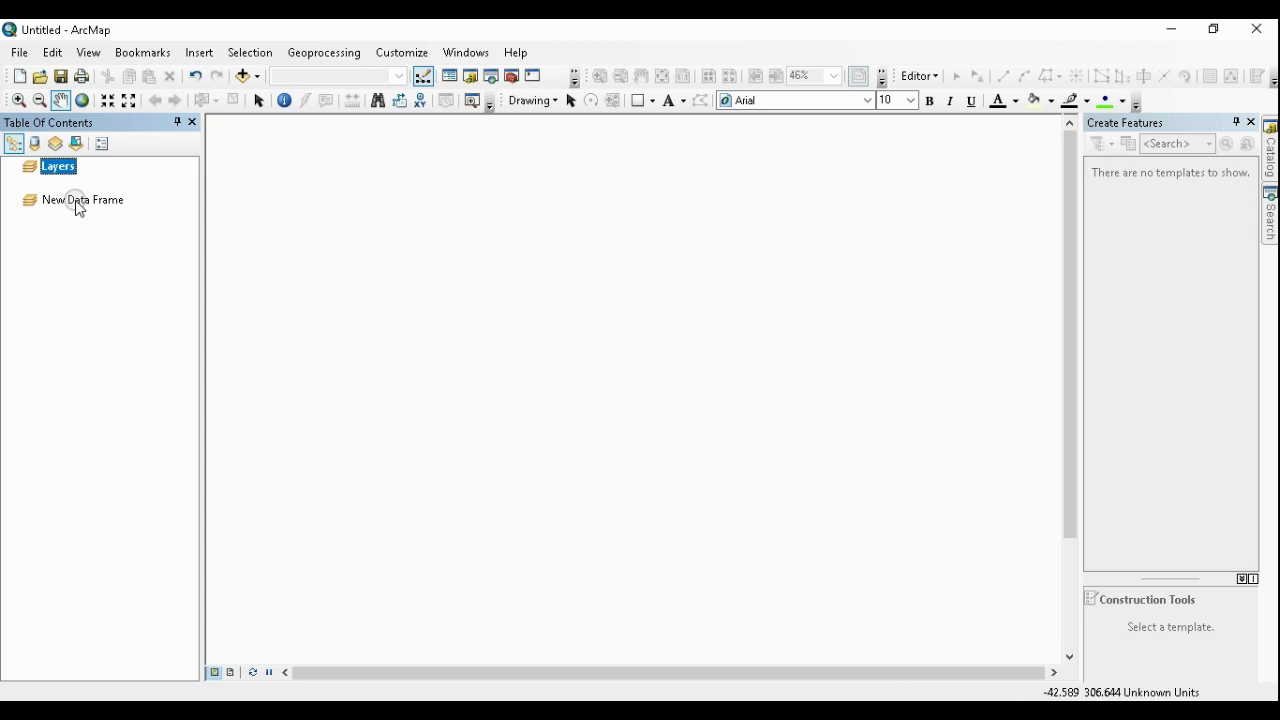
pyautogui.rightClick(77, 203)
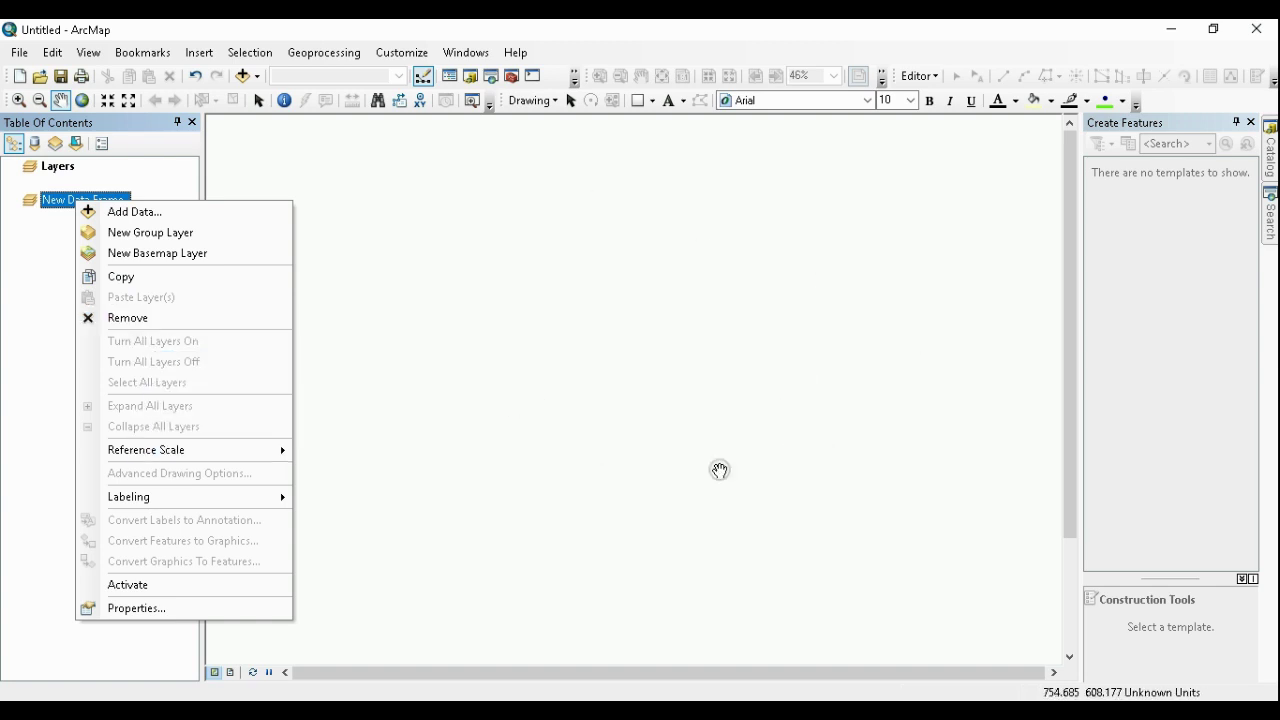
pyautogui.click(148, 585)
pyautogui.click(64, 166)
pyautogui.rightClick(68, 172)
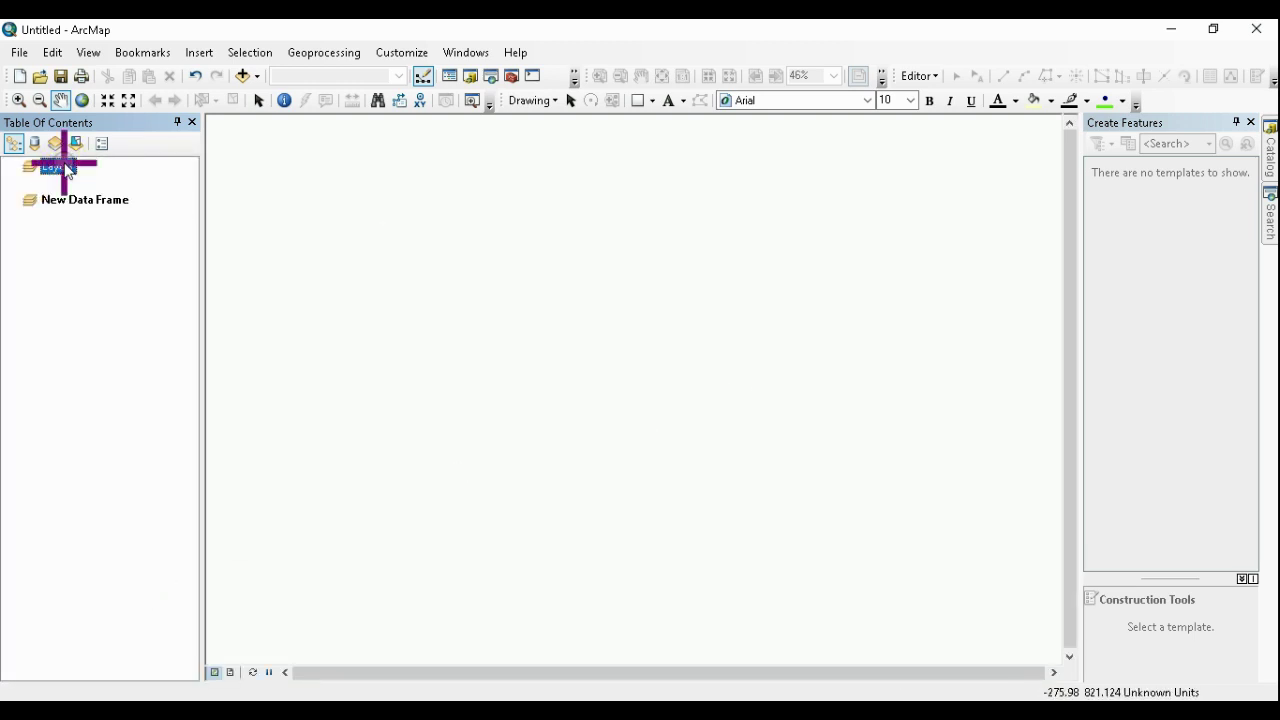
pyautogui.click(126, 546)
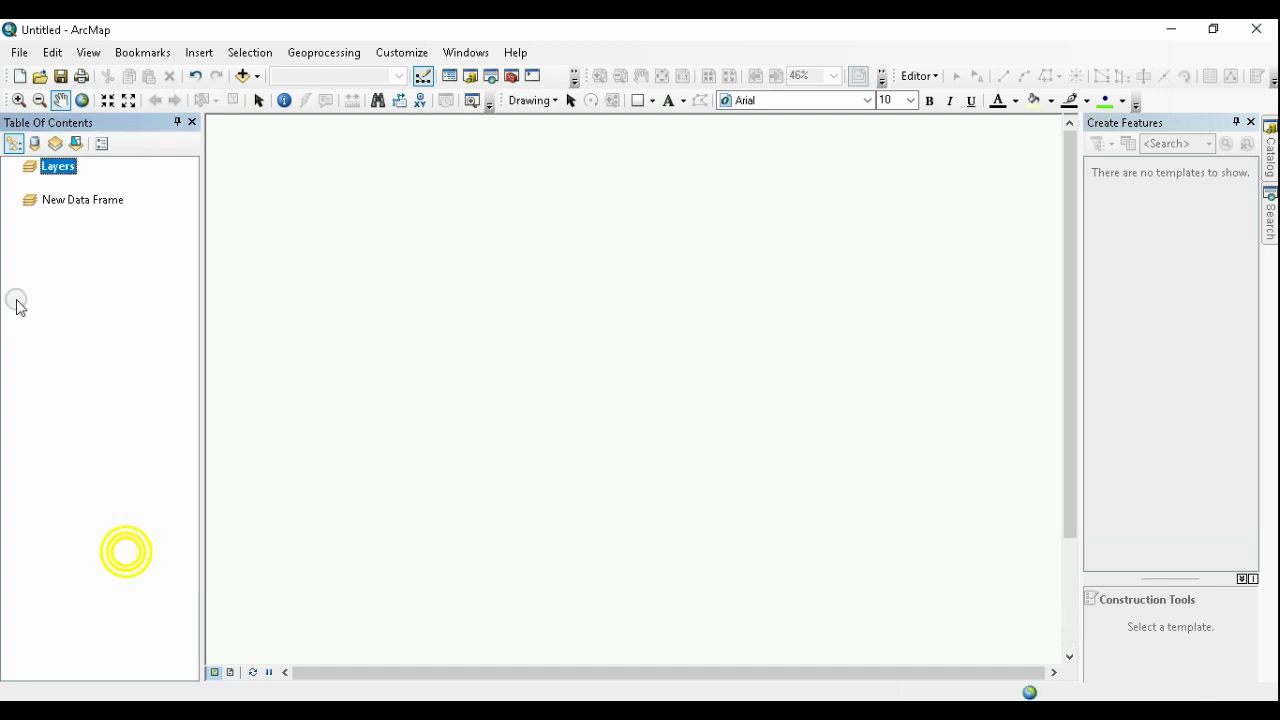
# Remove New Data Frame from the map and check the page in Layout View
pyautogui.click(71, 202)
pyautogui.rightClick(70, 201)
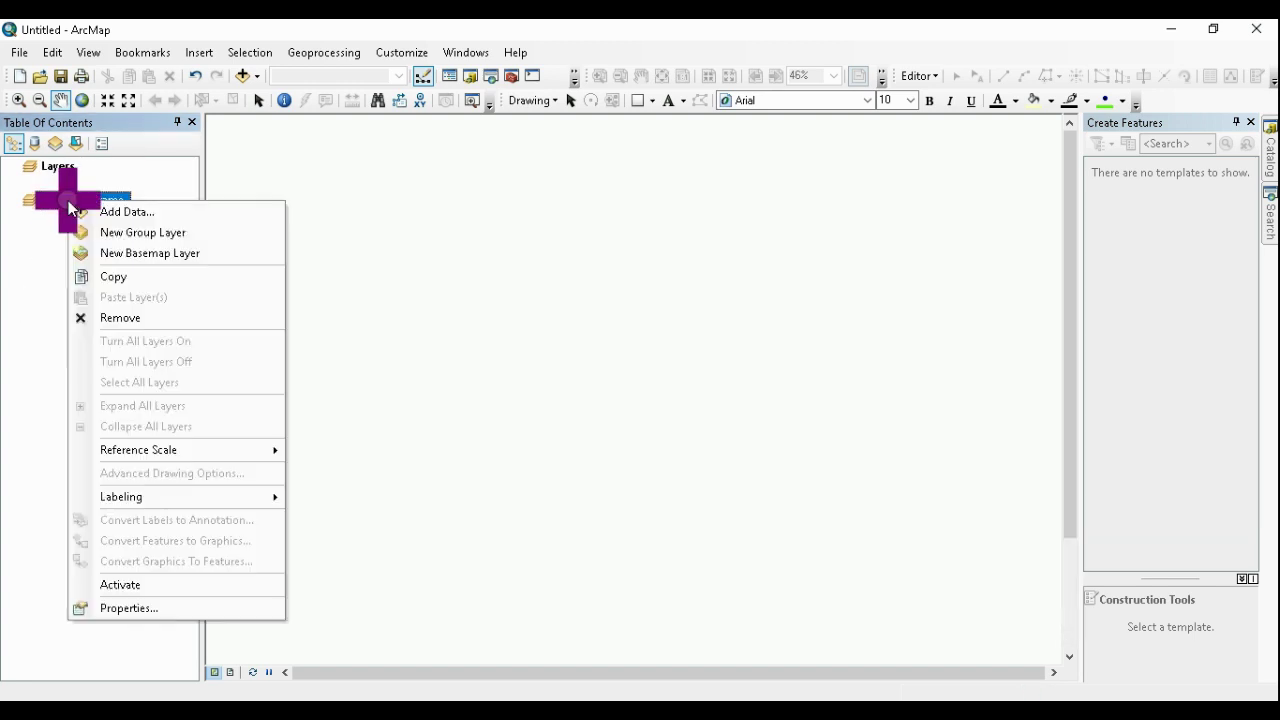
pyautogui.click(153, 317)
pyautogui.click(231, 673)
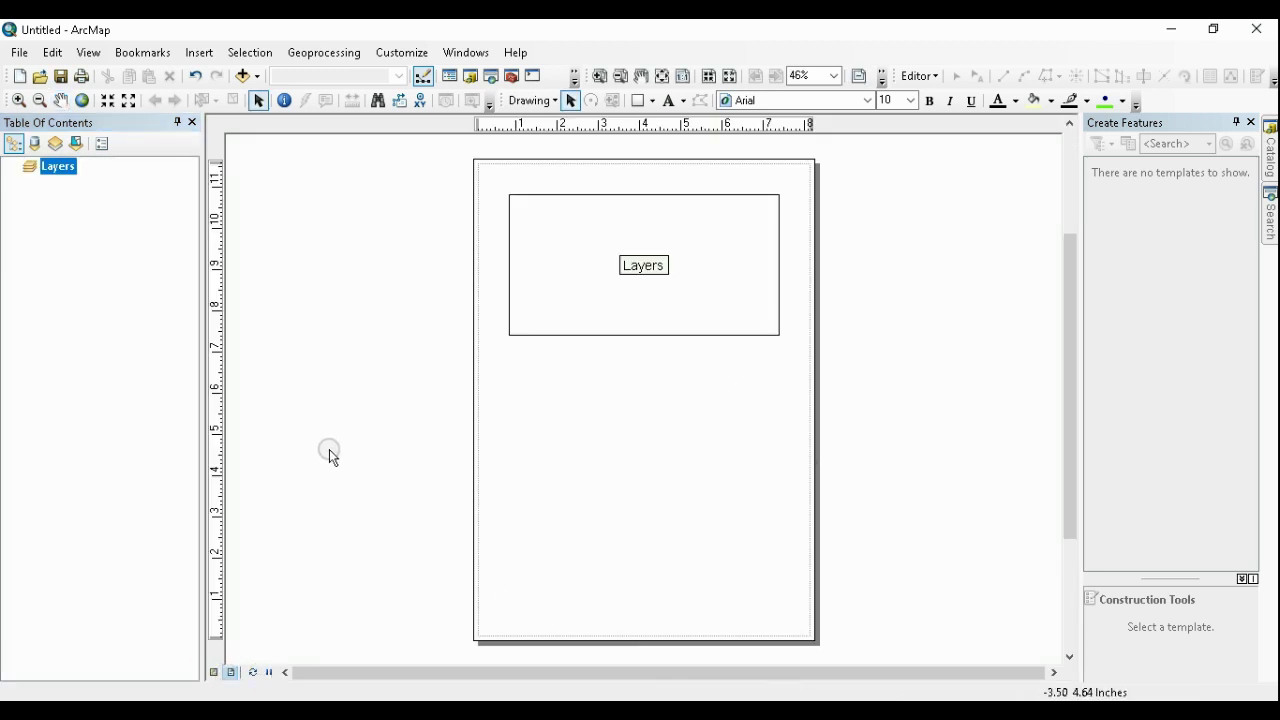
# Return to Data View and start adding data, browsing to the Folder Connections location
pyautogui.click(213, 673)
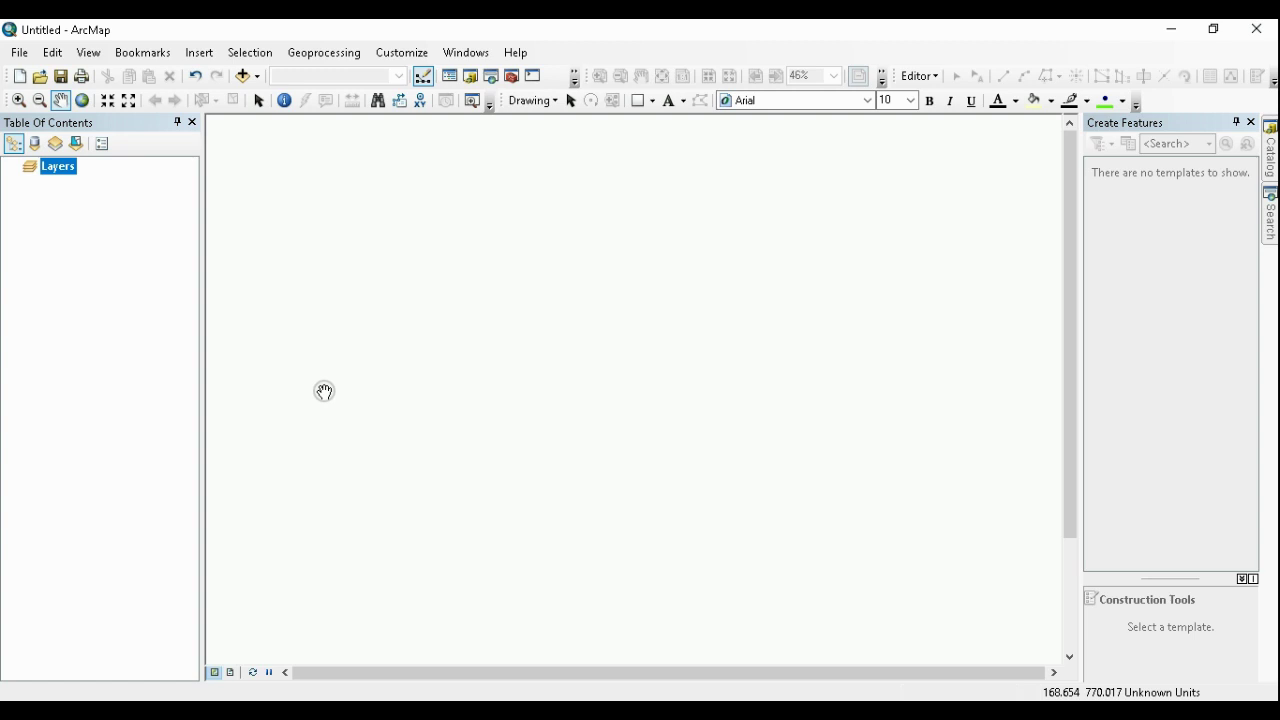
pyautogui.click(242, 78)
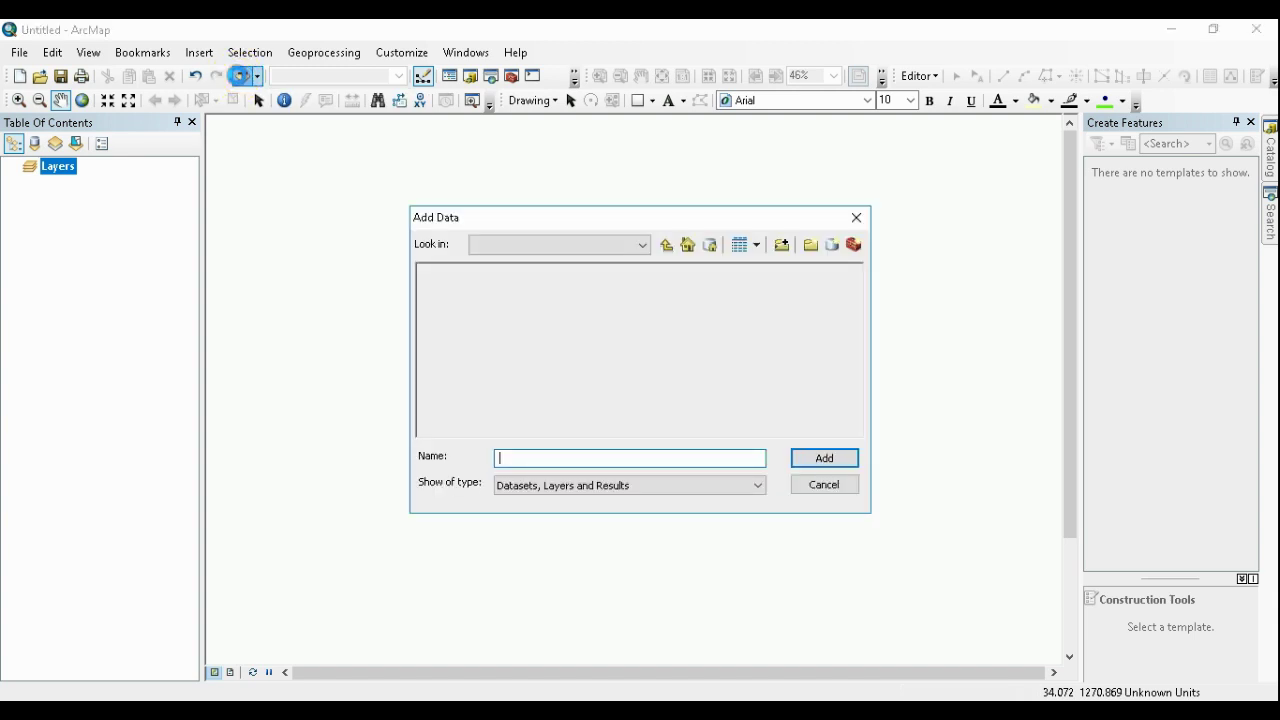
pyautogui.click(616, 246)
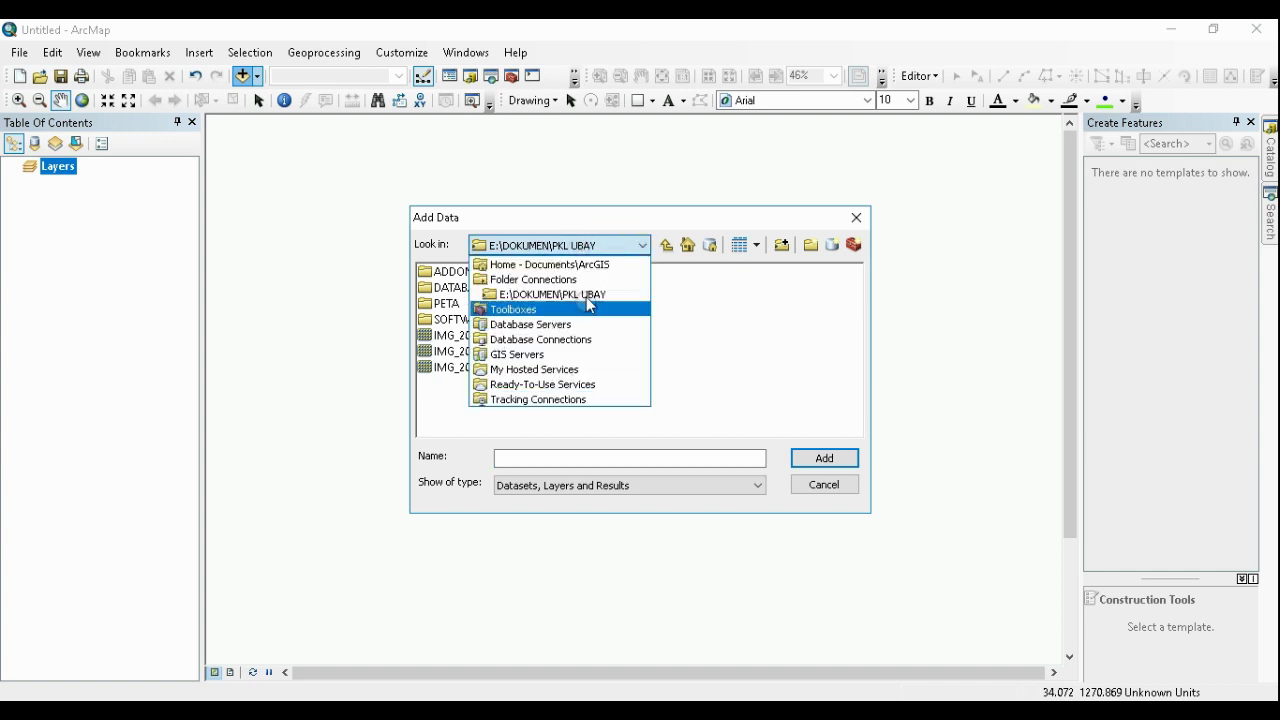
pyautogui.click(484, 280)
pyautogui.click(567, 246)
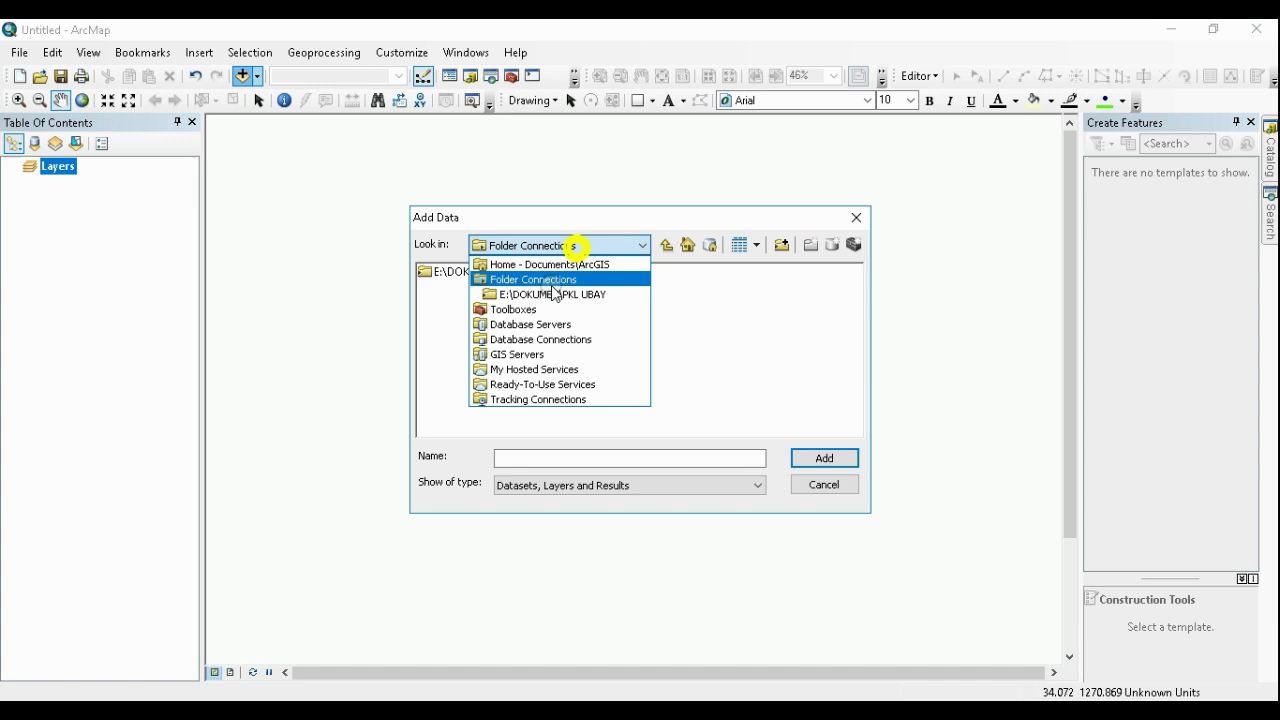
pyautogui.click(487, 283)
pyautogui.click(508, 245)
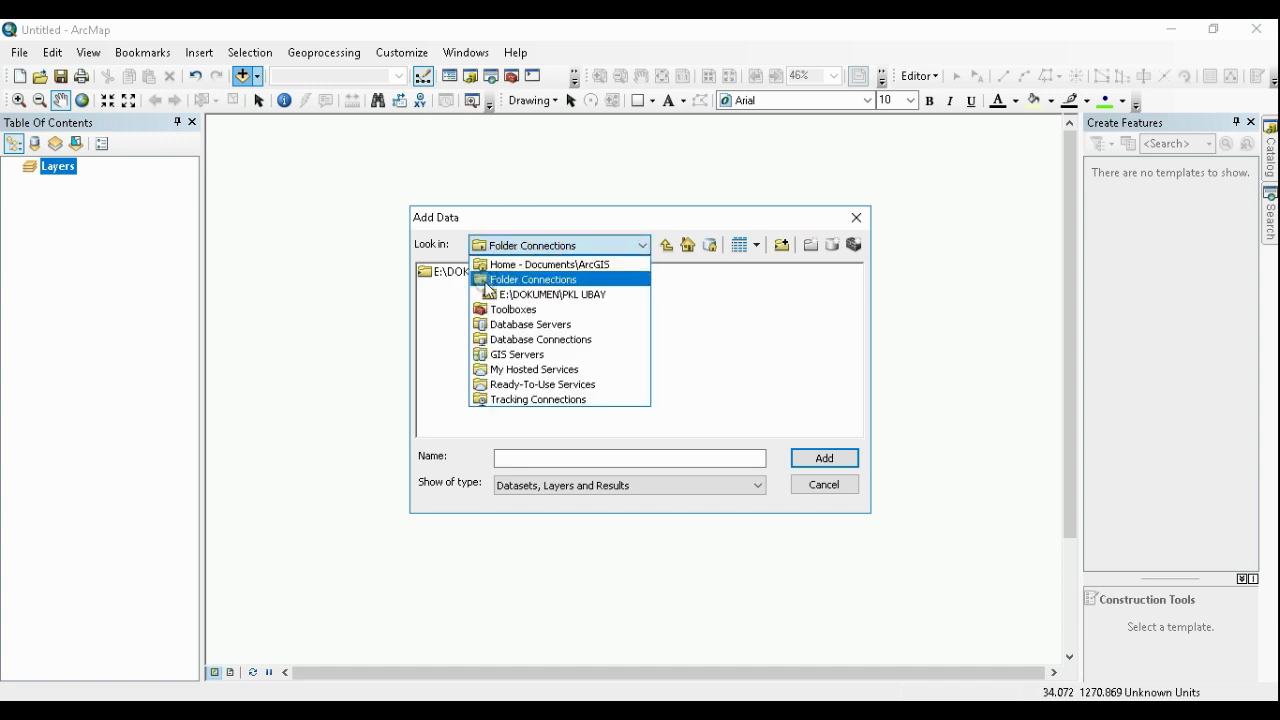
pyautogui.click(485, 281)
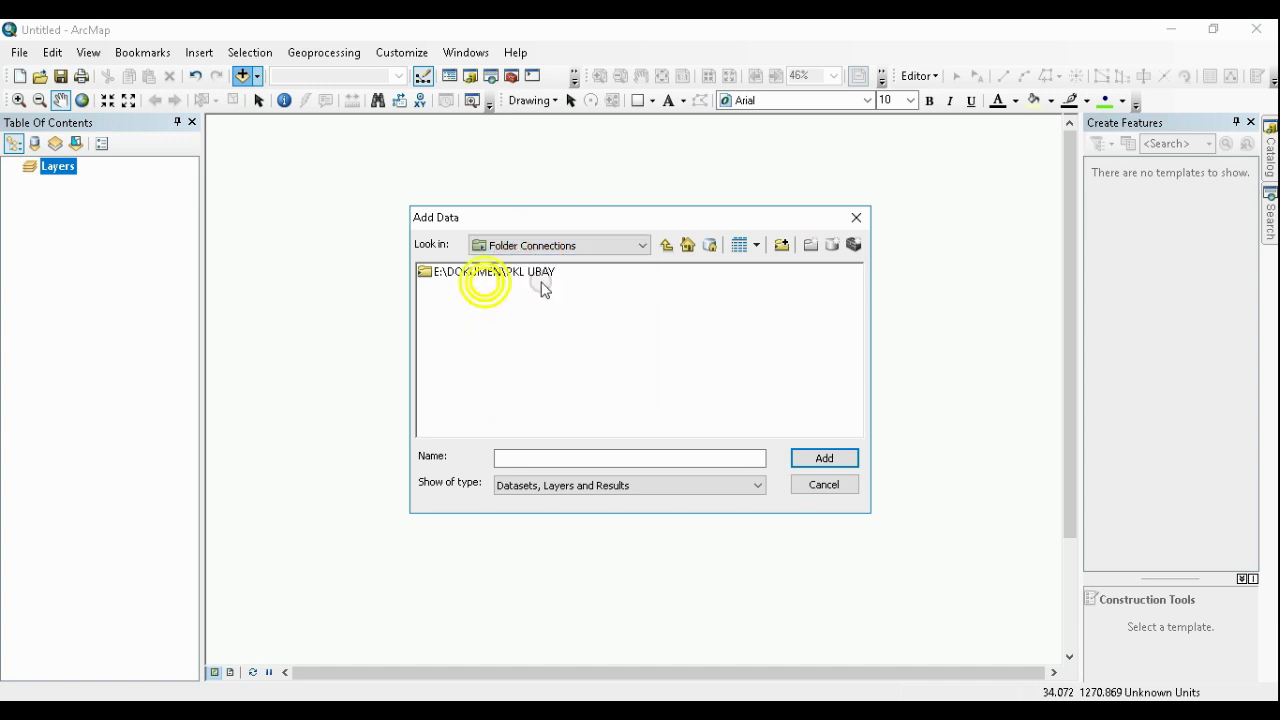
# Connect to the "shp of globmapp" folder inside the desktop's "material" folder as a data source
pyautogui.click(786, 251)
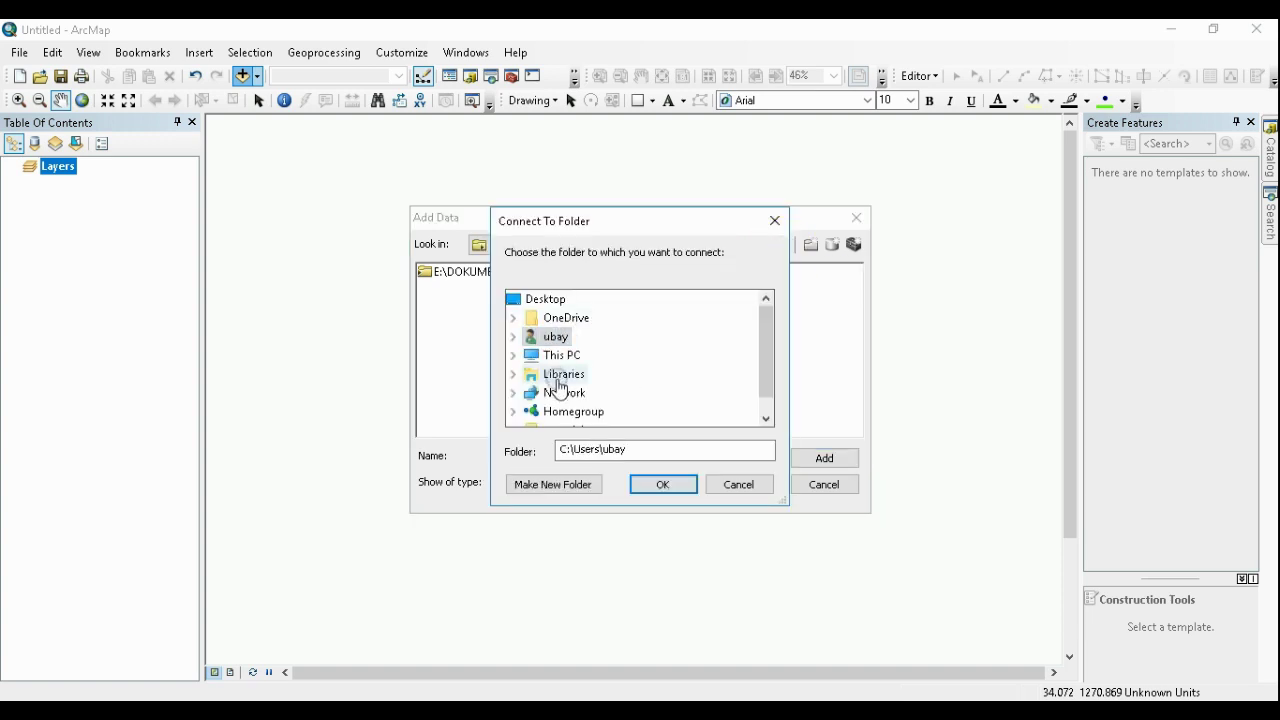
pyautogui.scroll(-1, 777, 348)
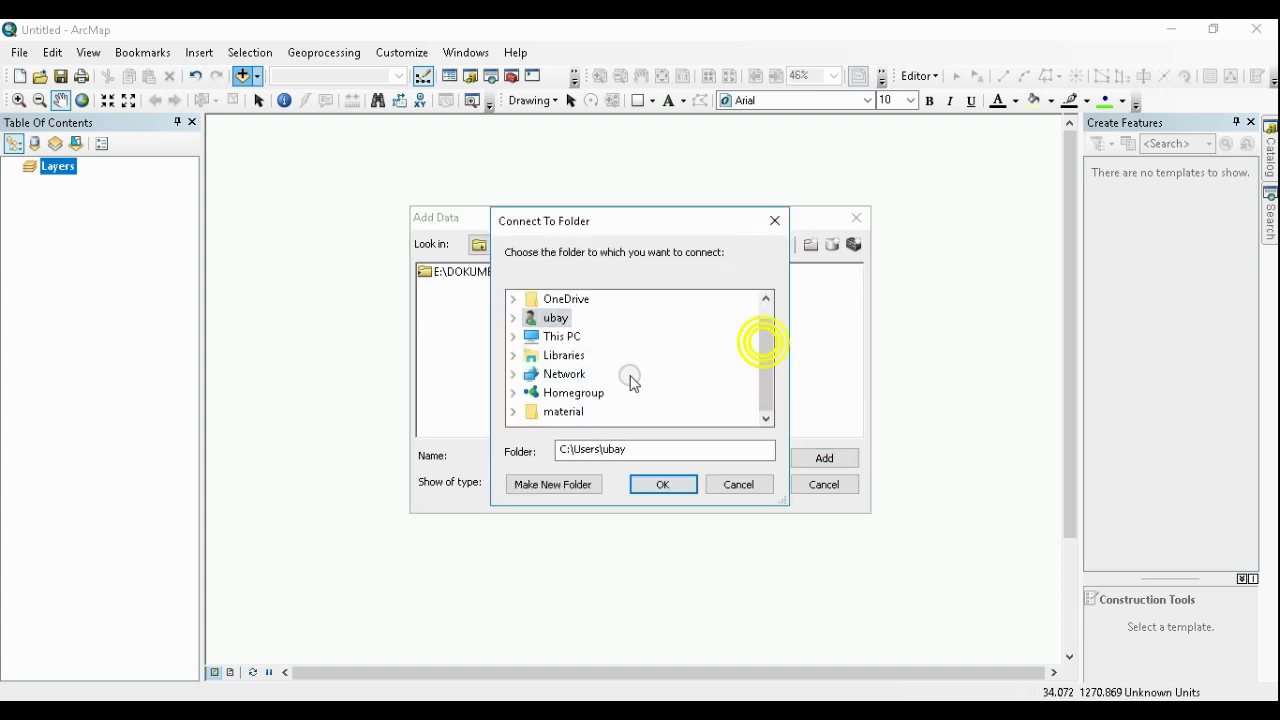
pyautogui.click(513, 337)
pyautogui.click(513, 298)
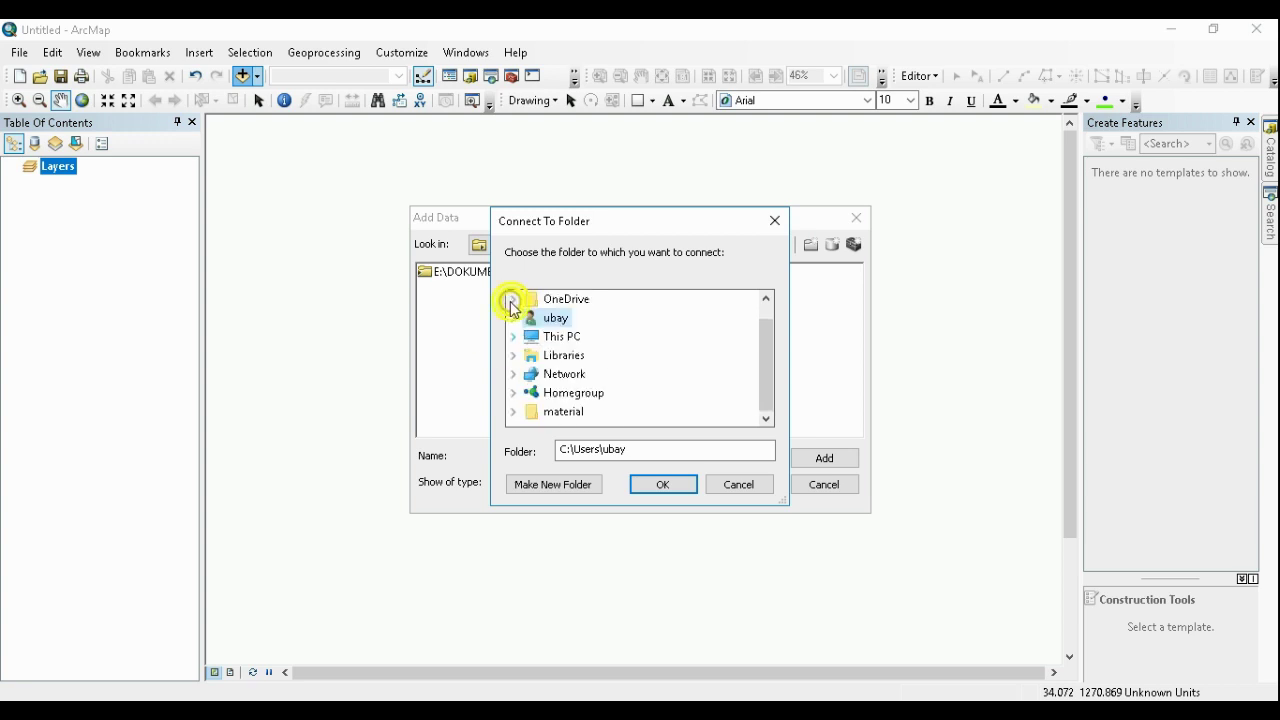
pyautogui.click(514, 319)
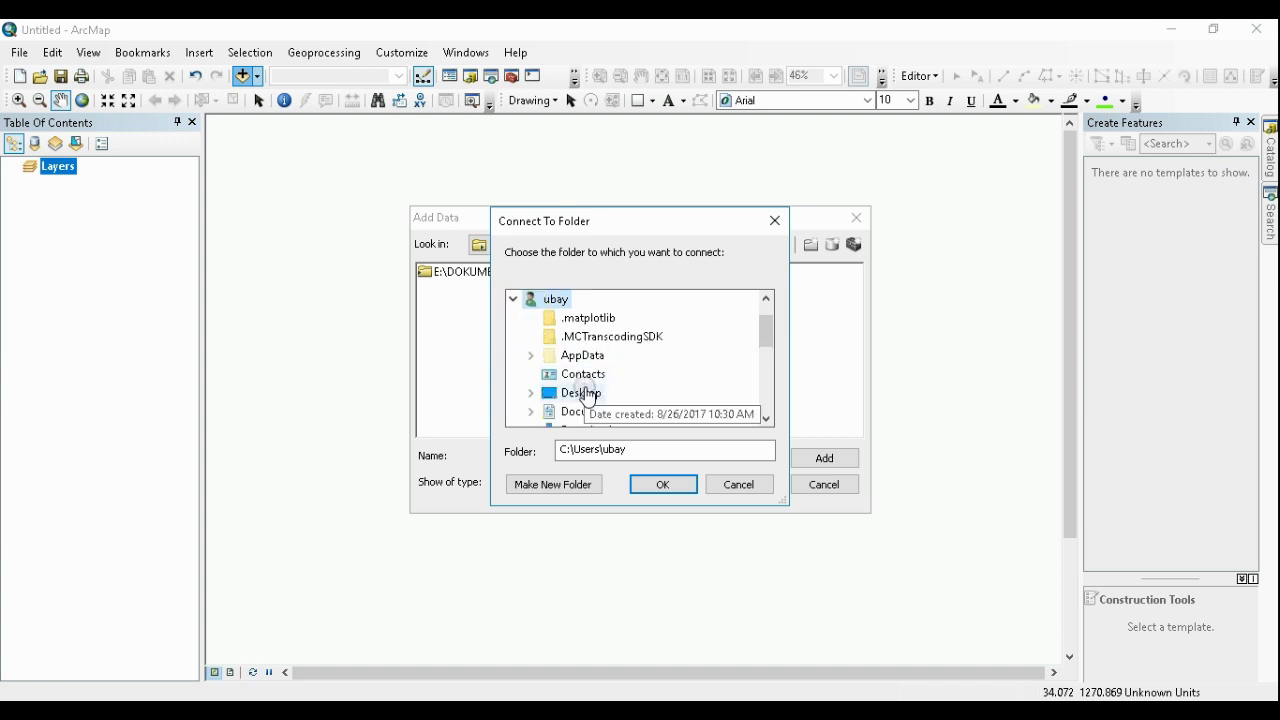
pyautogui.click(583, 394)
pyautogui.scroll(-1, 580, 392)
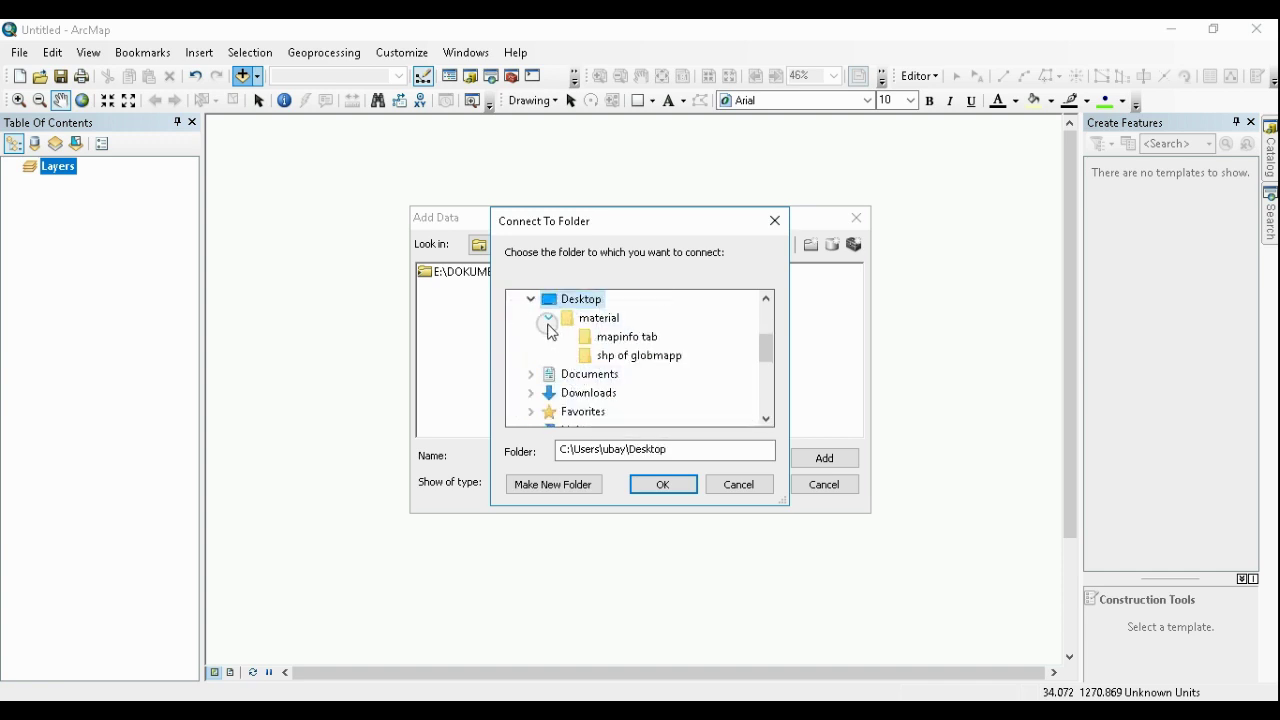
pyautogui.click(637, 362)
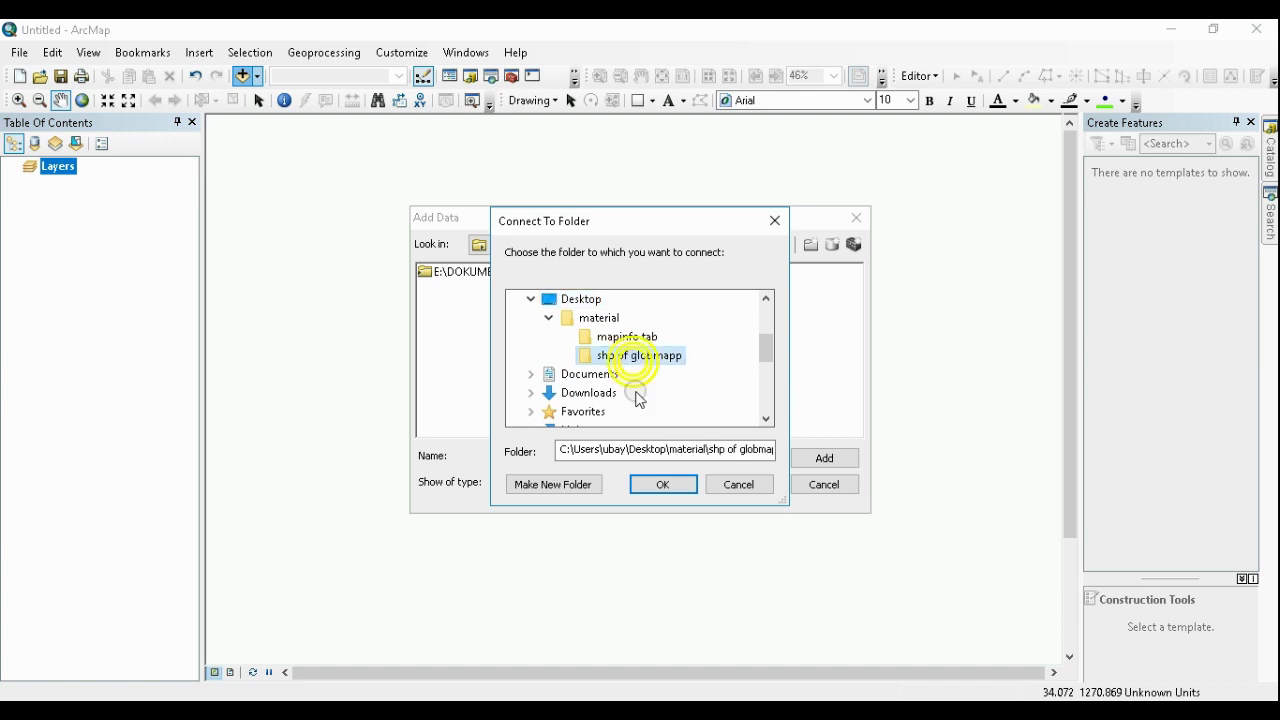
pyautogui.click(661, 488)
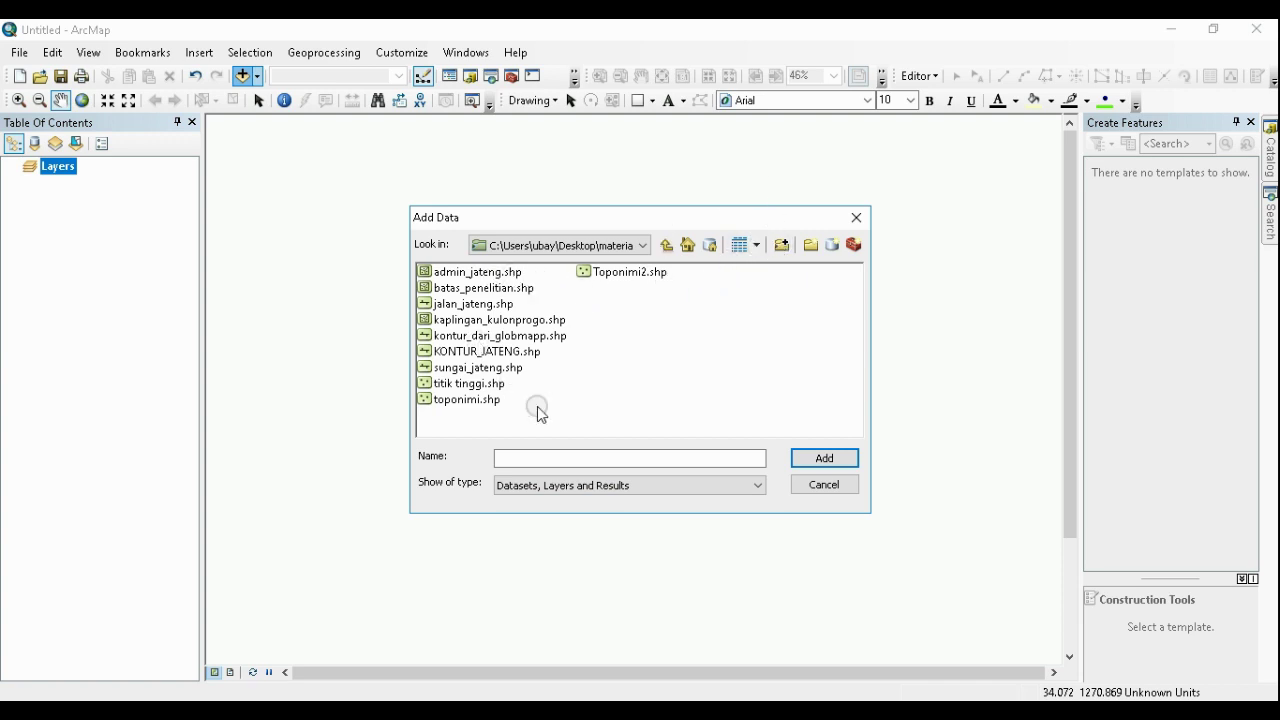
# Add all ten shapefiles in the folder, from admin_jateng.shp to Toponimi2.shp, to the map and acknowledge the spatial reference notice
pyautogui.moveTo(766, 418); pyautogui.dragTo(460, 268)
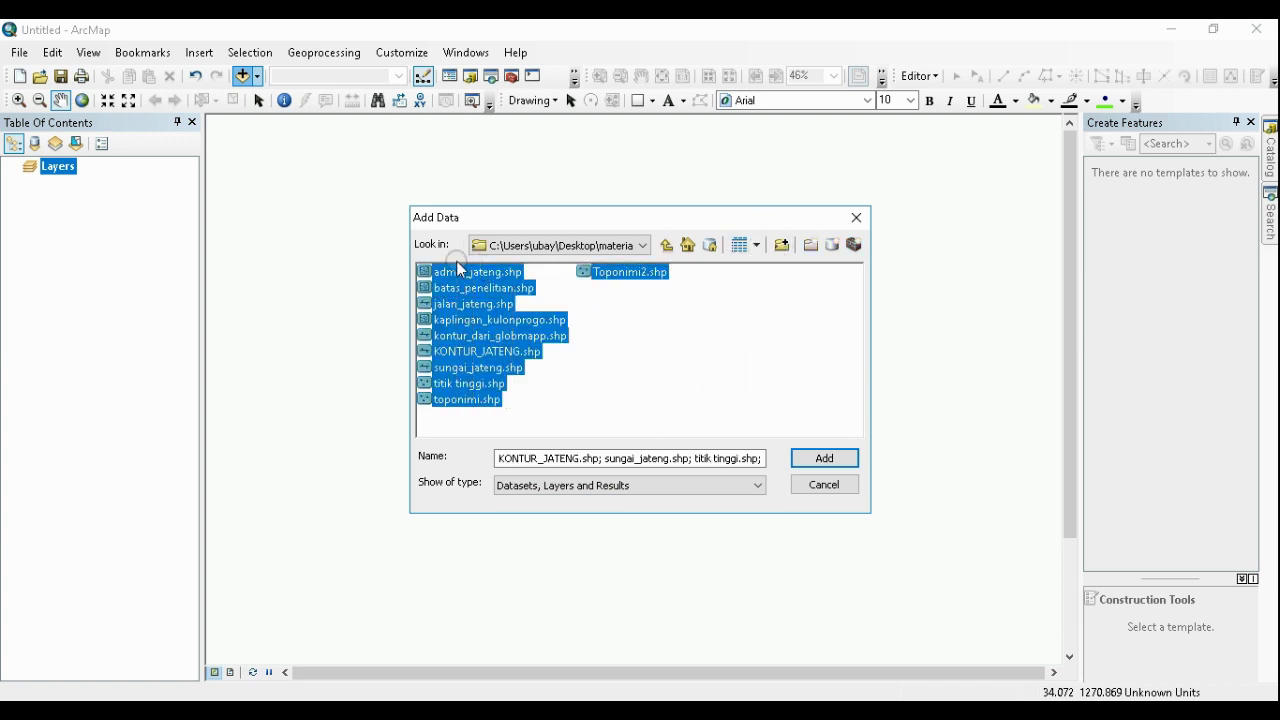
pyautogui.click(806, 459)
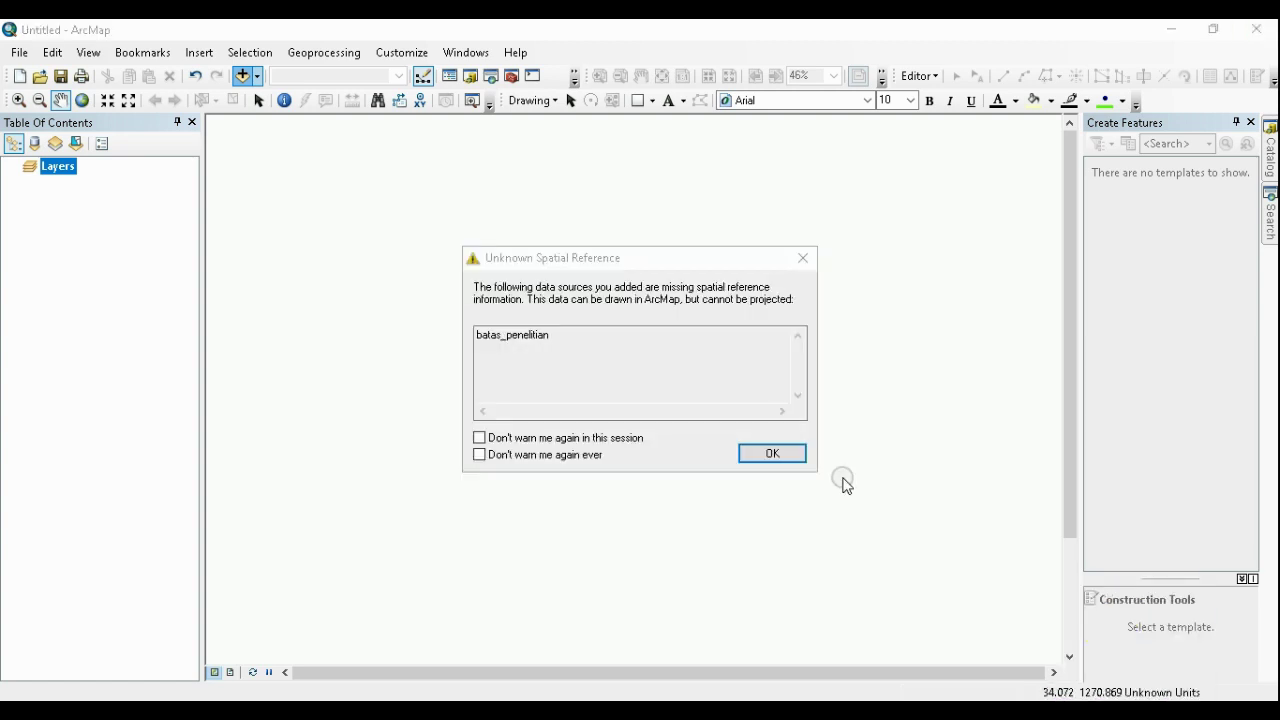
pyautogui.click(614, 258)
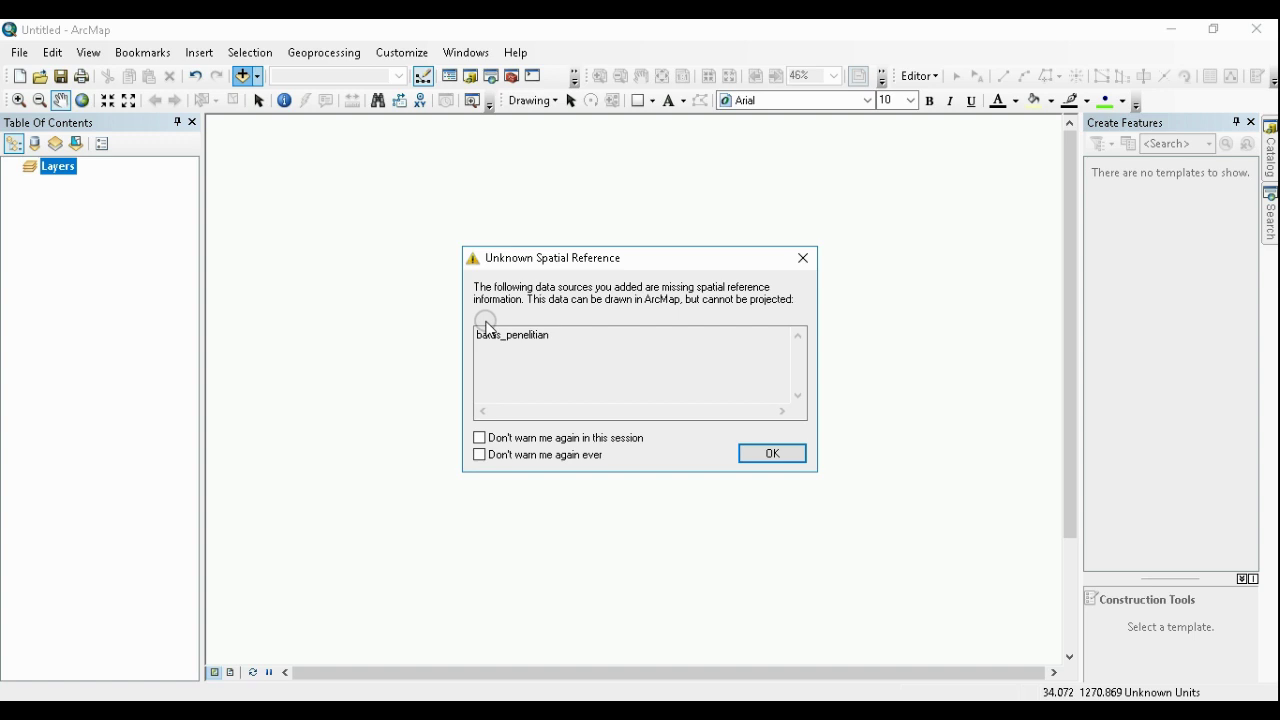
pyautogui.click(771, 460)
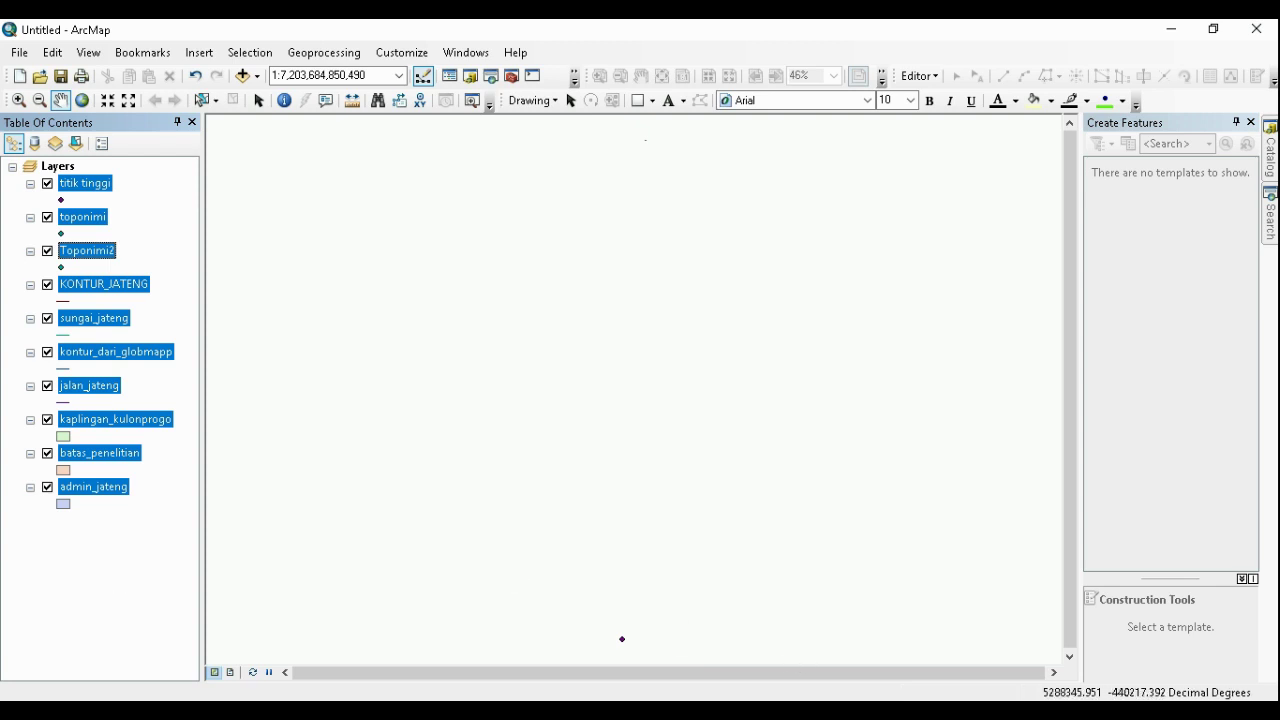
pyautogui.rightClick(1065, 705)
pyautogui.click(1101, 616)
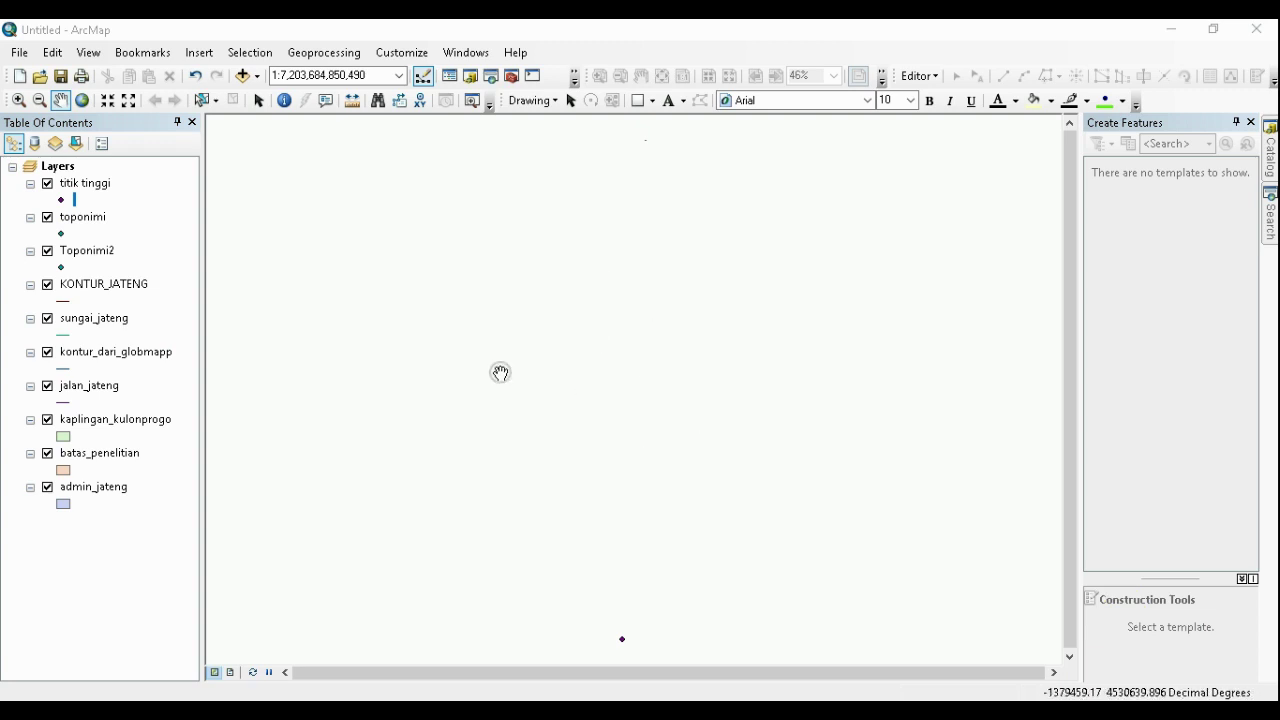
pyautogui.click(285, 75)
pyautogui.press('BackSpace')
pyautogui.write('7')
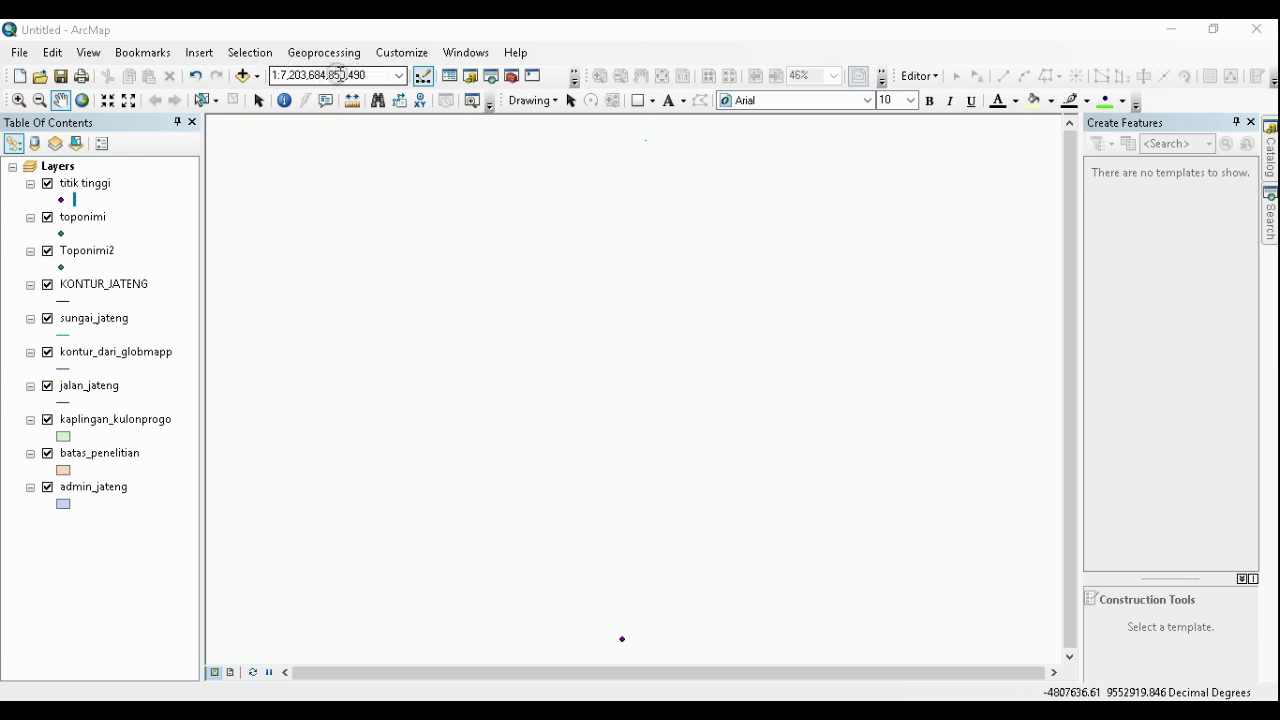
# Add 1:25000 to the standard map scales and apply it as the map's current scale
pyautogui.click(398, 76)
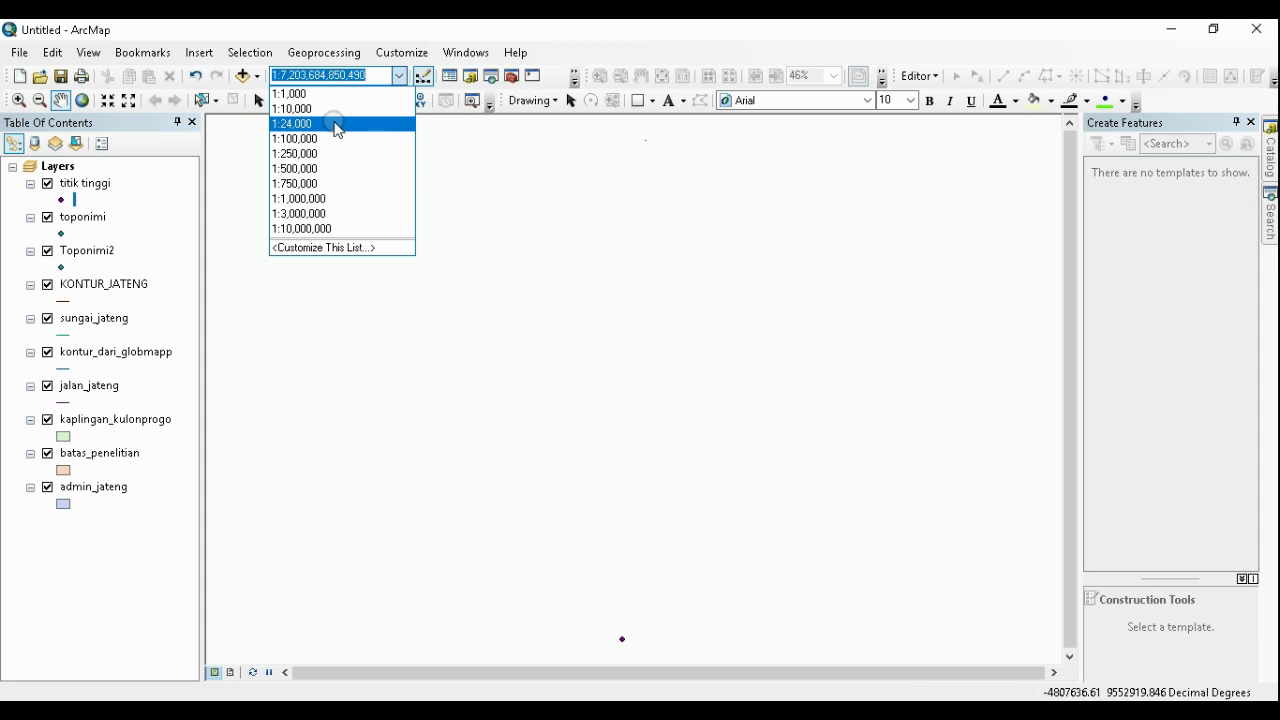
pyautogui.click(316, 248)
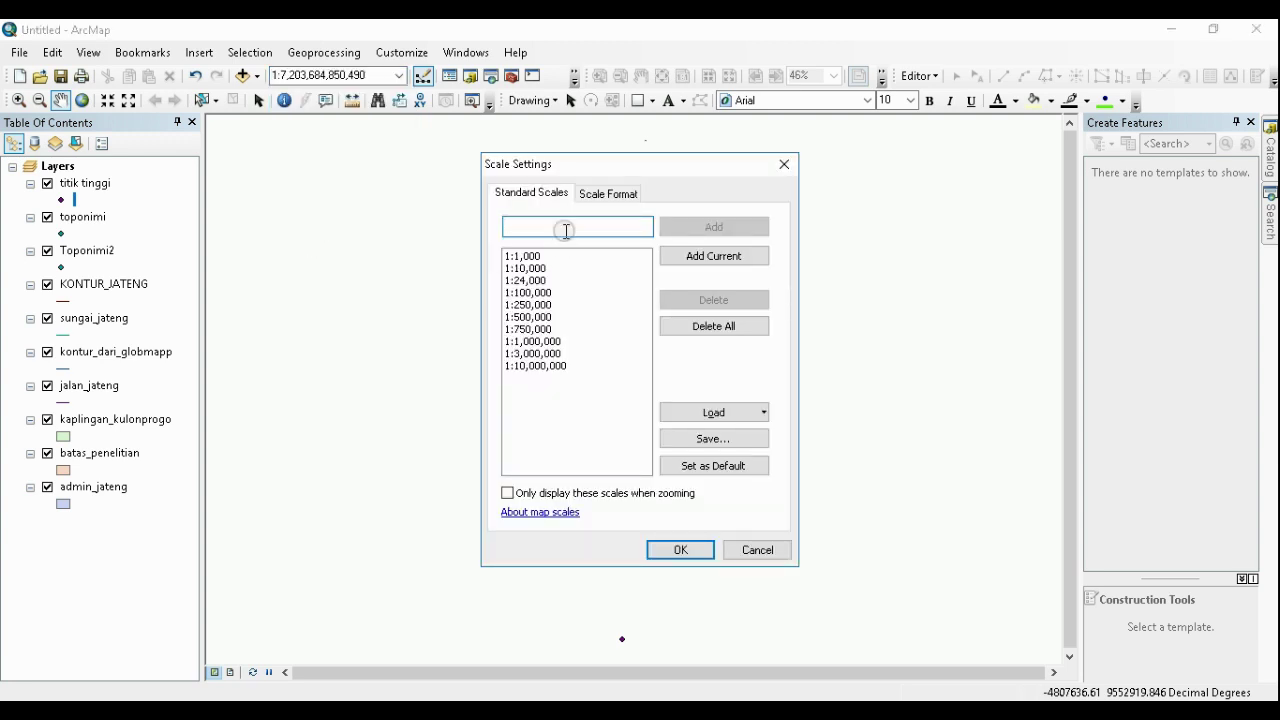
pyautogui.write('1:25000')
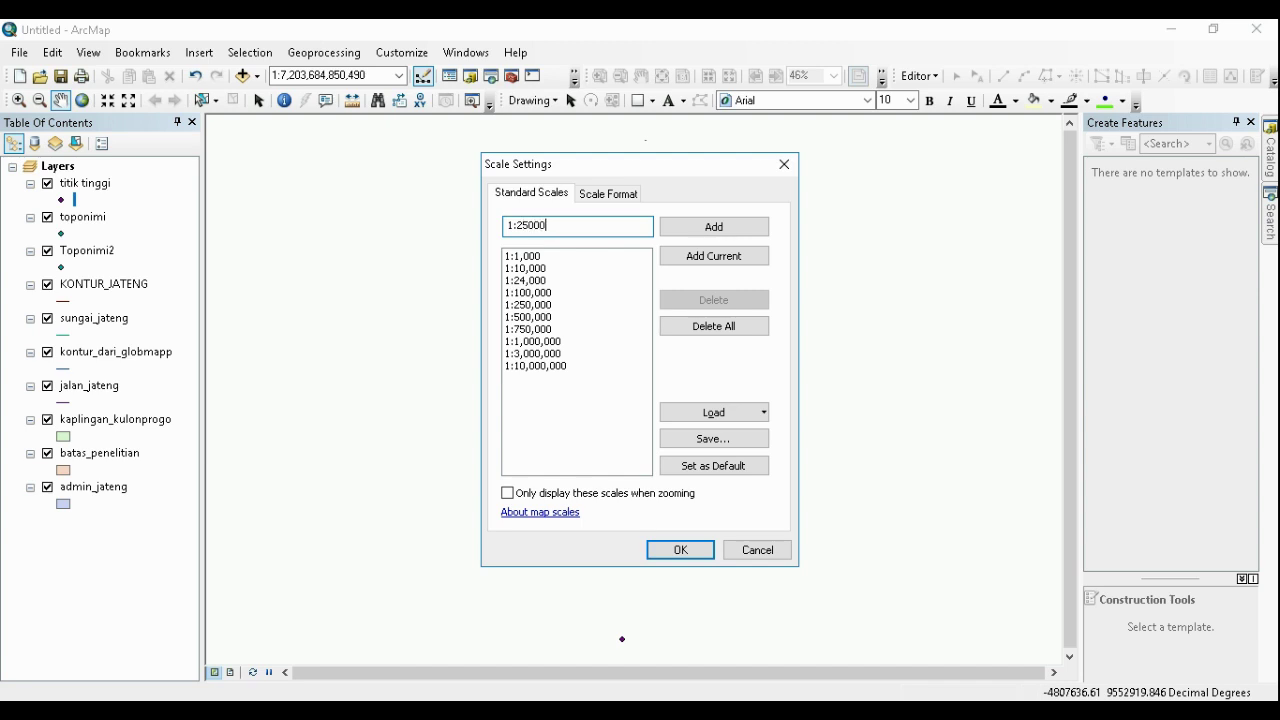
pyautogui.click(703, 226)
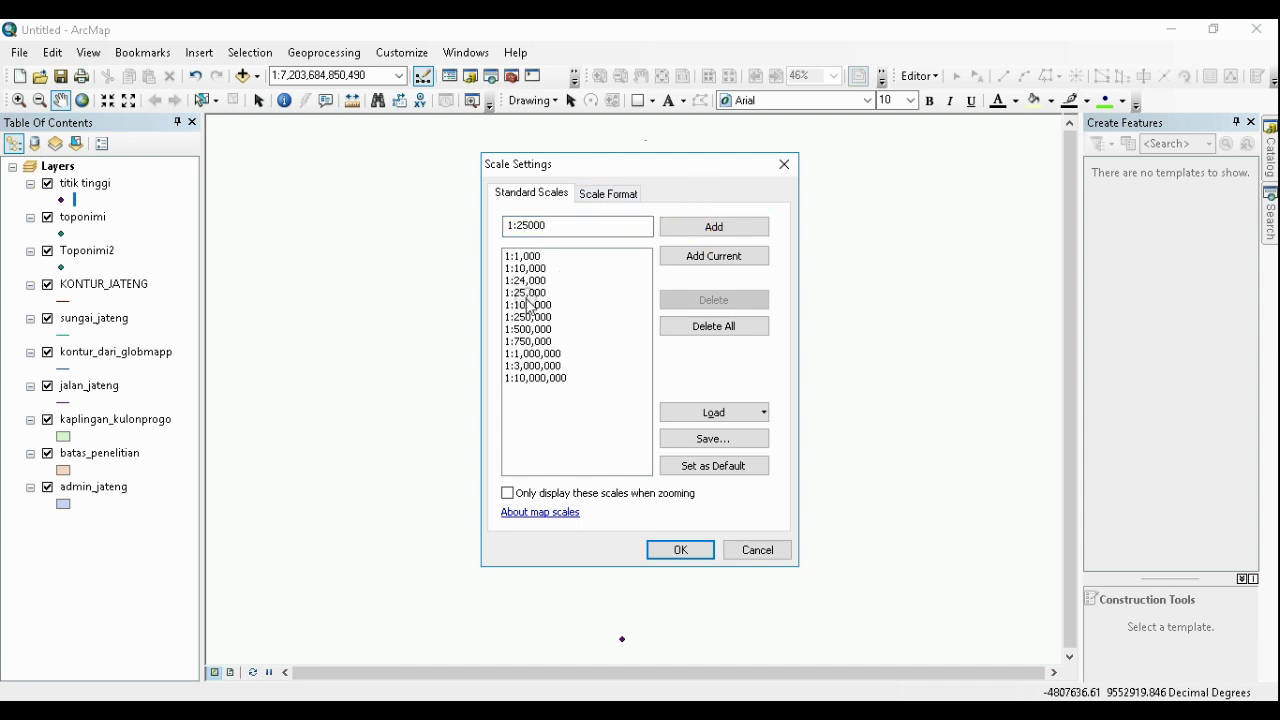
pyautogui.click(530, 292)
pyautogui.click(663, 550)
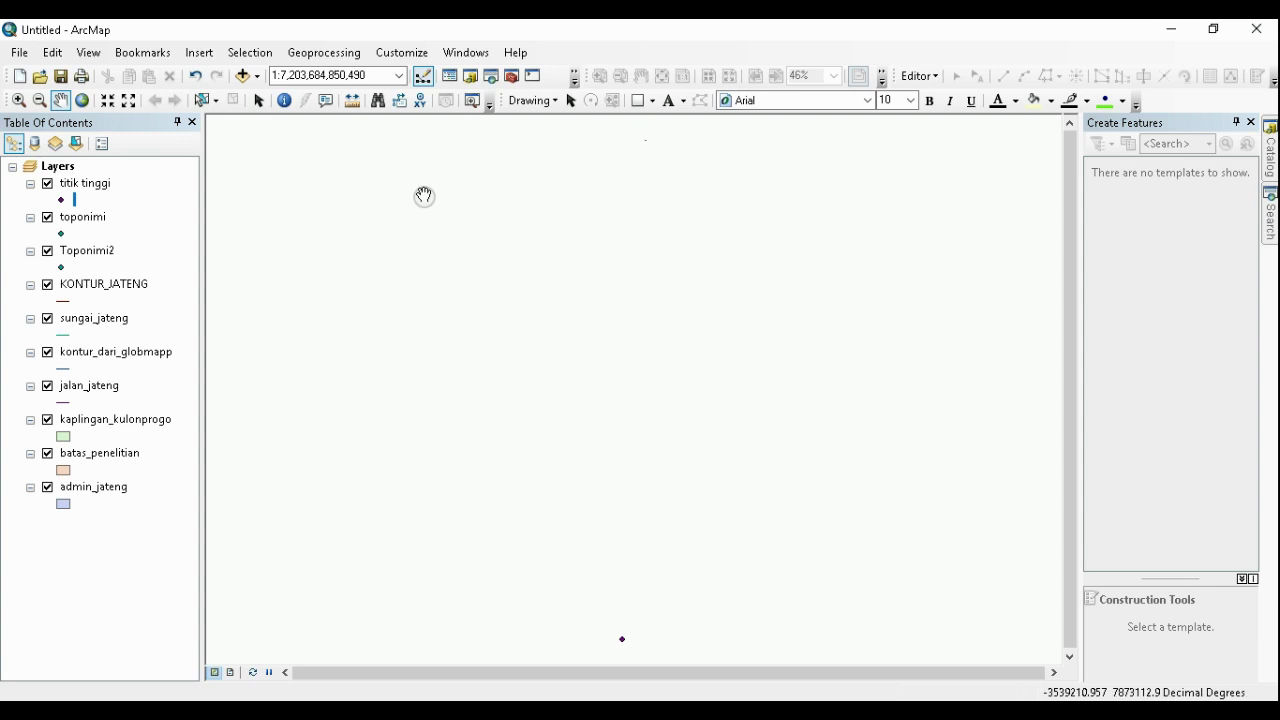
pyautogui.click(397, 76)
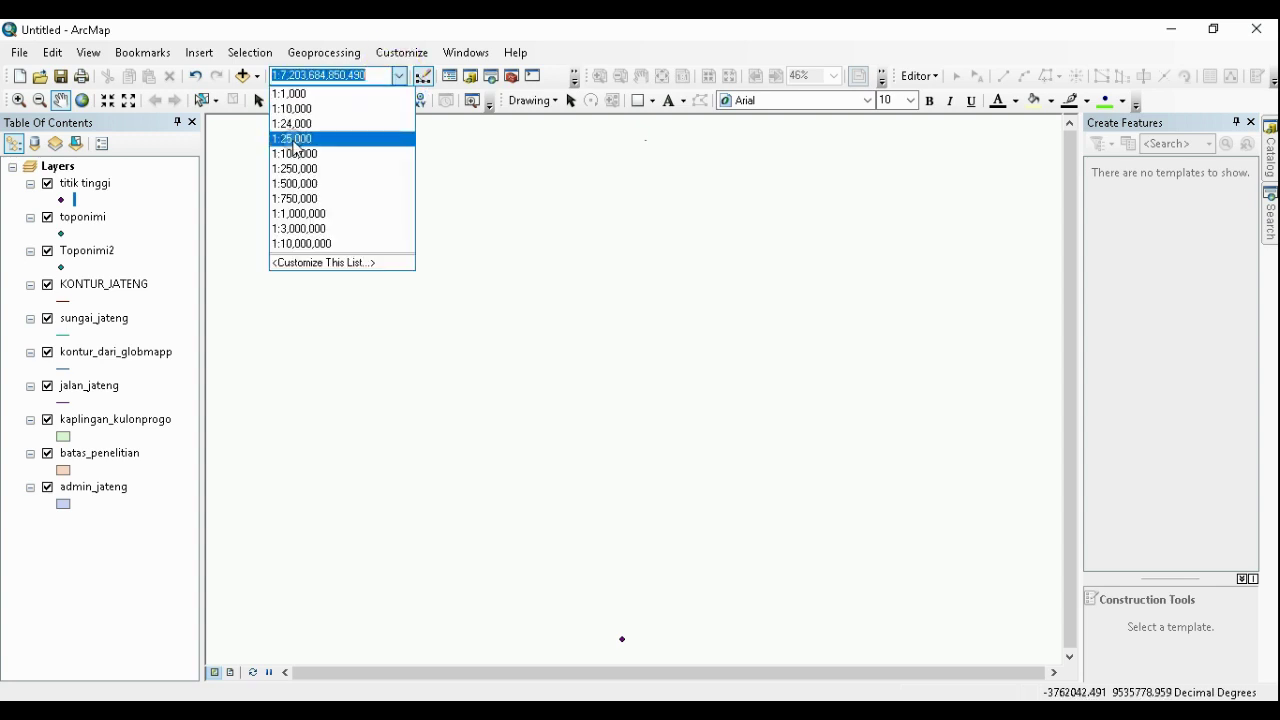
pyautogui.click(295, 139)
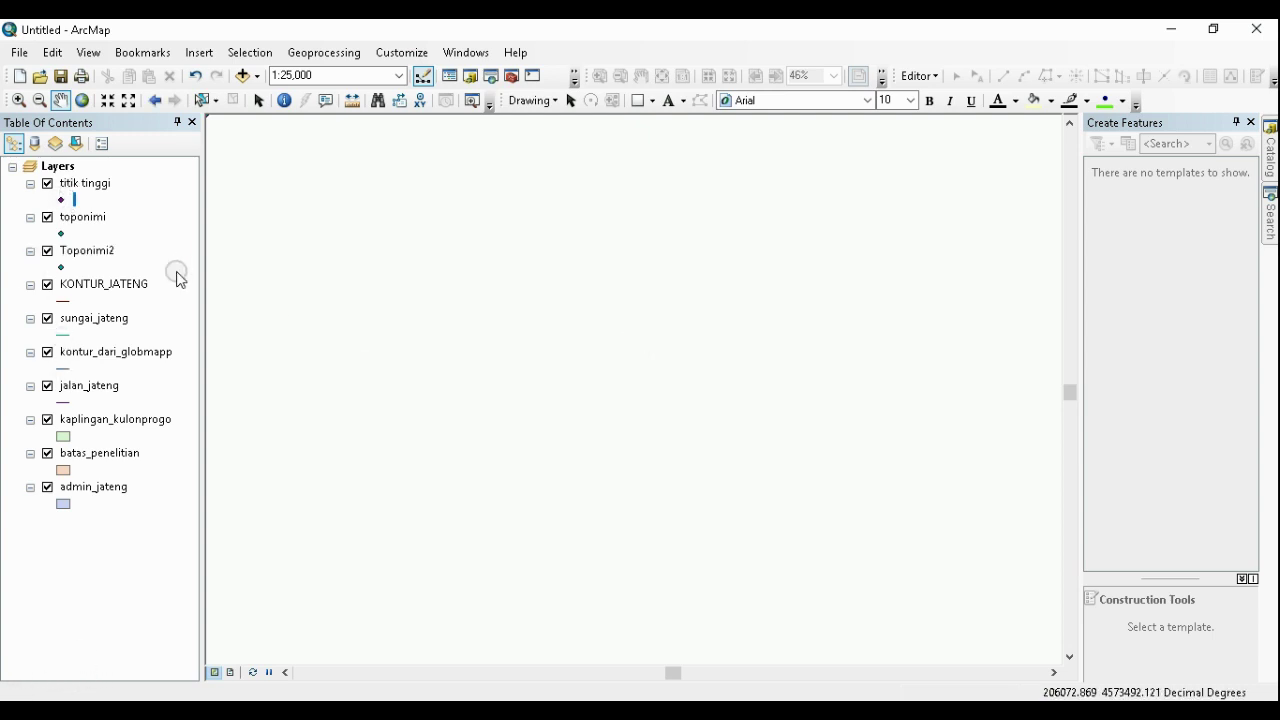
# Zoom the map to the extent of the jalan_jateng layer
pyautogui.rightClick(96, 386)
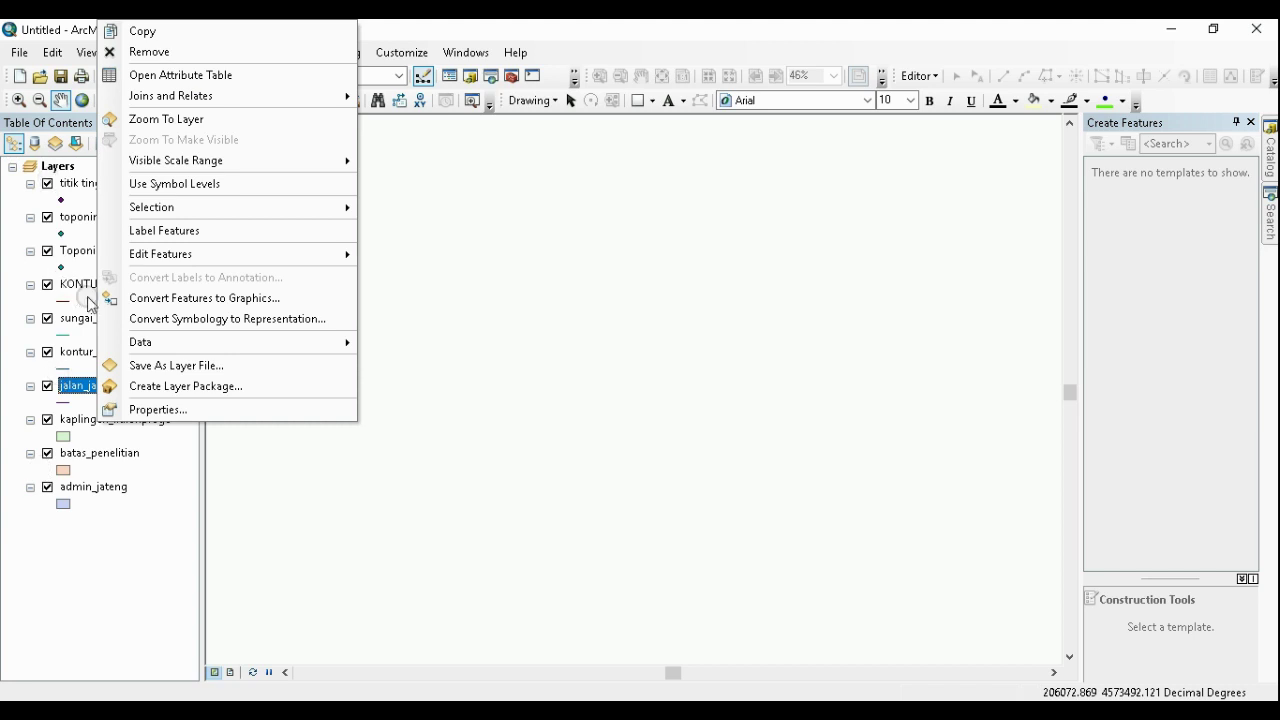
pyautogui.click(183, 129)
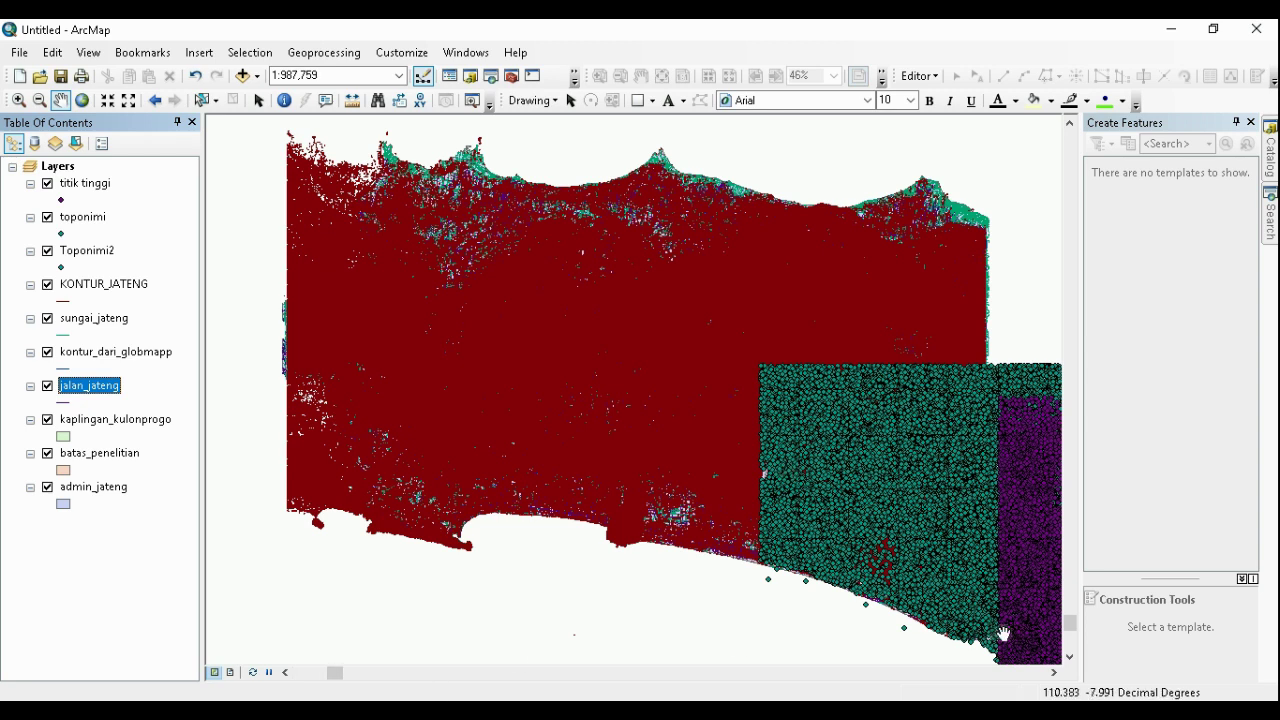
pyautogui.rightClick(1052, 696)
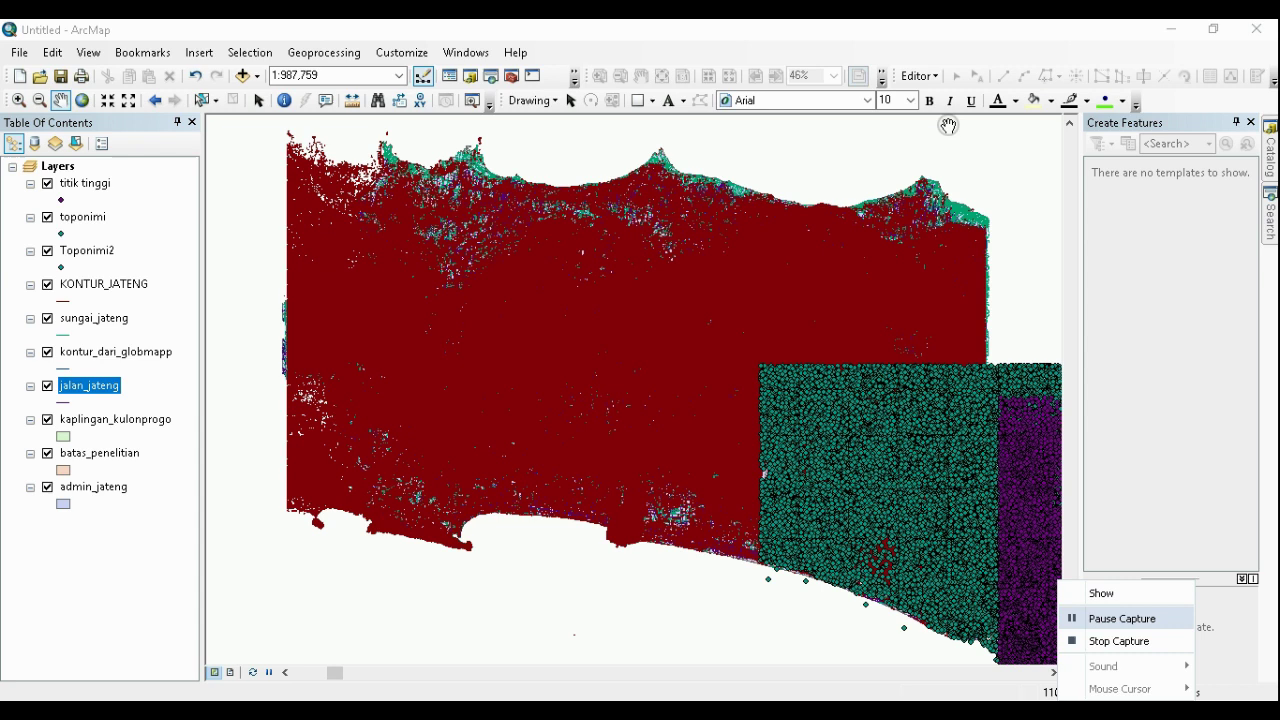
pyautogui.click(1117, 620)
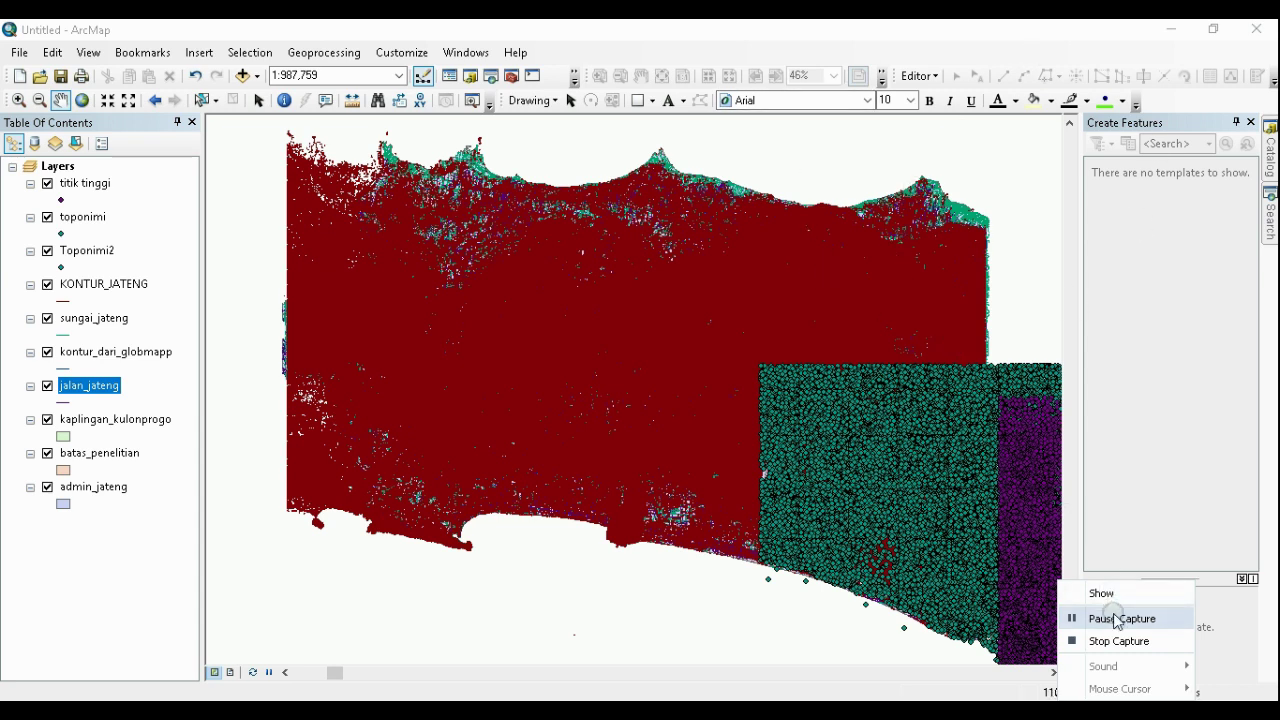